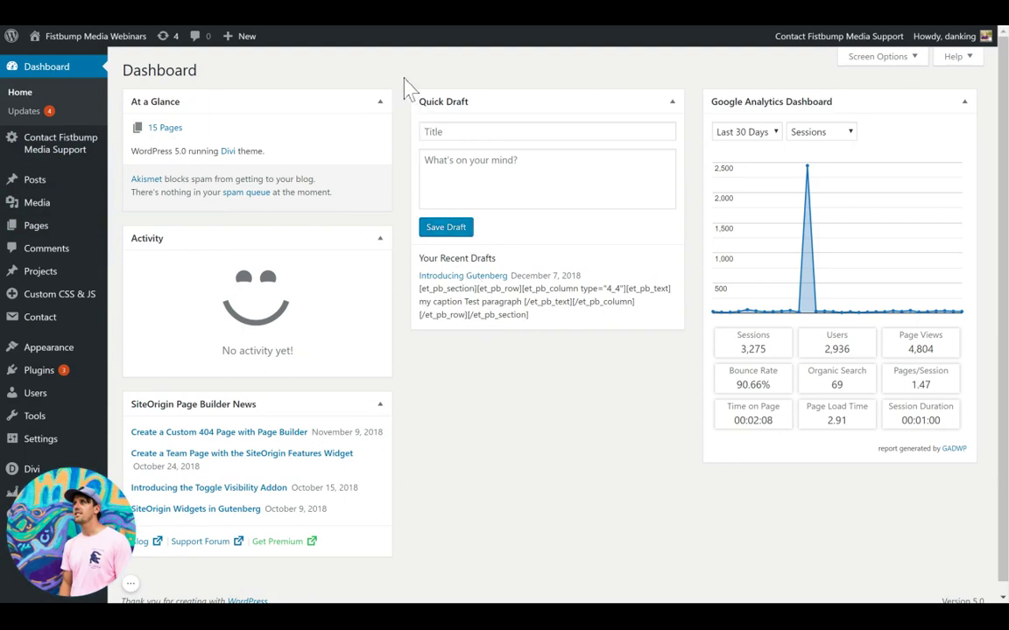
Step: Check the WordPress version and active theme in the dashboard's At a Glance box
{"action": "left_click", "coordinate": [383, 103]}
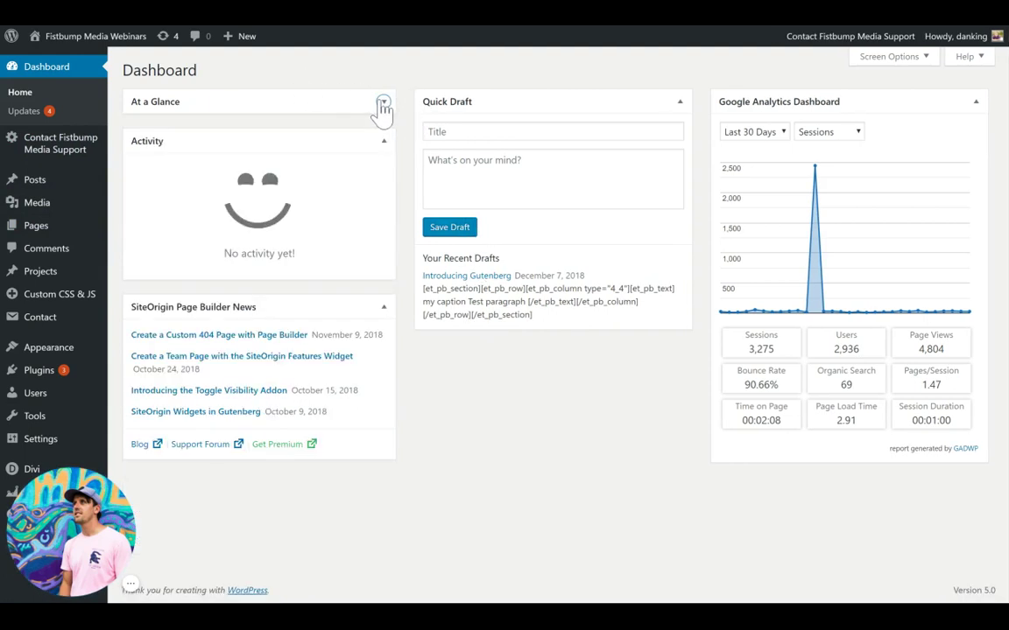
{"action": "left_click", "coordinate": [382, 103]}
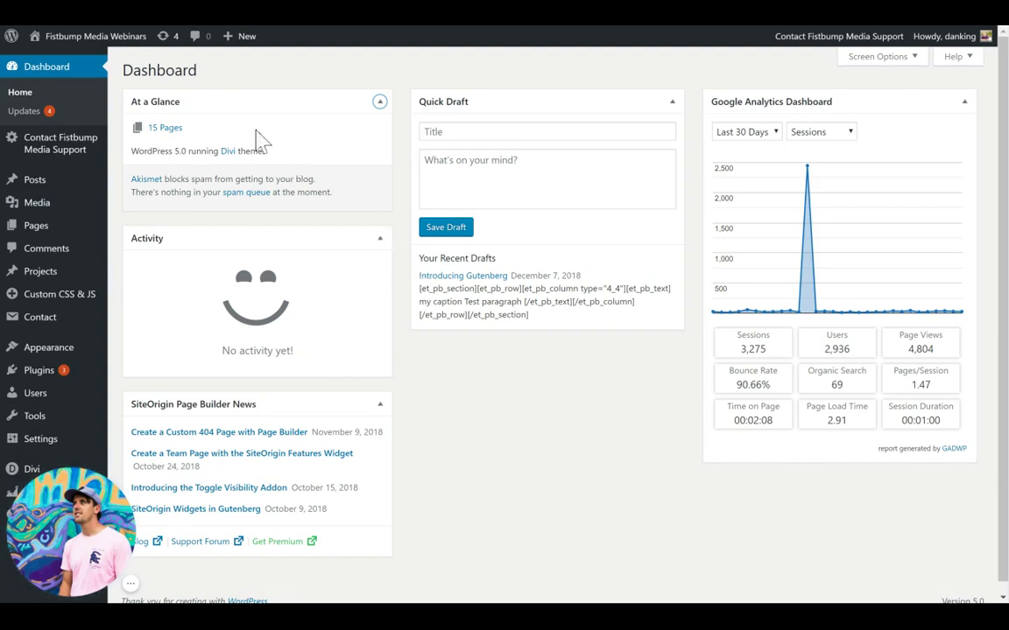
{"action": "left_click_drag", "start_coordinate": [207, 151], "coordinate": [251, 151]}
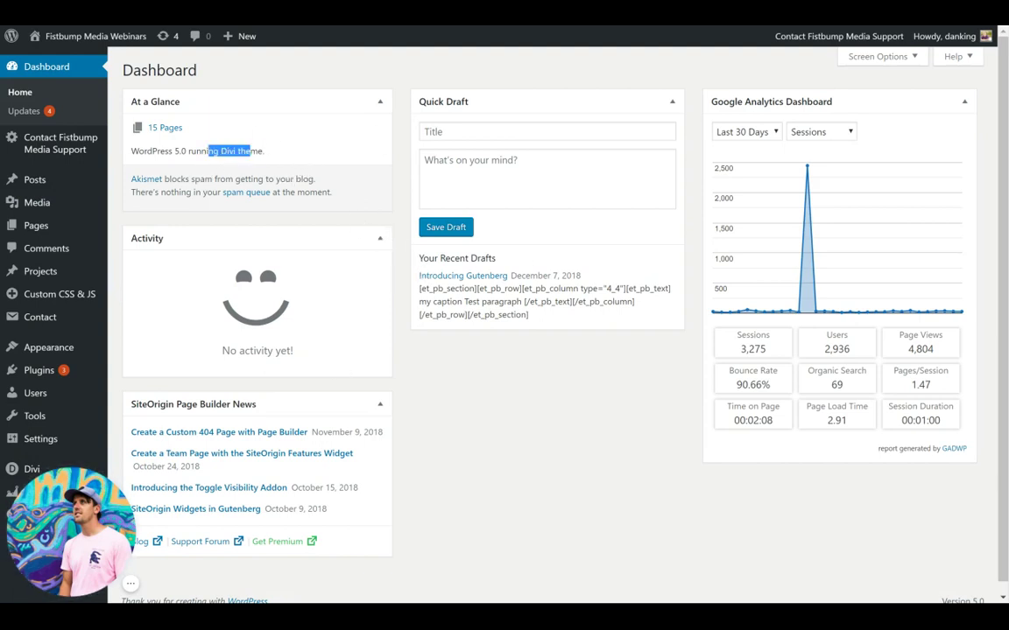
{"action": "left_click", "coordinate": [298, 157]}
{"action": "left_click_drag", "start_coordinate": [208, 152], "coordinate": [287, 154]}
{"action": "left_click", "coordinate": [306, 153]}
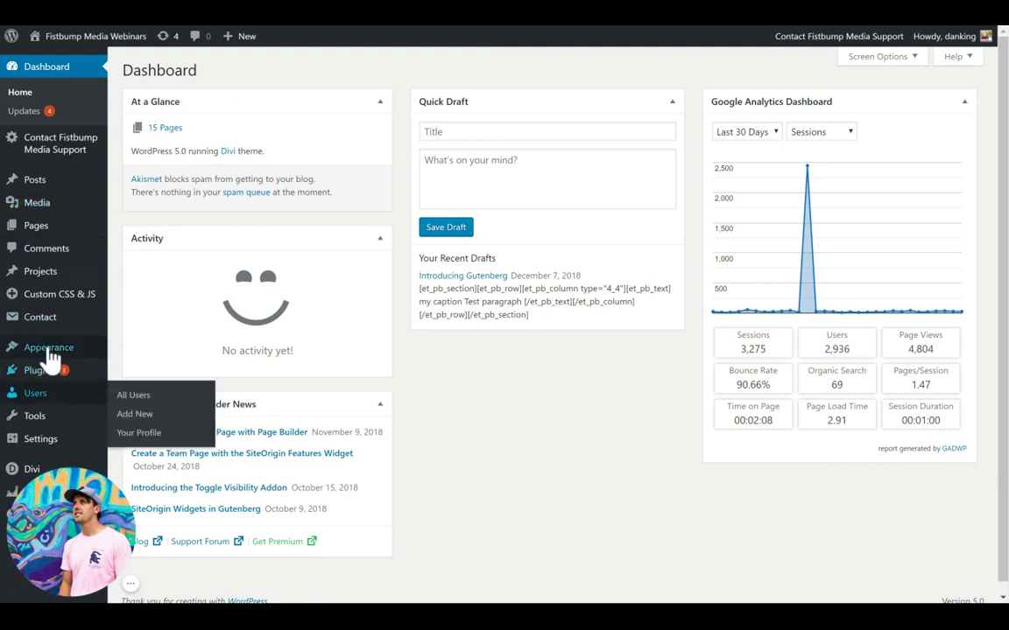
Step: Search the plugins available to add for "classic editor" and install the Classic Editor plugin
{"action": "mouse_move", "coordinate": [48, 355]}
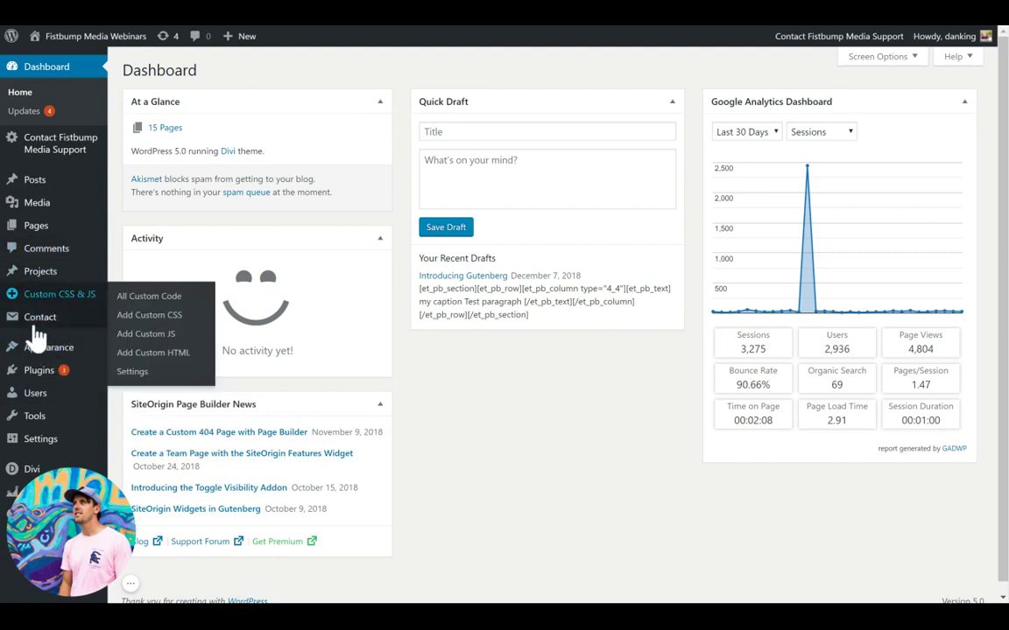
{"action": "mouse_move", "coordinate": [55, 374]}
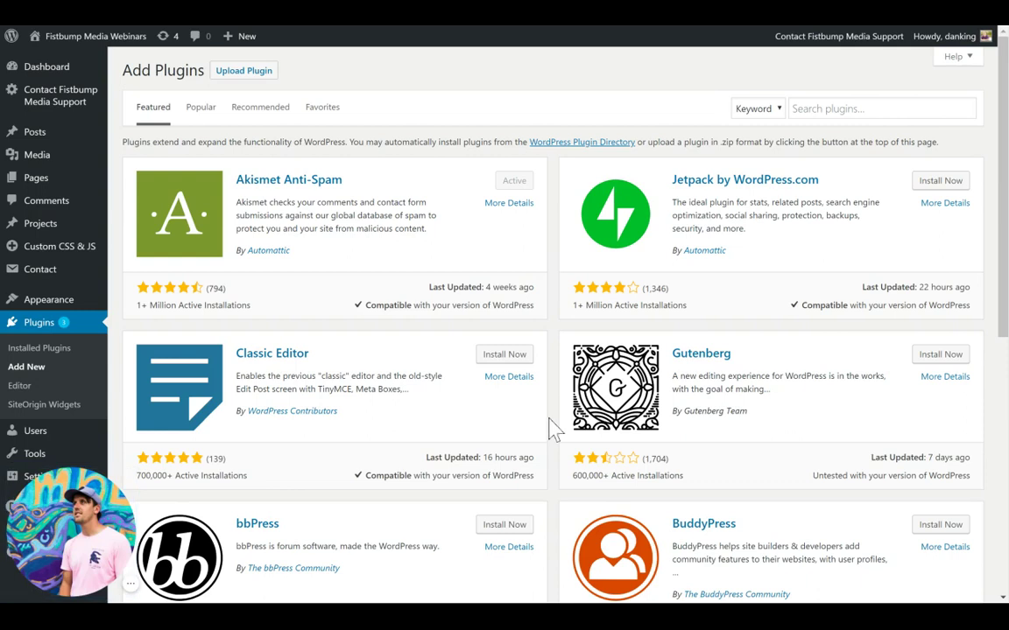
{"action": "left_click", "coordinate": [814, 108]}
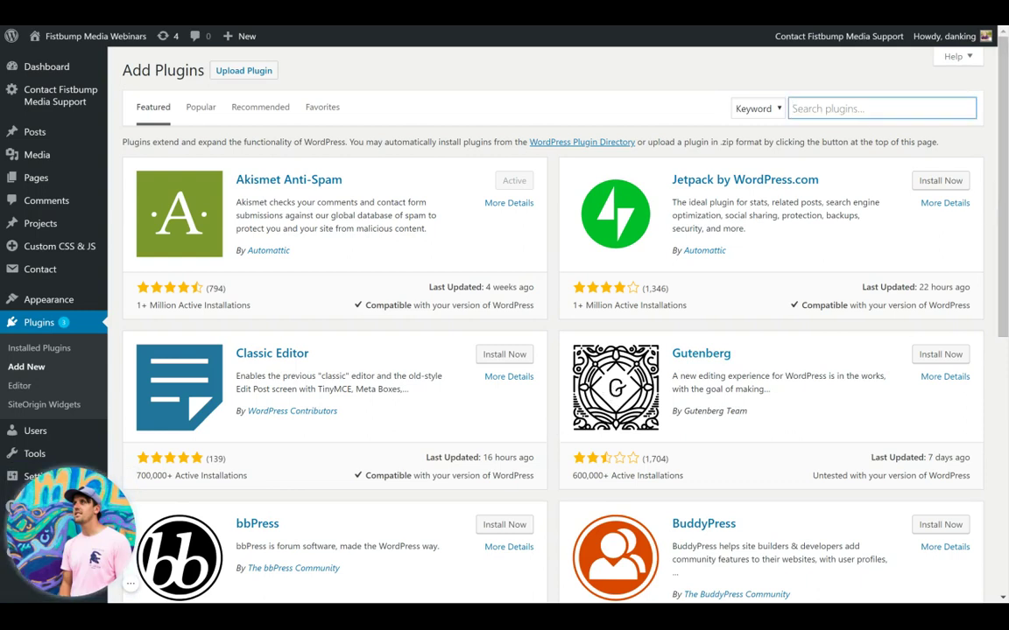
{"action": "type", "text": "classic edi"}
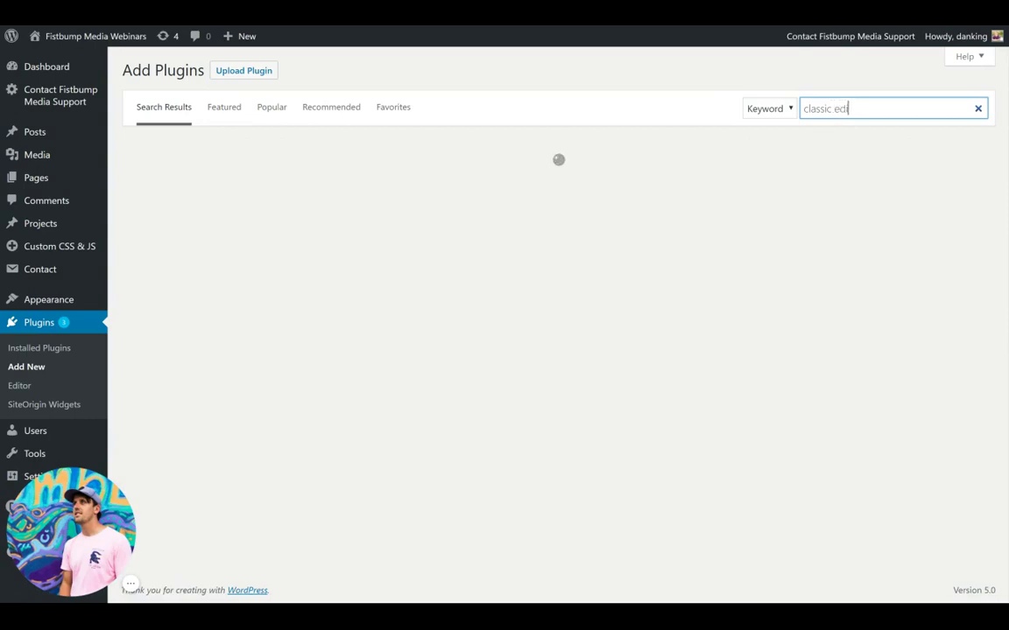
{"action": "type", "text": "tor"}
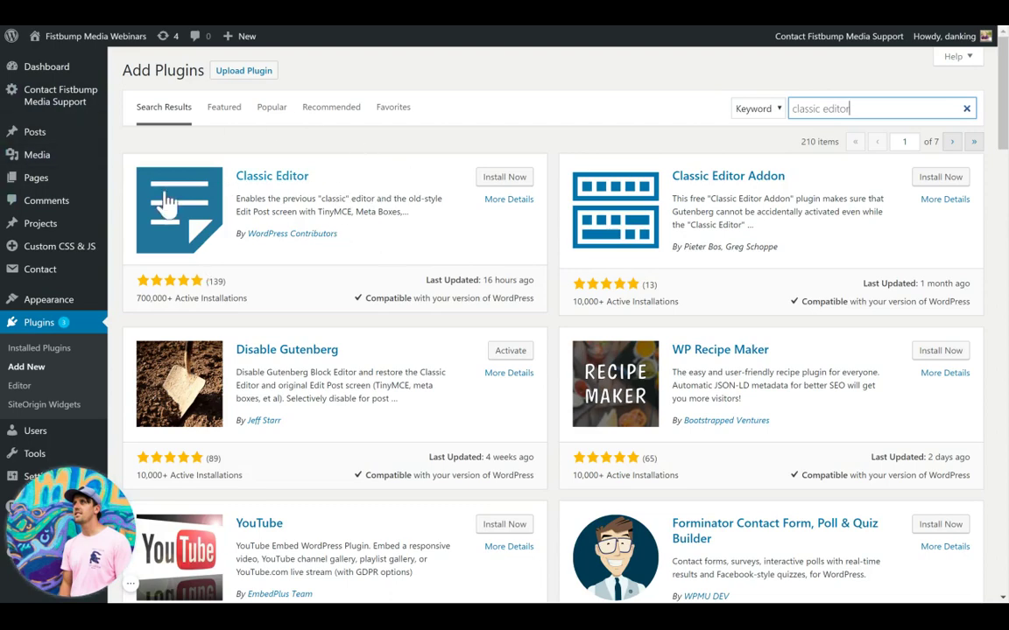
{"action": "left_click", "coordinate": [505, 178]}
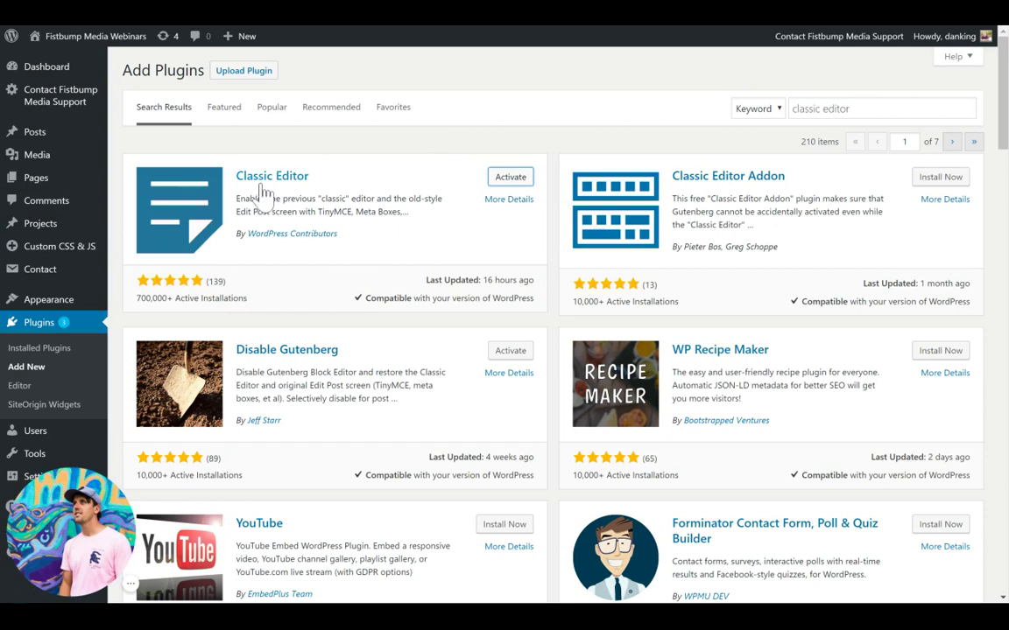
Step: Open the private page "Gutenberg Test Page" in the block editor
{"action": "mouse_move", "coordinate": [45, 133]}
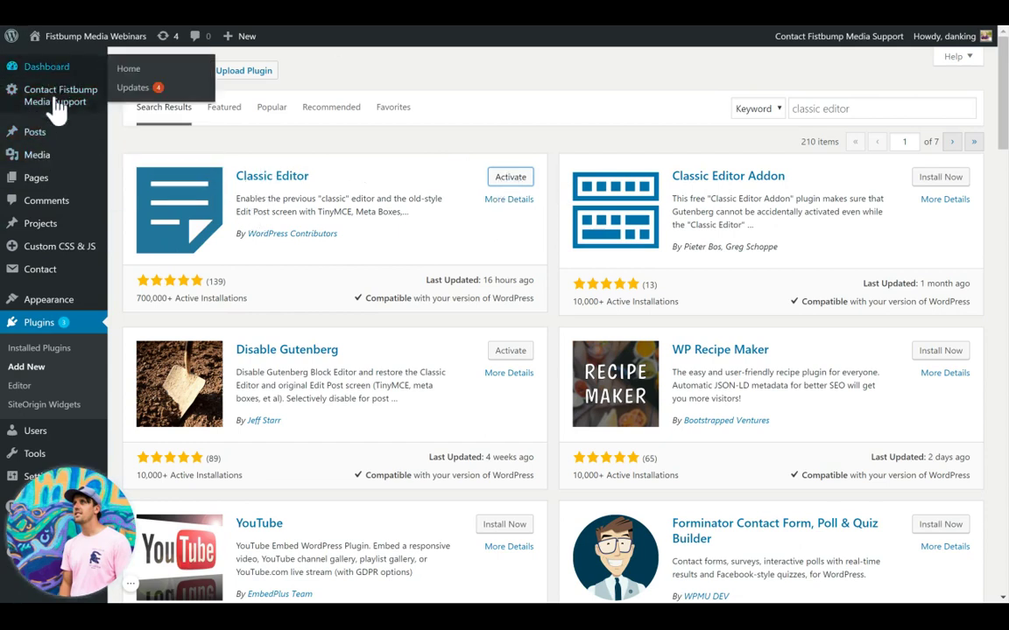
{"action": "mouse_move", "coordinate": [37, 180]}
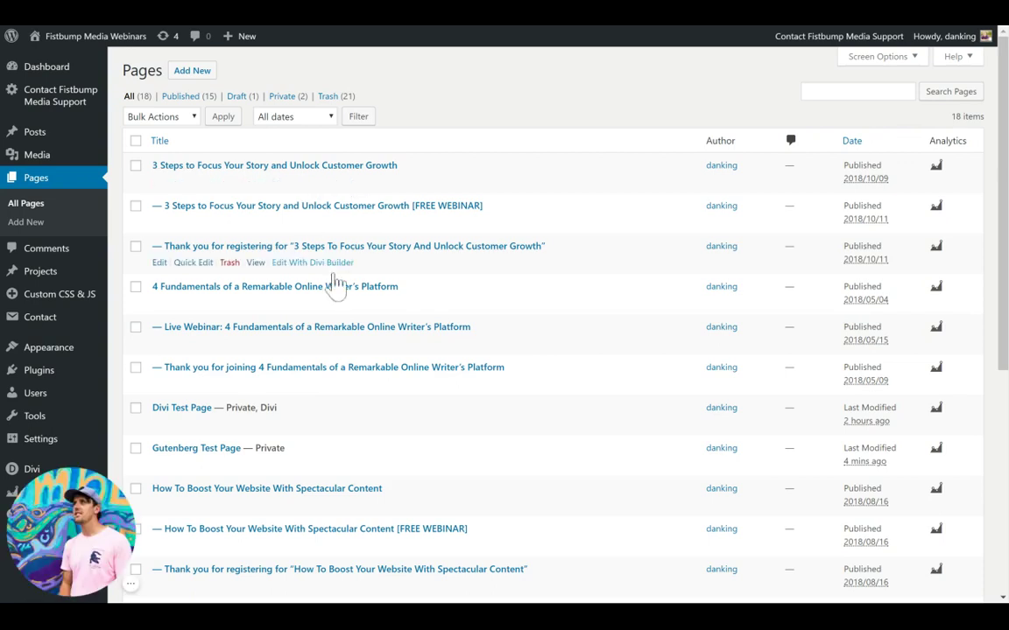
{"action": "left_click", "coordinate": [196, 448]}
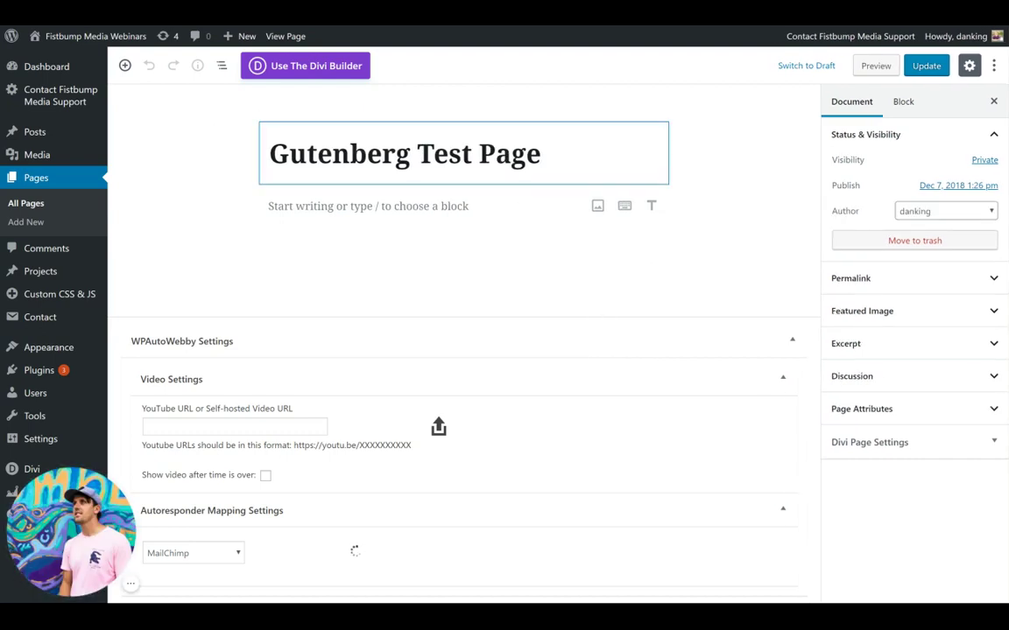
{"action": "left_click", "coordinate": [560, 158]}
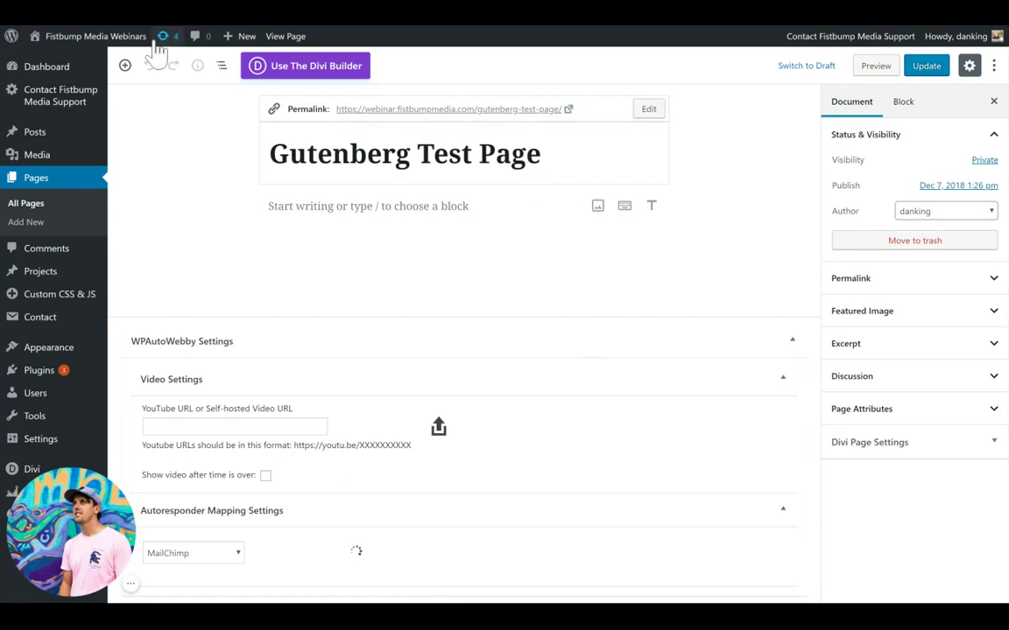
{"action": "left_click", "coordinate": [157, 133]}
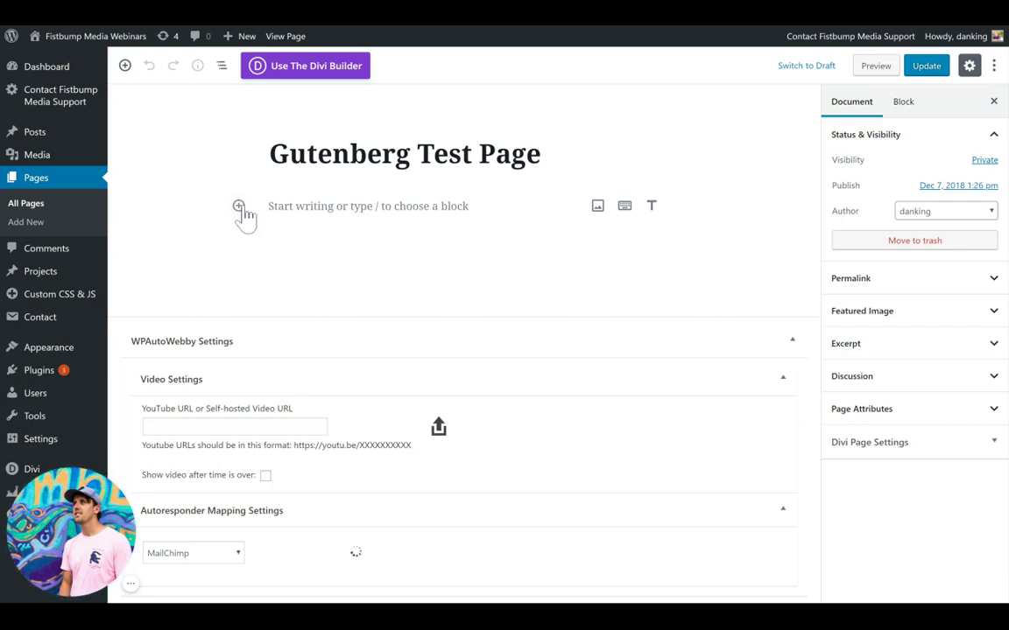
Step: Insert an Image block below the page title, using the sunny city street photo with palm trees from the media library
{"action": "left_click", "coordinate": [280, 206]}
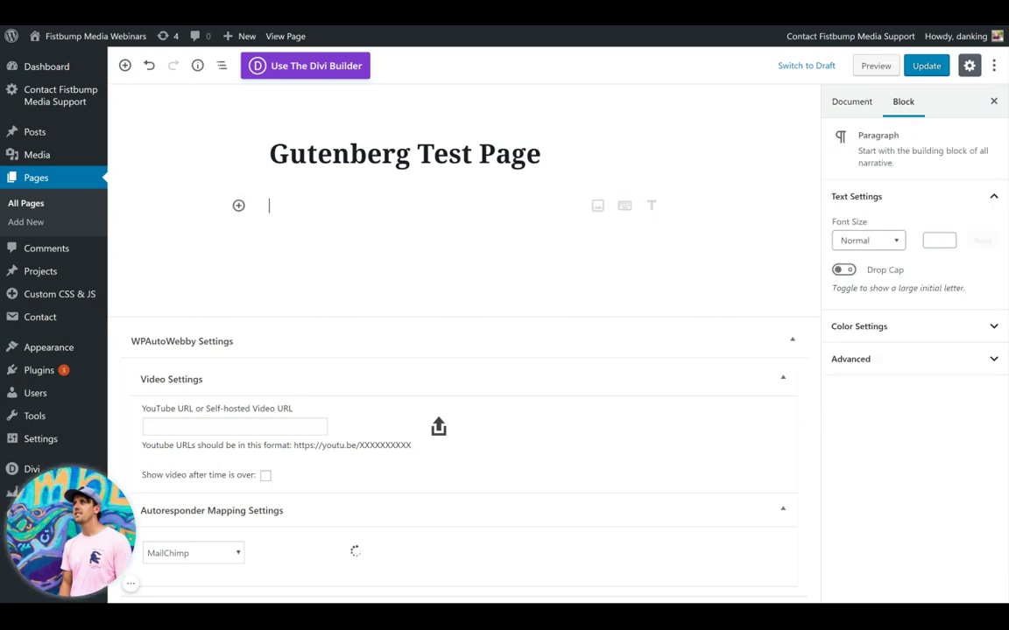
{"action": "left_click", "coordinate": [238, 207]}
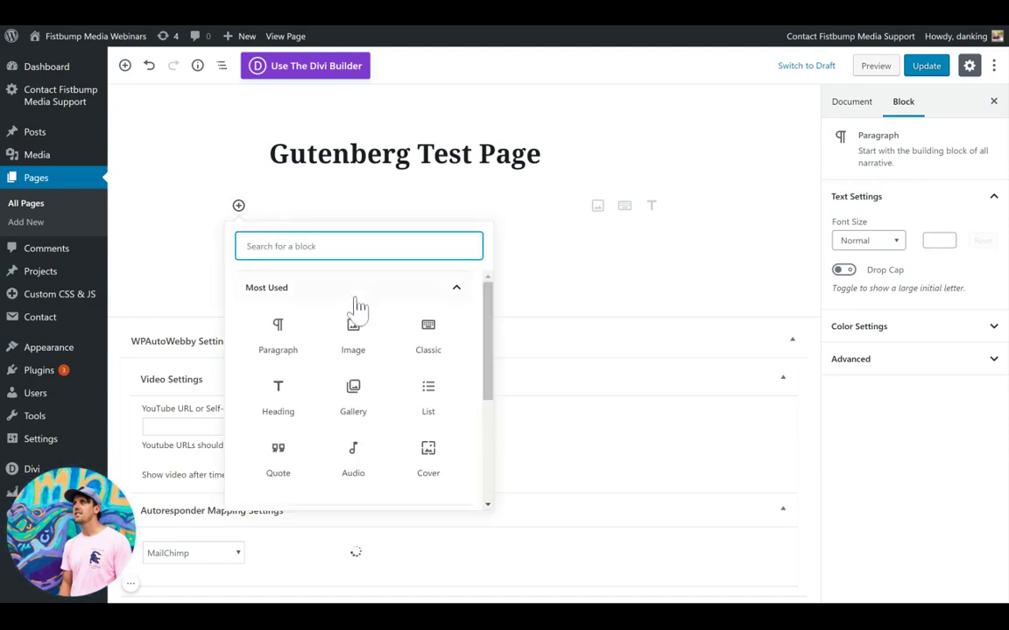
{"action": "left_click", "coordinate": [366, 342]}
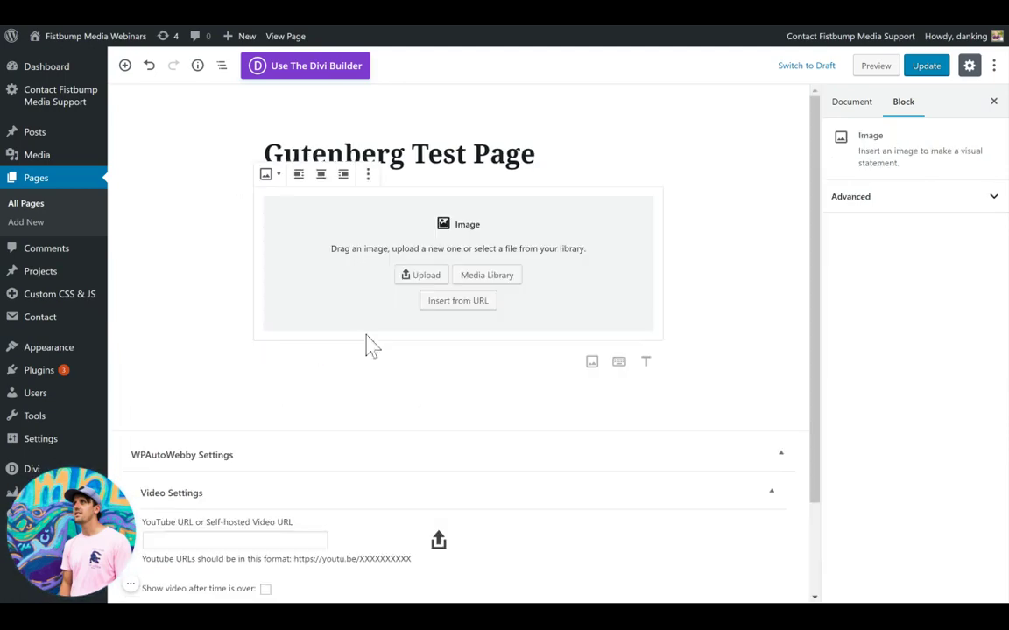
{"action": "left_click", "coordinate": [477, 278]}
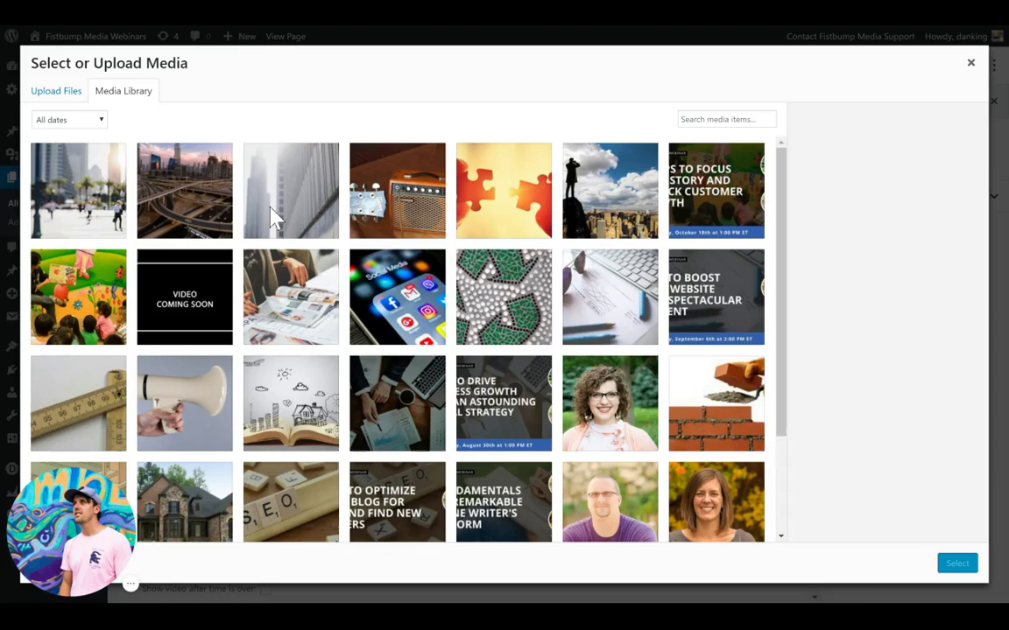
{"action": "left_click", "coordinate": [74, 180]}
{"action": "left_click", "coordinate": [957, 565]}
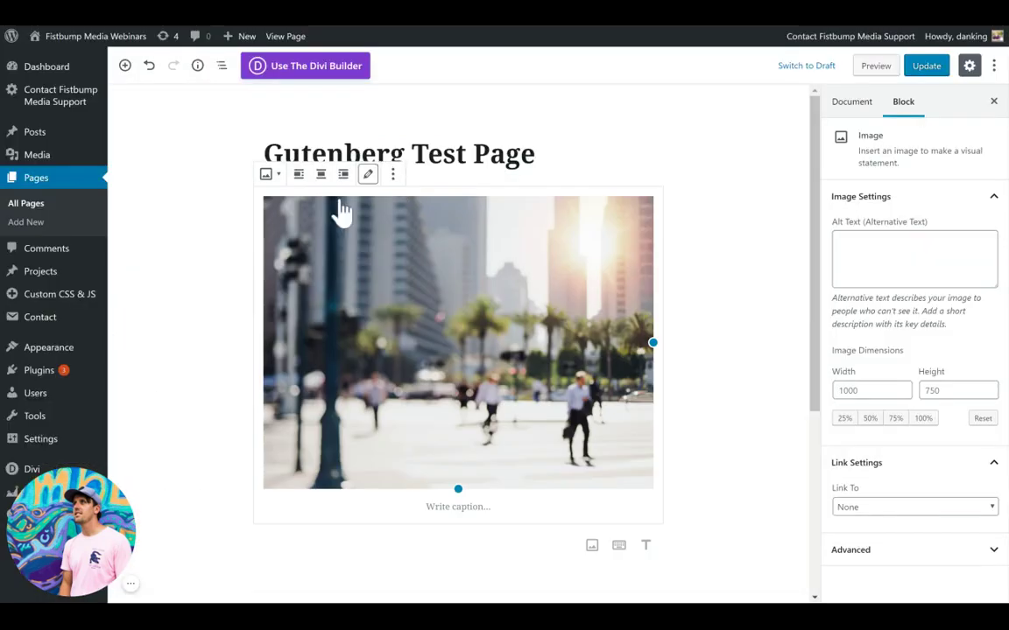
Step: Add the caption "Caption" beneath the city street image
{"action": "left_click", "coordinate": [457, 506]}
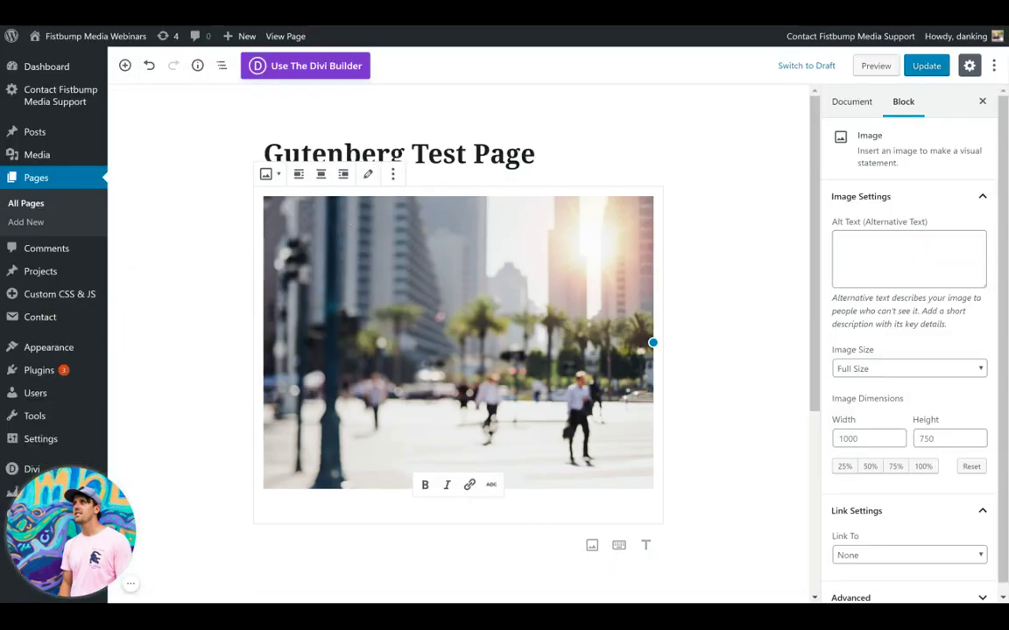
{"action": "type", "text": "Caption"}
{"action": "key", "text": "Return"}
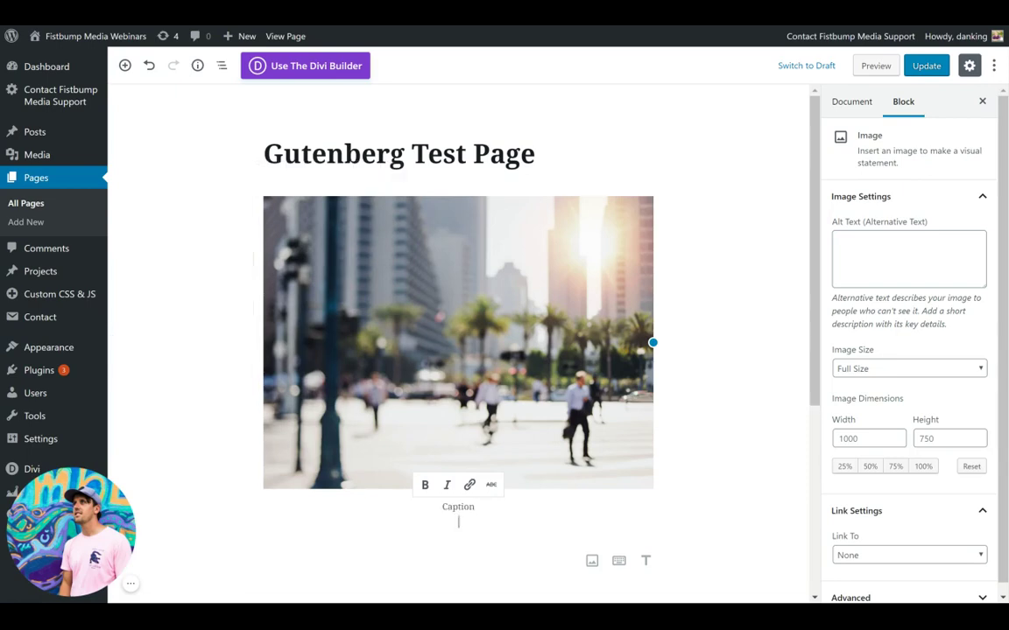
{"action": "left_click", "coordinate": [694, 360]}
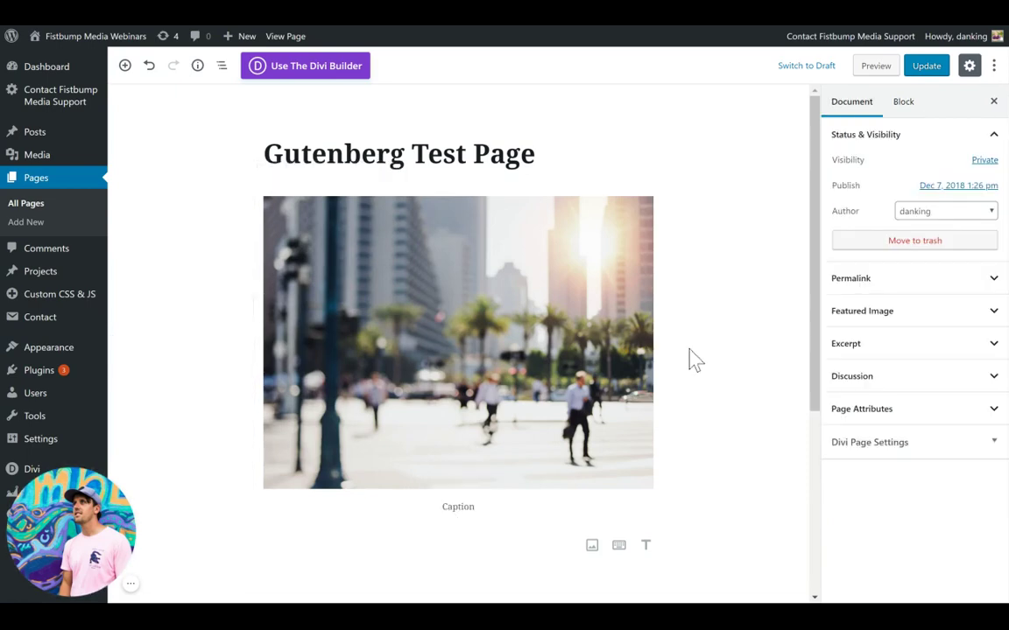
Step: Undo the image caption and redo it
{"action": "left_click", "coordinate": [150, 69]}
{"action": "left_click", "coordinate": [150, 68]}
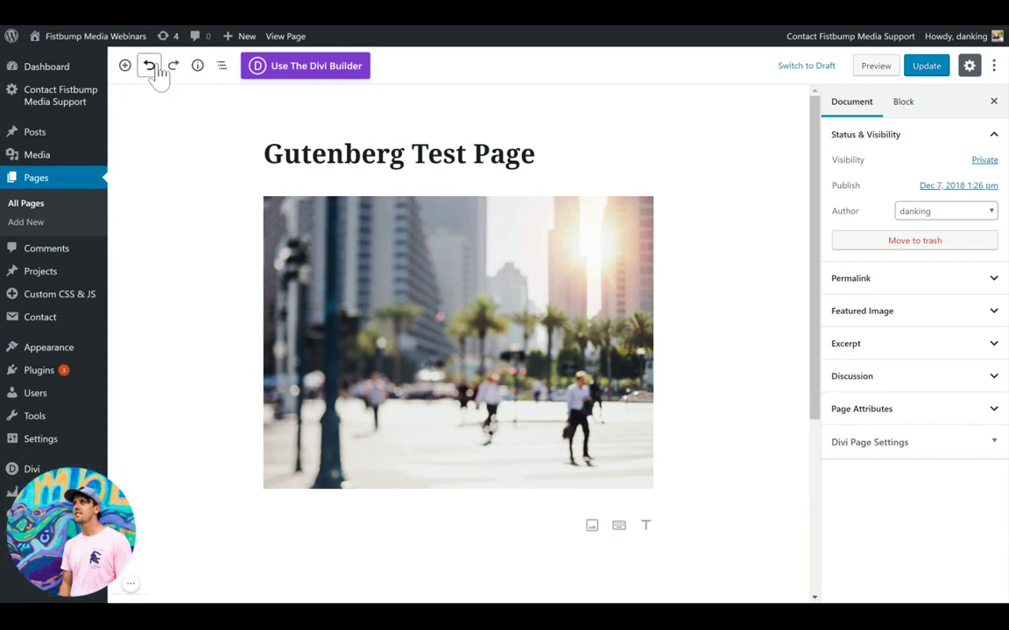
{"action": "left_click", "coordinate": [179, 72]}
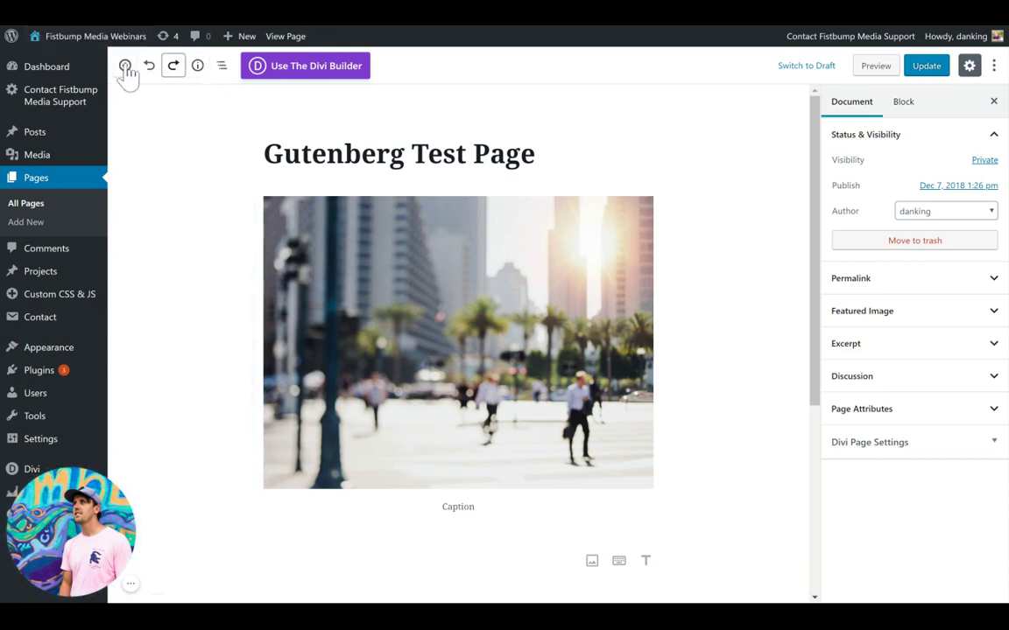
Step: View the page's content structure counts and its block navigation list
{"action": "left_click", "coordinate": [199, 67]}
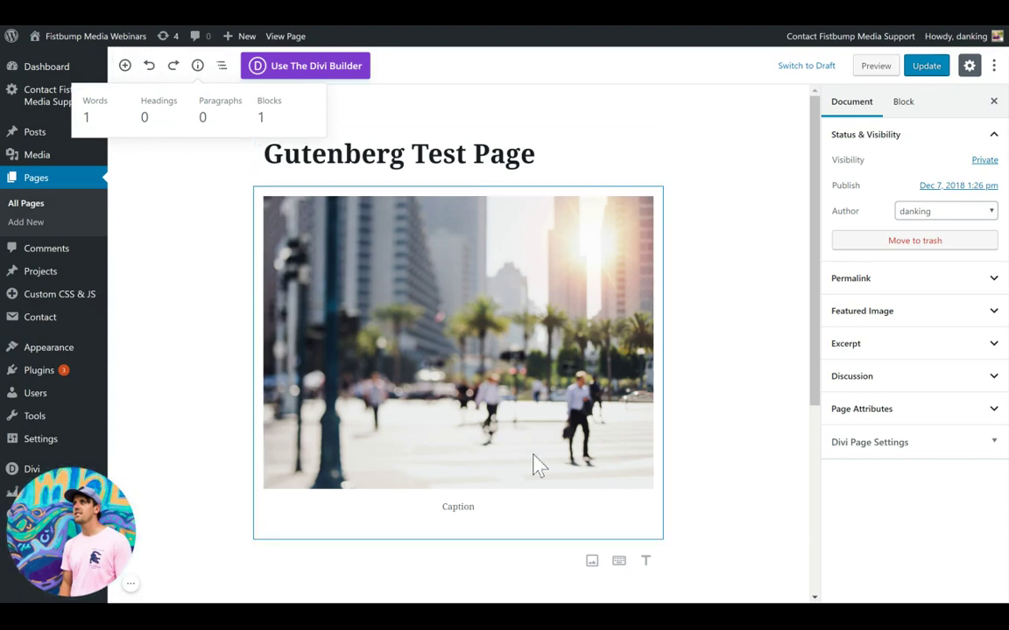
{"action": "left_click", "coordinate": [198, 68]}
{"action": "left_click", "coordinate": [200, 70]}
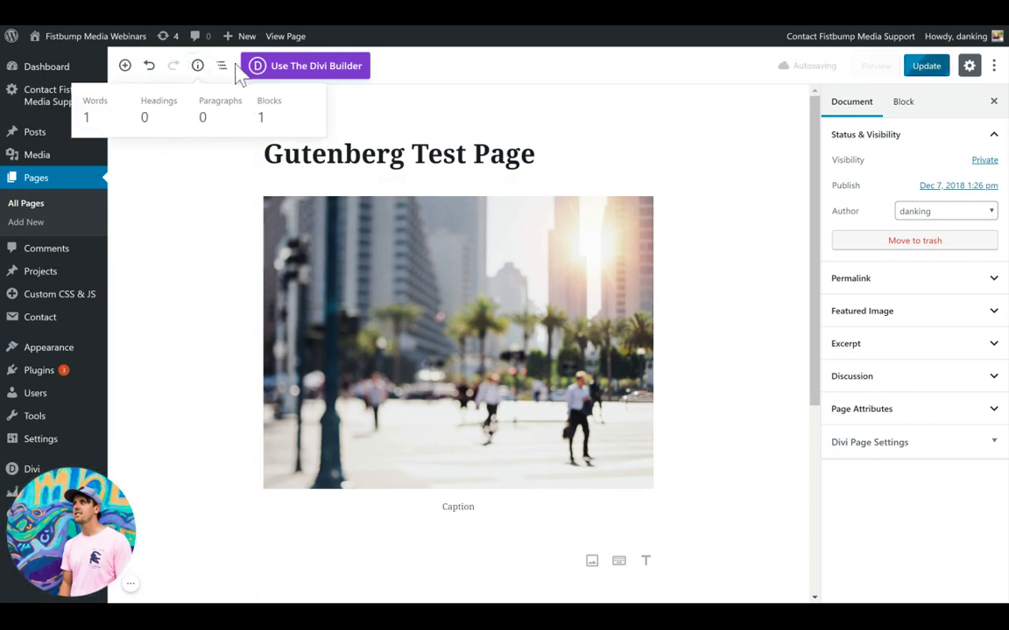
{"action": "left_click", "coordinate": [223, 70]}
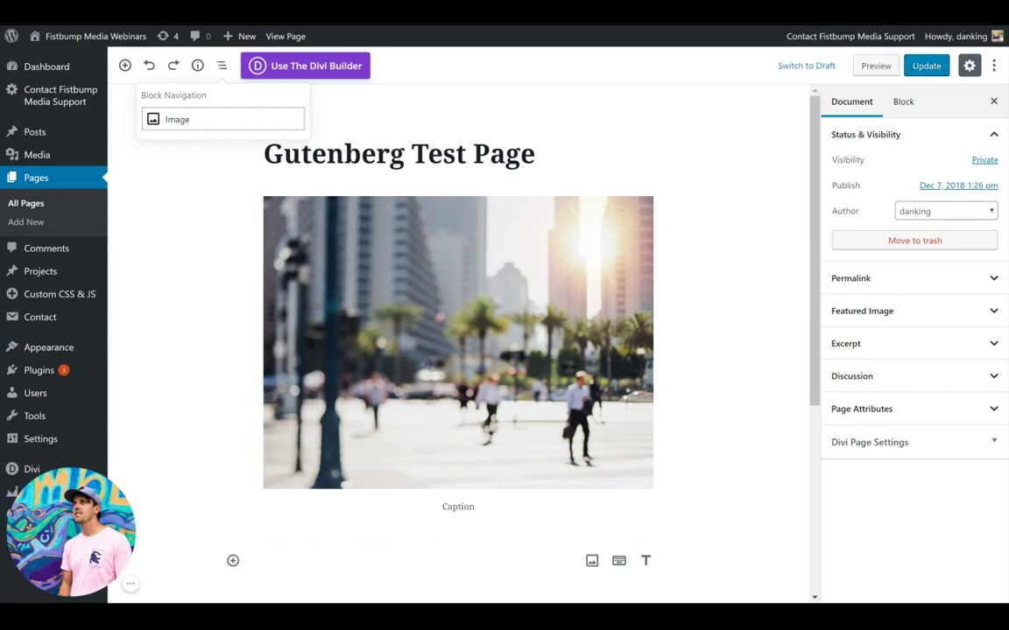
Step: Add a Paragraph block below the image with the text "Paragraph"
{"action": "left_click", "coordinate": [232, 561]}
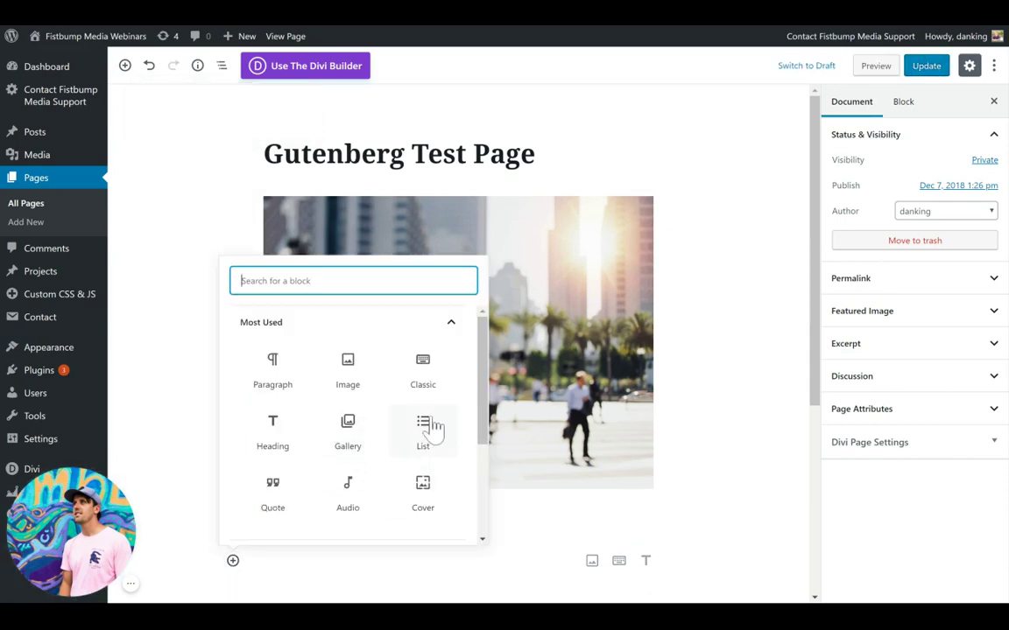
{"action": "left_click", "coordinate": [288, 385]}
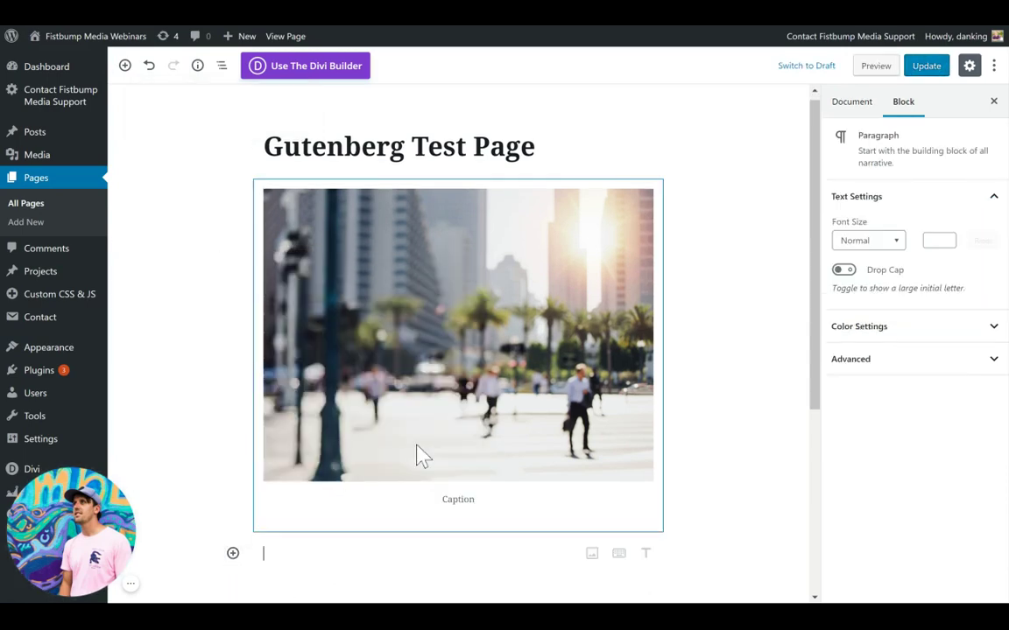
{"action": "type", "text": "Paragraph"}
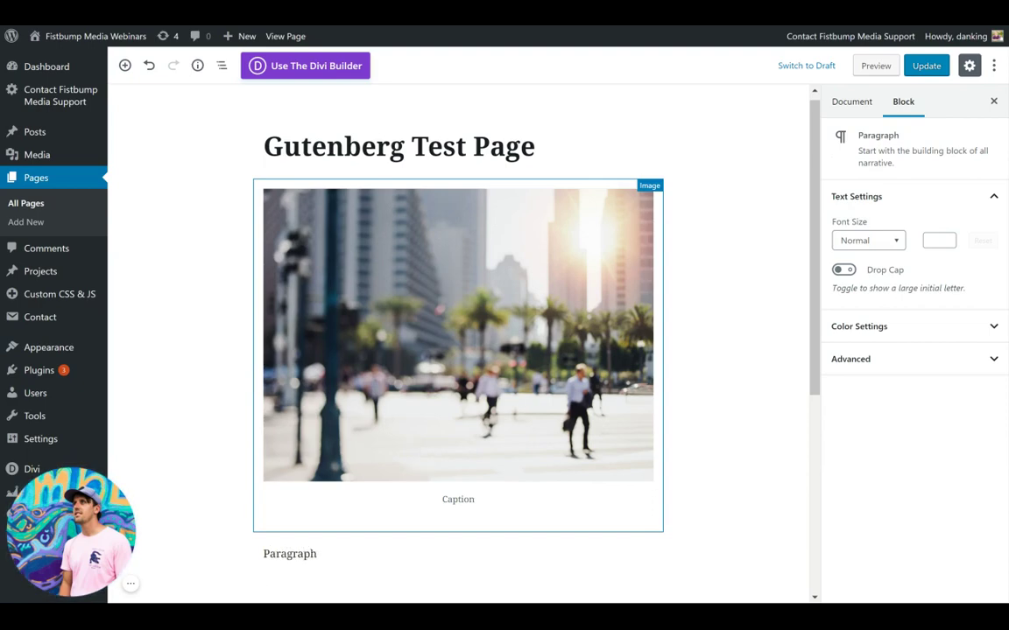
Step: Insert a new empty block directly after the Paragraph block
{"action": "scroll", "coordinate": [395, 480], "scroll_direction": "down", "scroll_amount": 2}
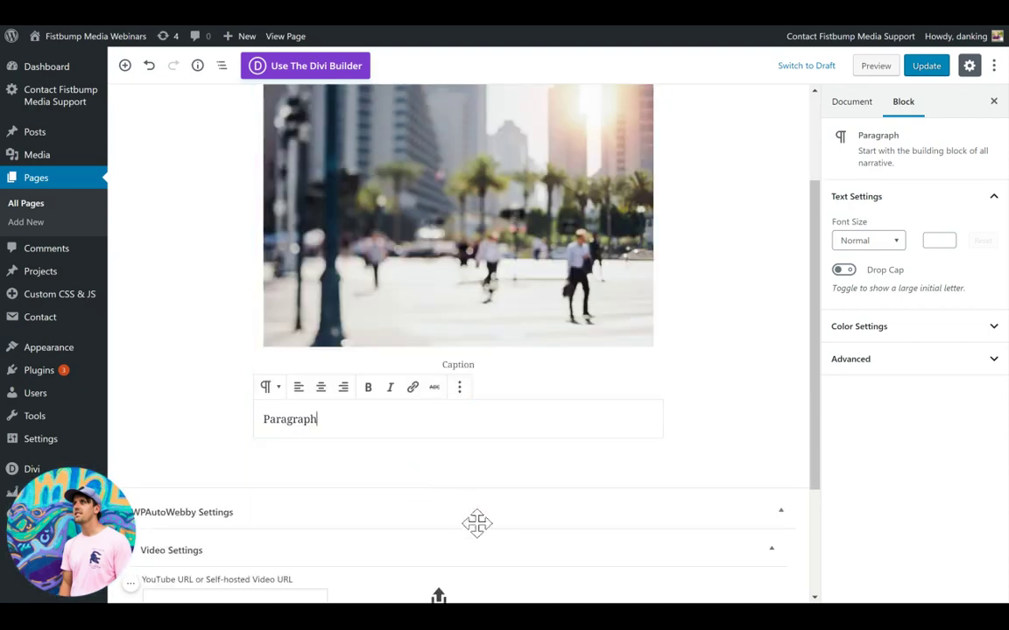
{"action": "left_click", "coordinate": [459, 389]}
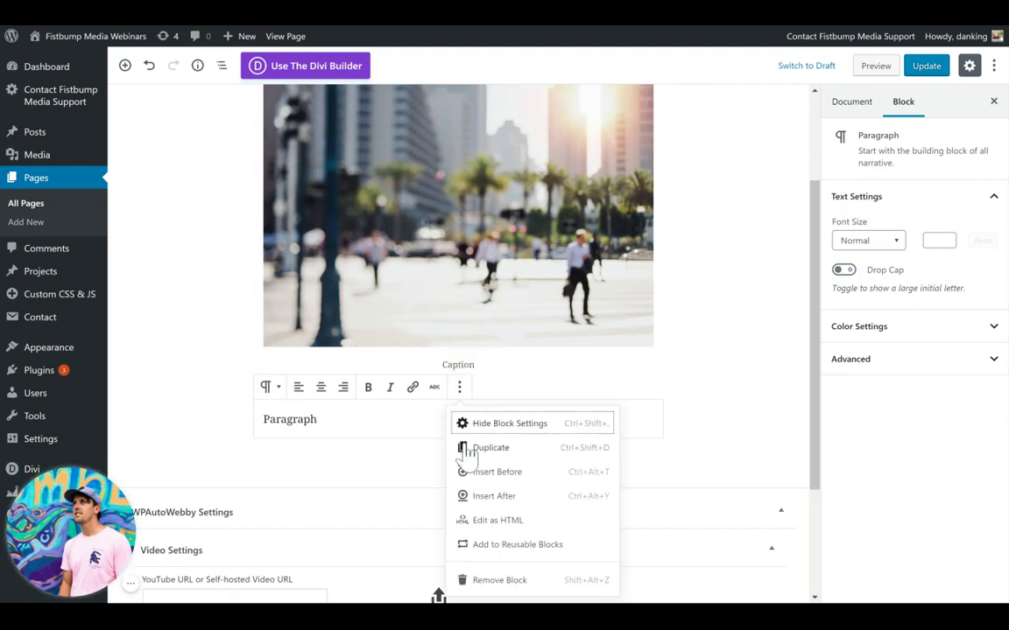
{"action": "left_click", "coordinate": [506, 497]}
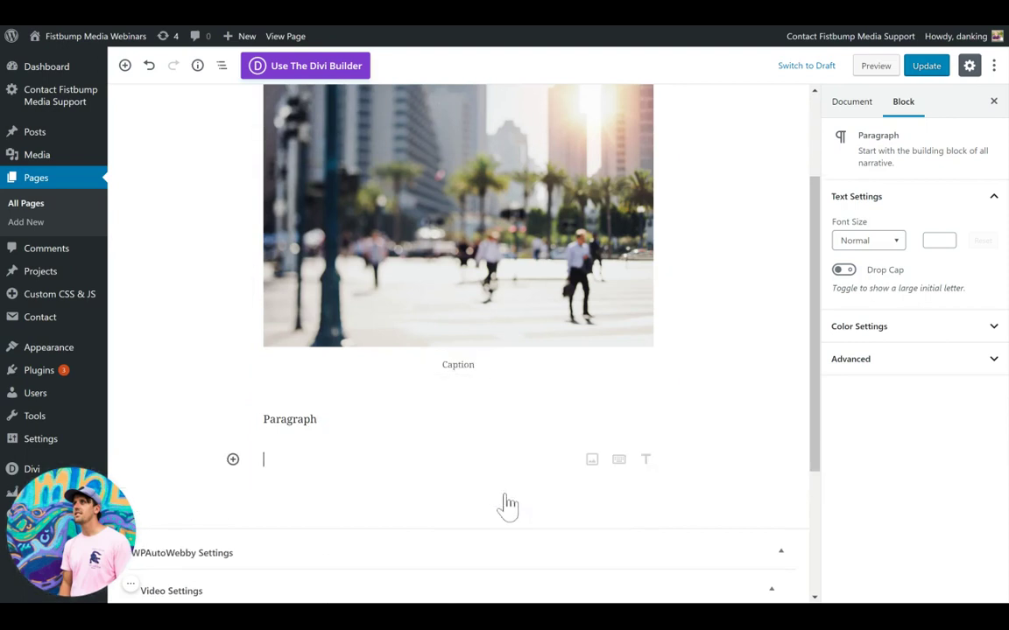
Step: Make the new block below the paragraph a Quote block containing the text "Quote"
{"action": "left_click", "coordinate": [233, 459]}
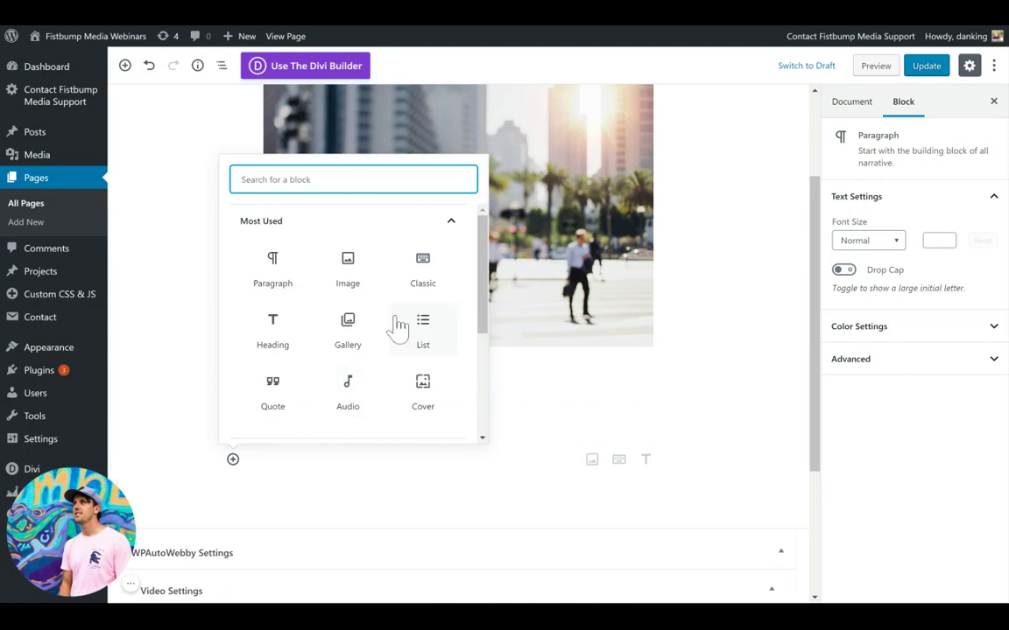
{"action": "scroll", "coordinate": [392, 333], "scroll_direction": "down", "scroll_amount": 5}
{"action": "scroll", "coordinate": [386, 320], "scroll_direction": "up", "scroll_amount": 3}
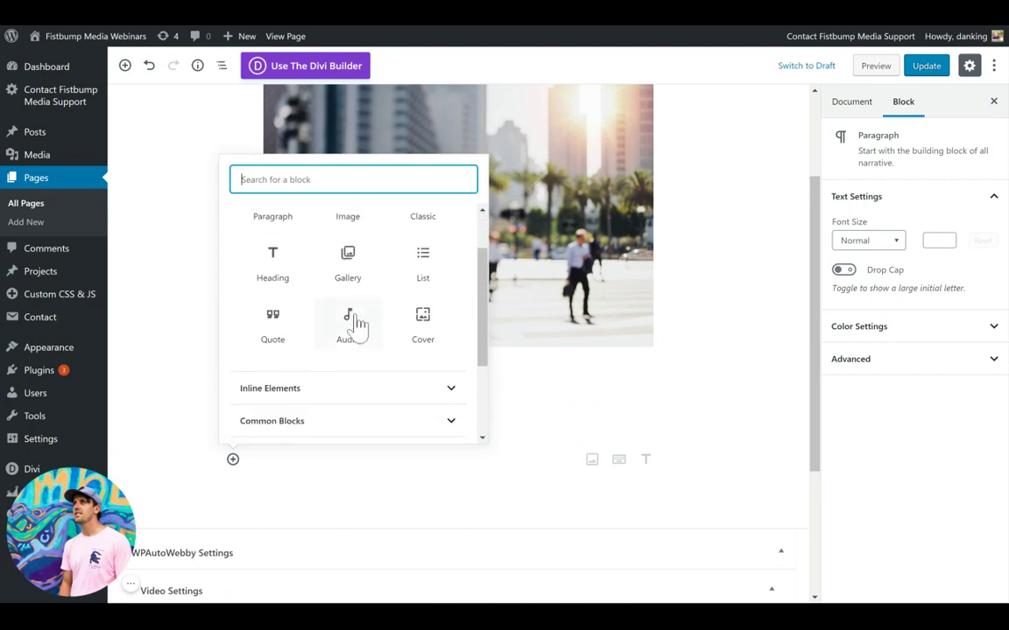
{"action": "left_click", "coordinate": [274, 326]}
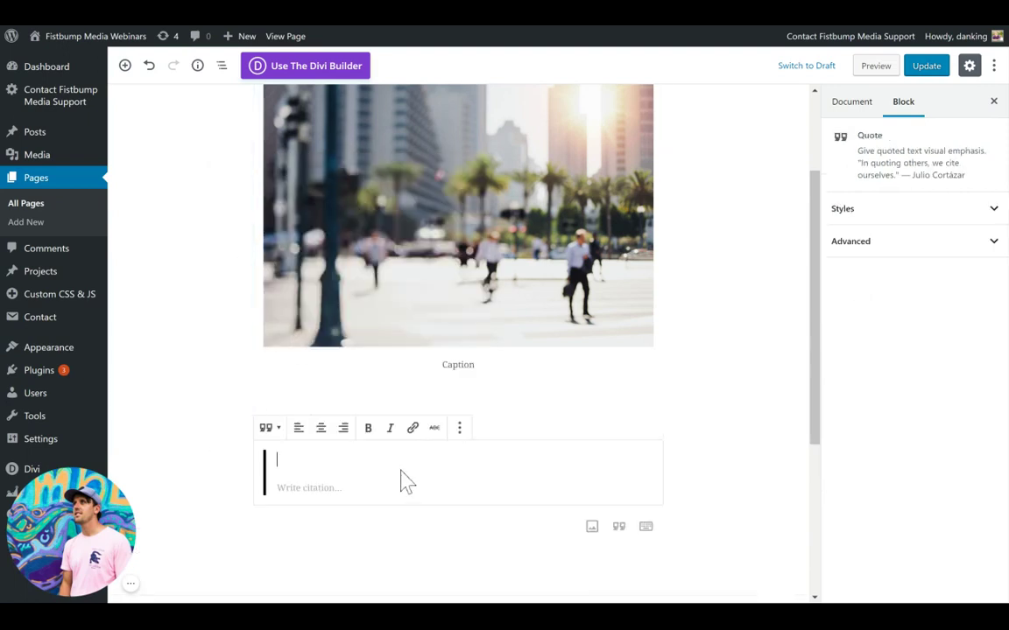
{"action": "type", "text": "Quote"}
{"action": "key", "text": "Return"}
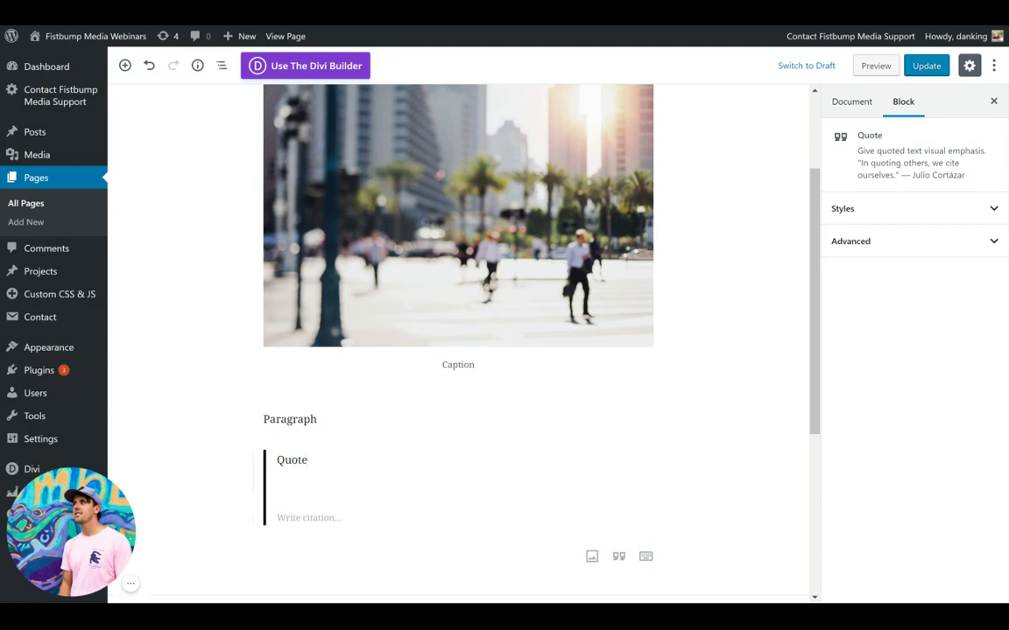
{"action": "key", "text": "BackSpace"}
{"action": "left_click", "coordinate": [733, 404]}
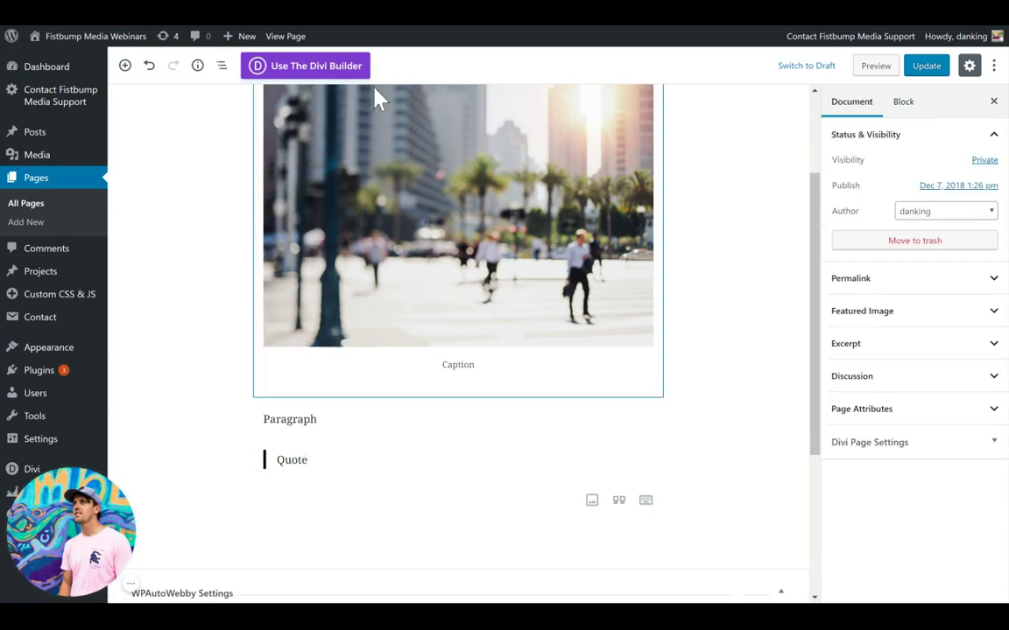
Step: Use the block navigation list to jump to the Paragraph block and to the Quote block
{"action": "scroll", "coordinate": [419, 249], "scroll_direction": "up", "scroll_amount": 3}
{"action": "left_click", "coordinate": [222, 67]}
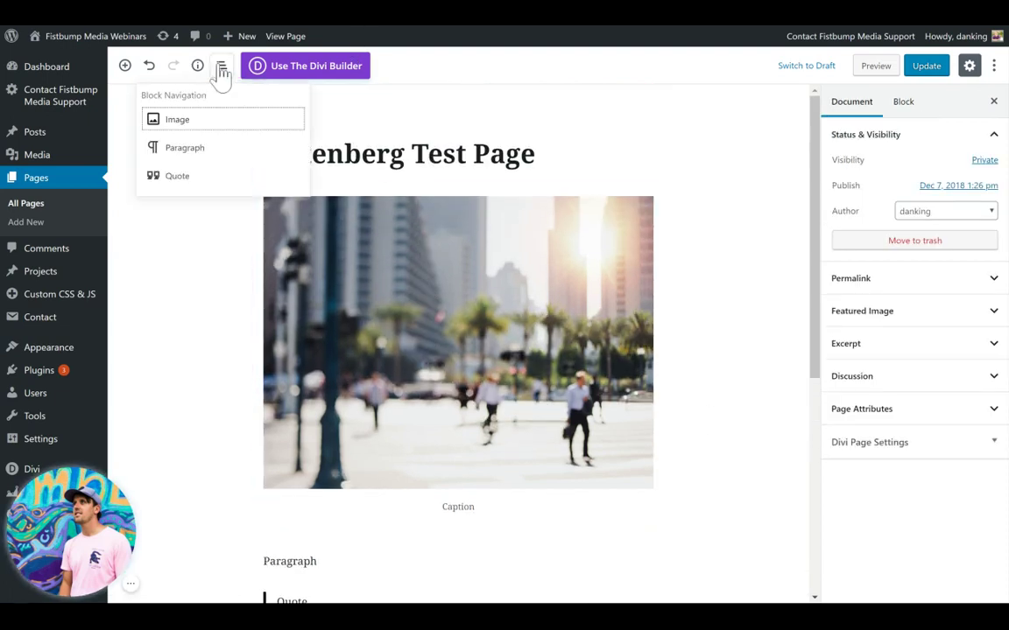
{"action": "left_click", "coordinate": [208, 157]}
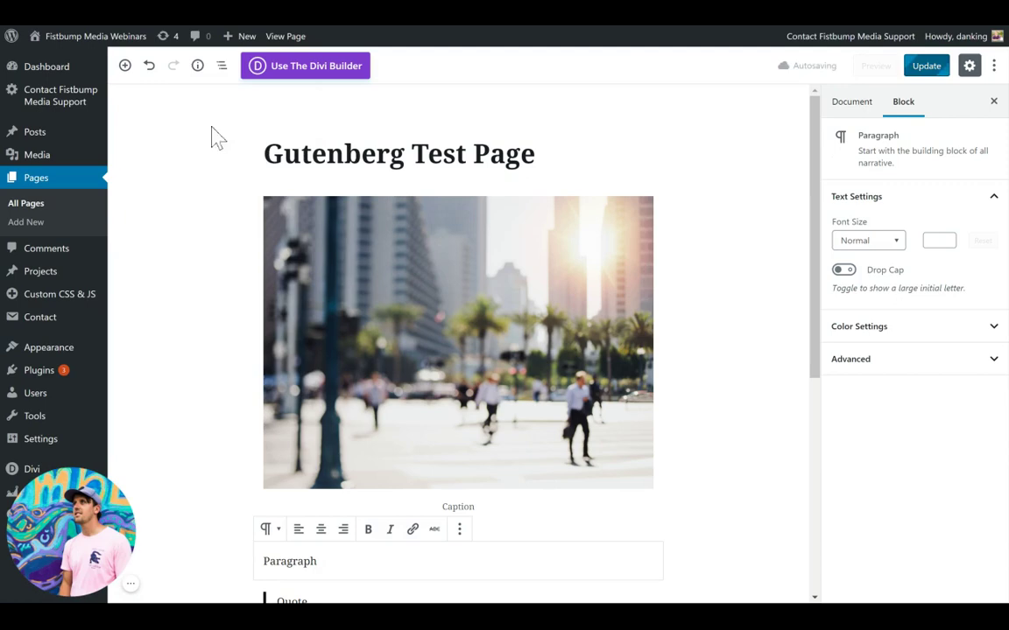
{"action": "left_click", "coordinate": [221, 67]}
{"action": "left_click", "coordinate": [198, 184]}
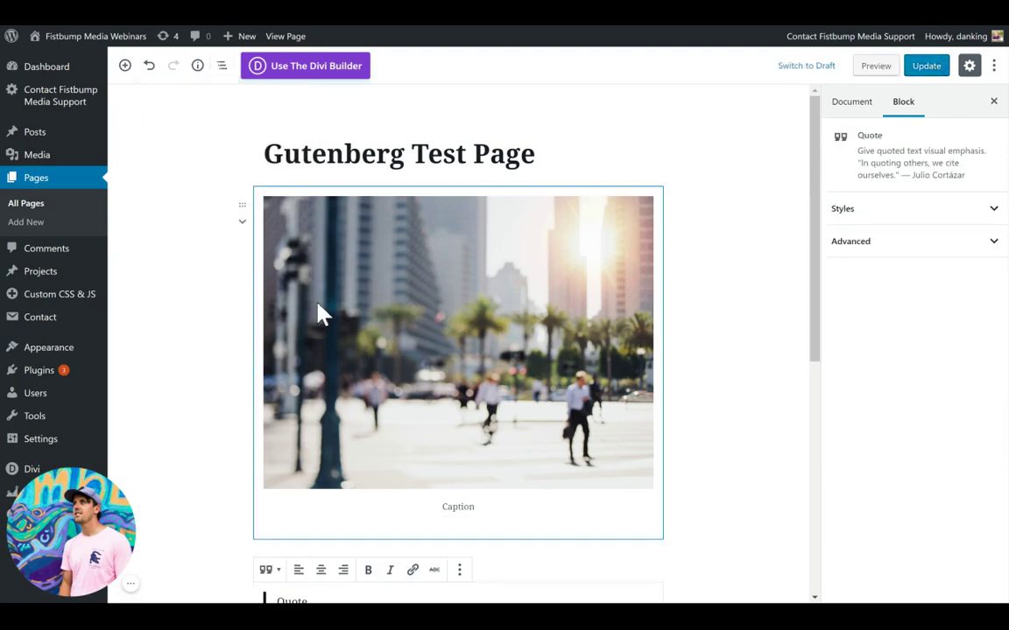
{"action": "scroll", "coordinate": [318, 316], "scroll_direction": "down", "scroll_amount": 3}
{"action": "scroll", "coordinate": [499, 295], "scroll_direction": "up", "scroll_amount": 3}
{"action": "scroll", "coordinate": [725, 403], "scroll_direction": "down", "scroll_amount": 3}
{"action": "scroll", "coordinate": [756, 464], "scroll_direction": "up", "scroll_amount": 3}
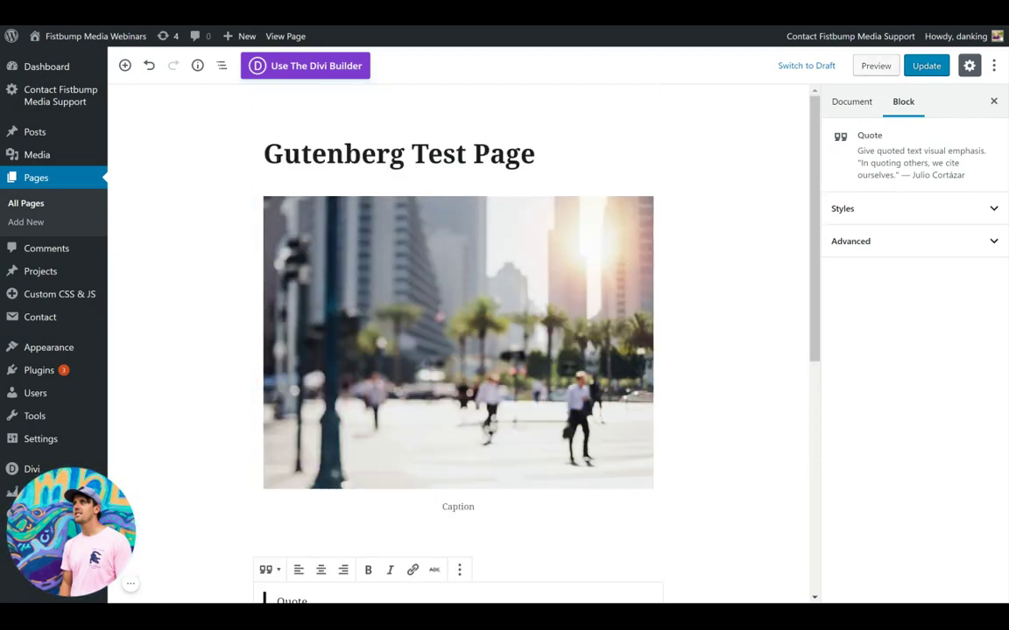
Step: Hide the editor's settings sidebar and show it again
{"action": "left_click", "coordinate": [875, 65]}
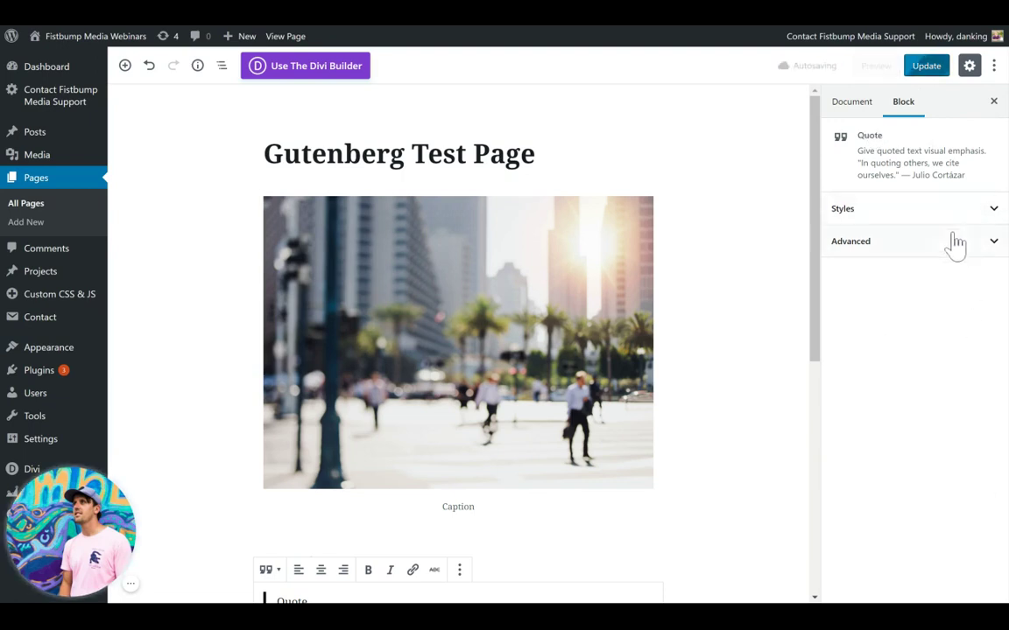
{"action": "left_click", "coordinate": [968, 66]}
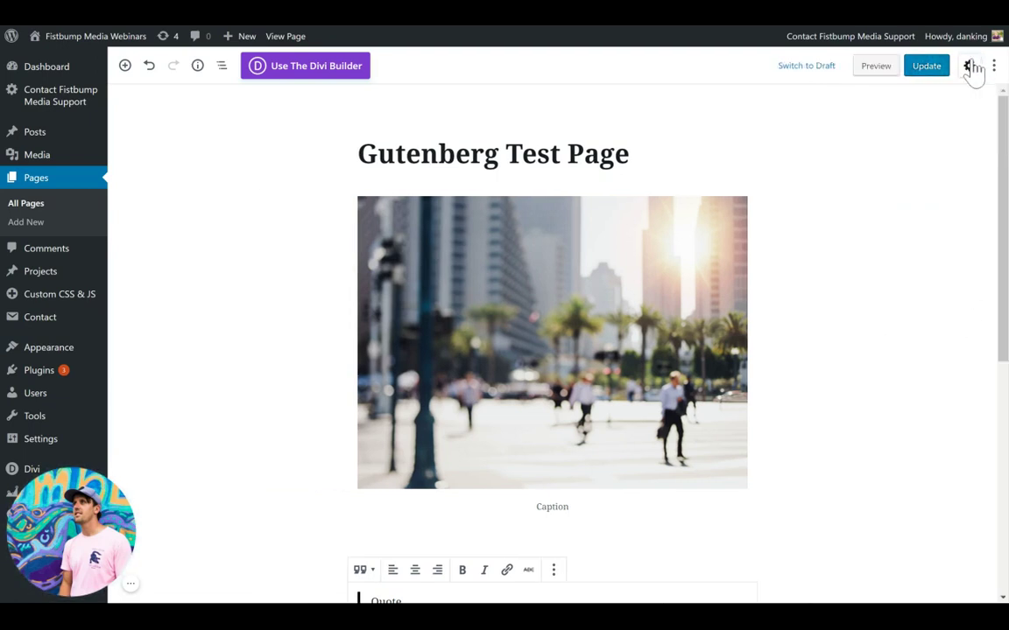
{"action": "left_click", "coordinate": [970, 66]}
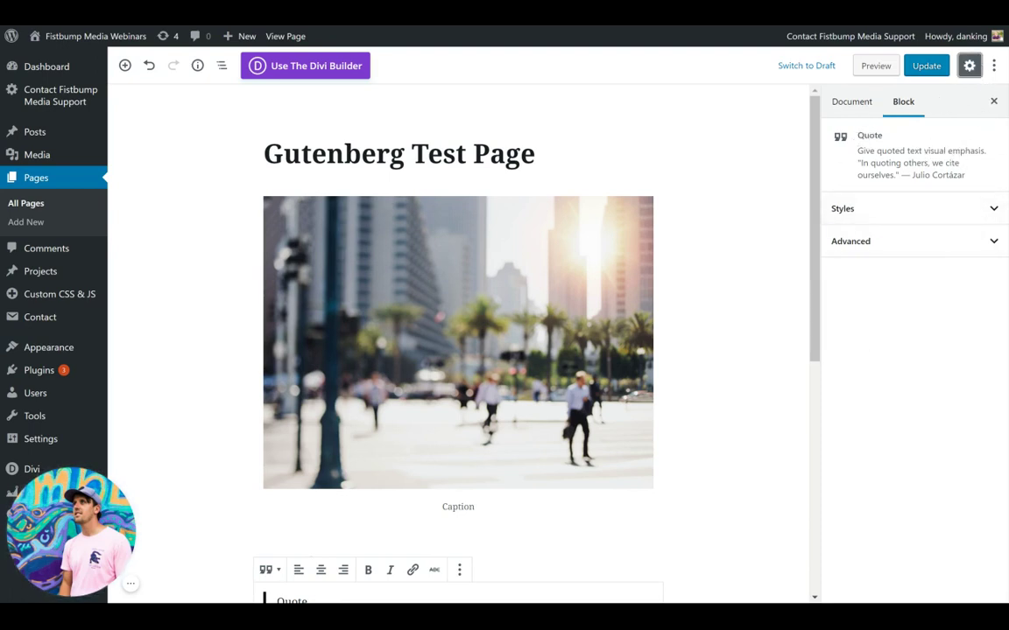
Step: Look over the editor's additional view, editor and tool options, and place the cursor in the Quote block
{"action": "left_click", "coordinate": [995, 67]}
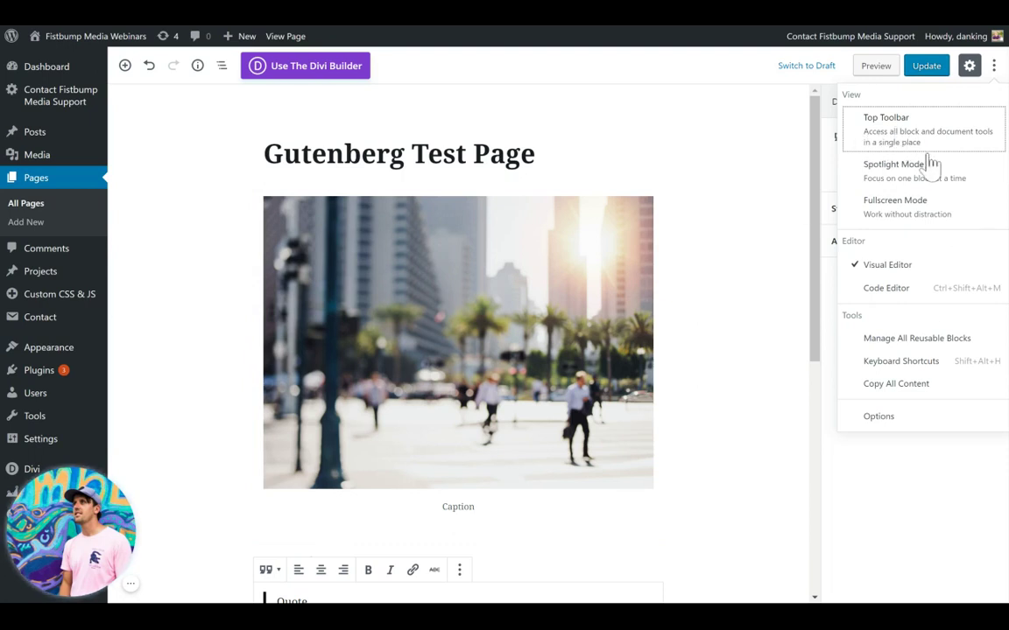
{"action": "scroll", "coordinate": [785, 386], "scroll_direction": "down", "scroll_amount": 1}
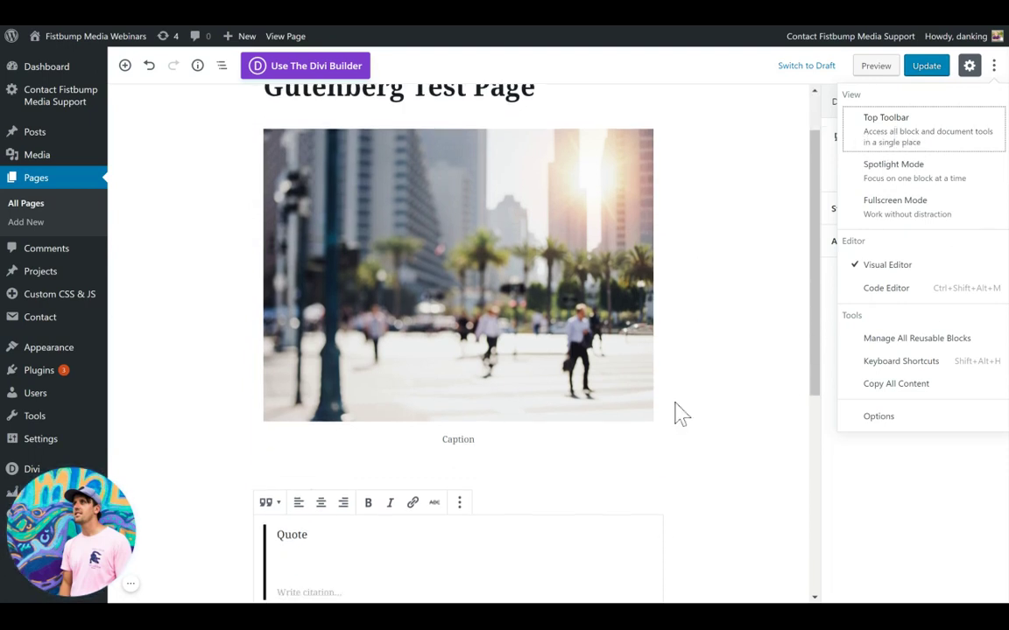
{"action": "left_click", "coordinate": [490, 562]}
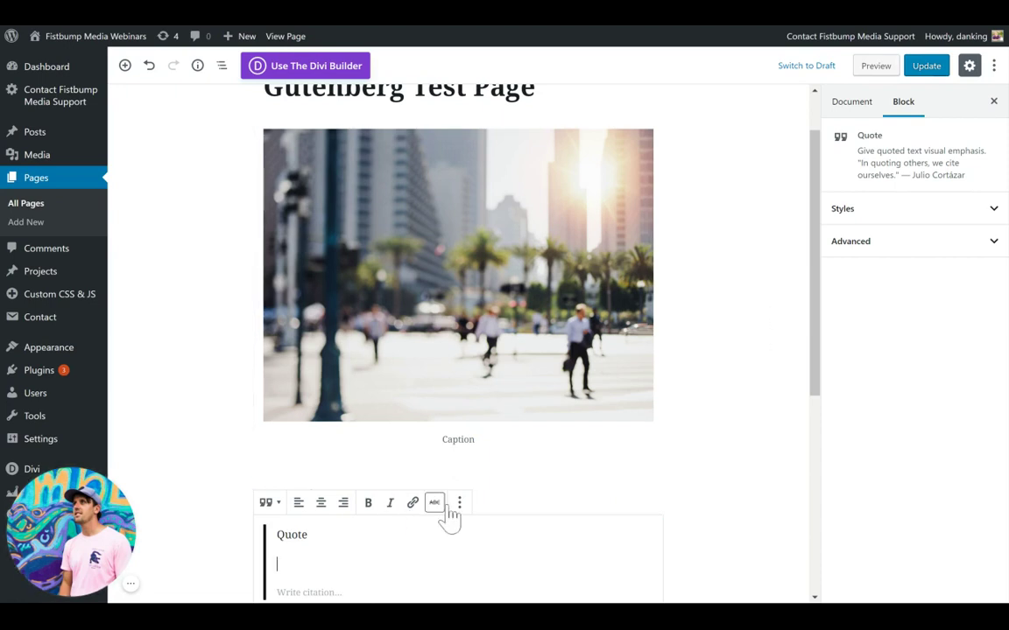
{"action": "left_click", "coordinate": [970, 68]}
{"action": "left_click", "coordinate": [971, 71]}
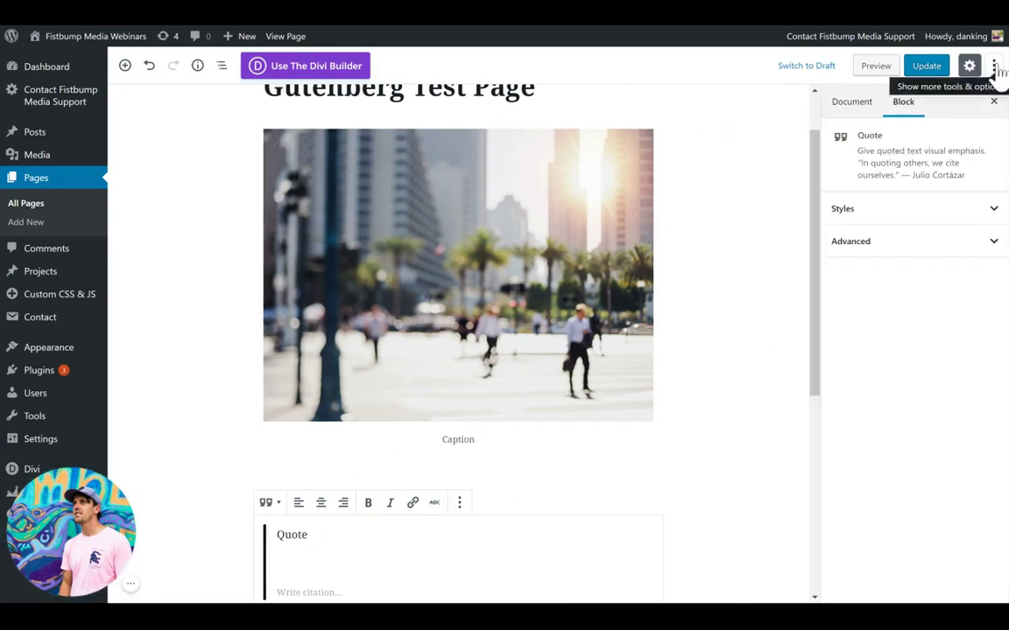
Step: Turn on the Top Toolbar view for the block tools and turn it off again
{"action": "left_click", "coordinate": [994, 71]}
{"action": "left_click", "coordinate": [916, 137]}
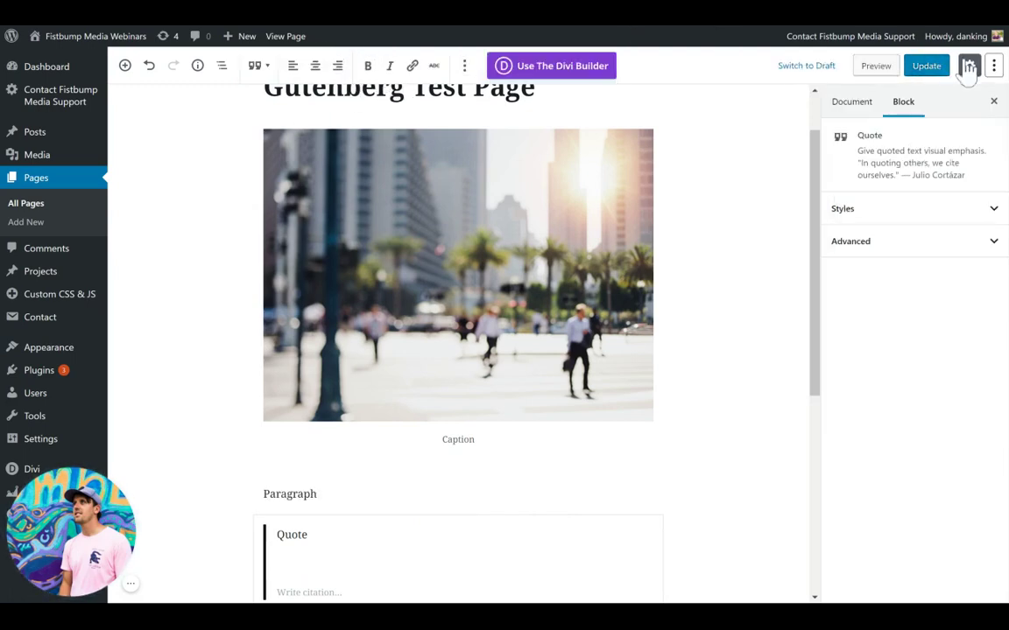
{"action": "left_click", "coordinate": [994, 67]}
{"action": "left_click", "coordinate": [933, 125]}
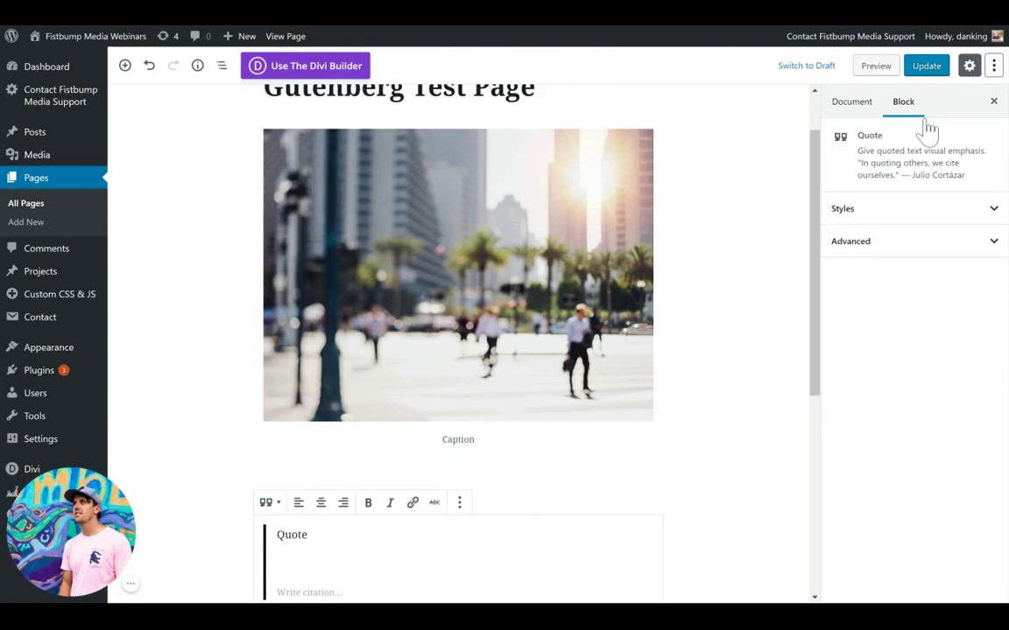
Step: Try Spotlight Mode by selecting the Image block and the Quote block in it, and switch the mode off again
{"action": "left_click", "coordinate": [995, 70]}
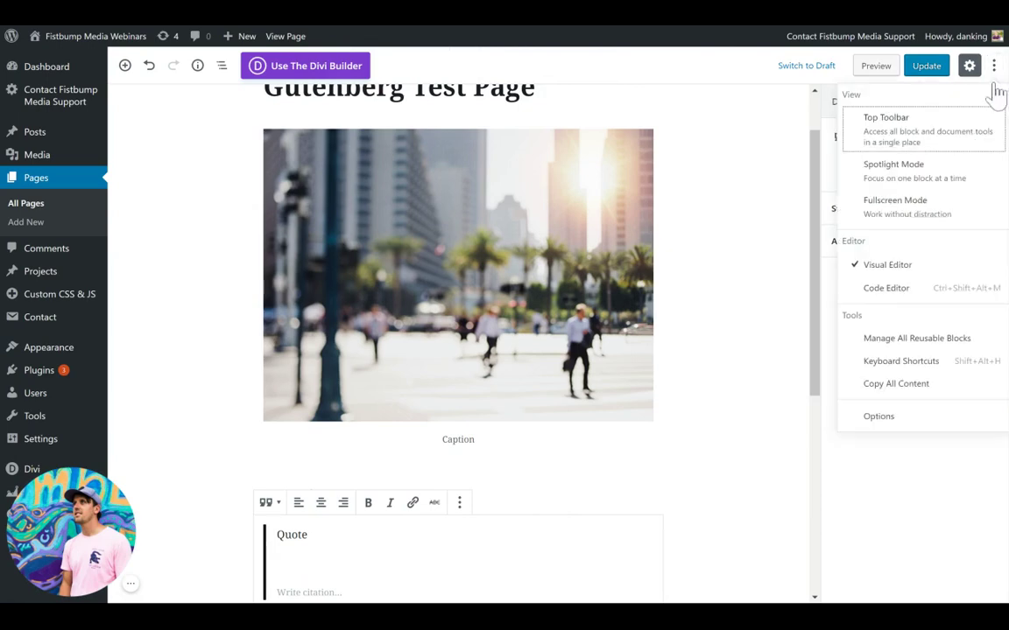
{"action": "left_click", "coordinate": [904, 172]}
{"action": "left_click", "coordinate": [416, 271]}
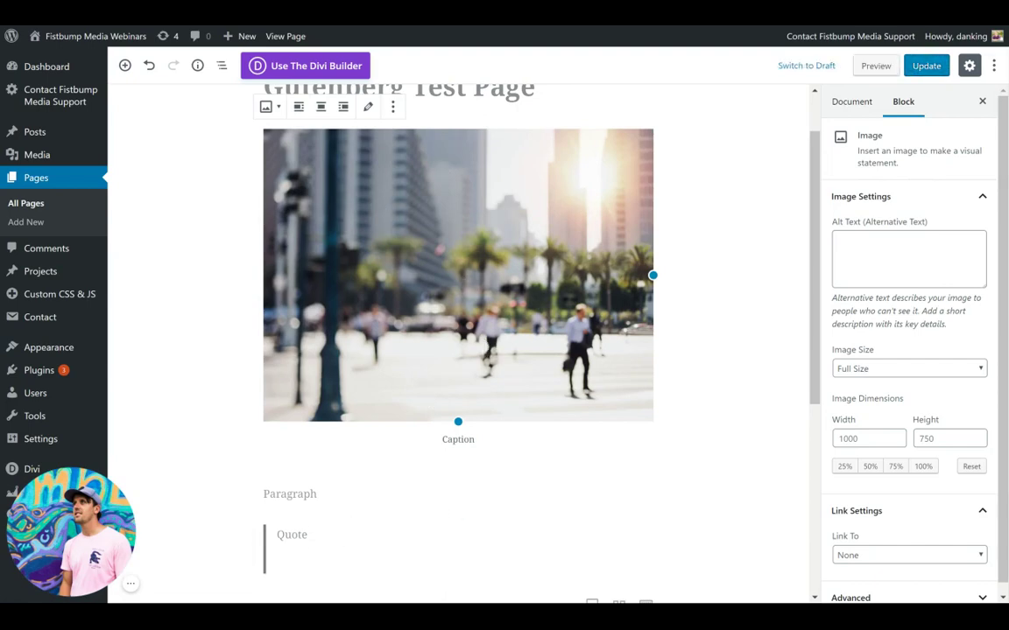
{"action": "left_click", "coordinate": [352, 557]}
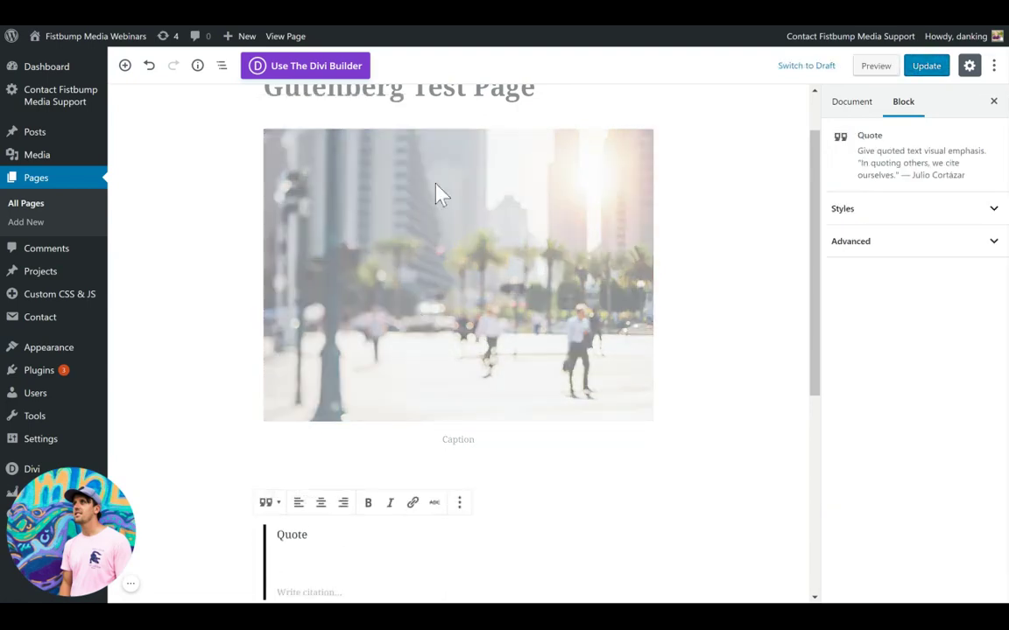
{"action": "left_click", "coordinate": [994, 66]}
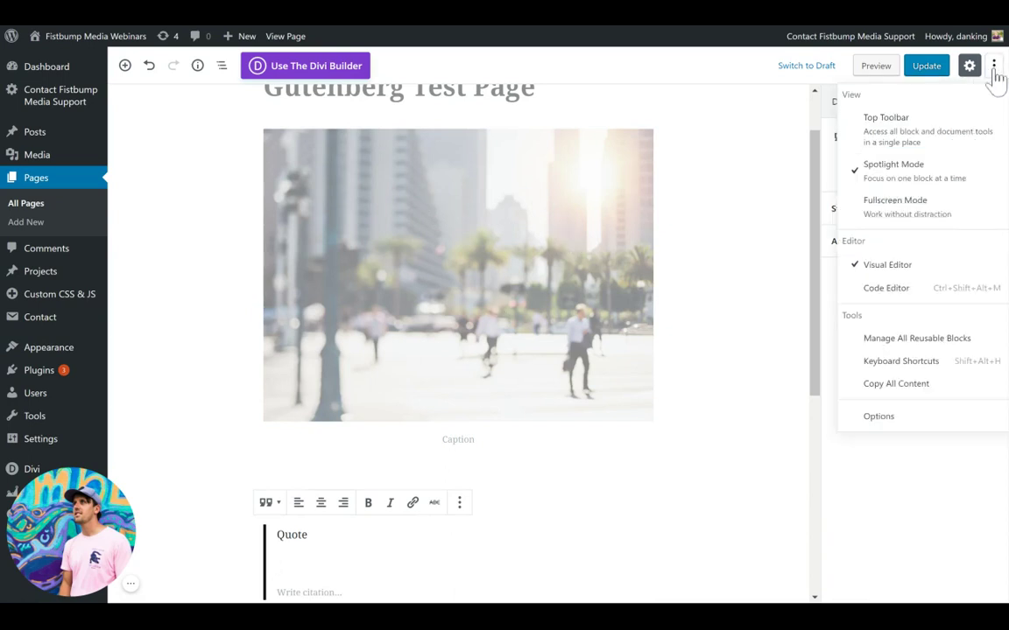
{"action": "left_click", "coordinate": [910, 183]}
Step: Enter Fullscreen Mode and exit back to the normal editor view
{"action": "left_click", "coordinate": [994, 66]}
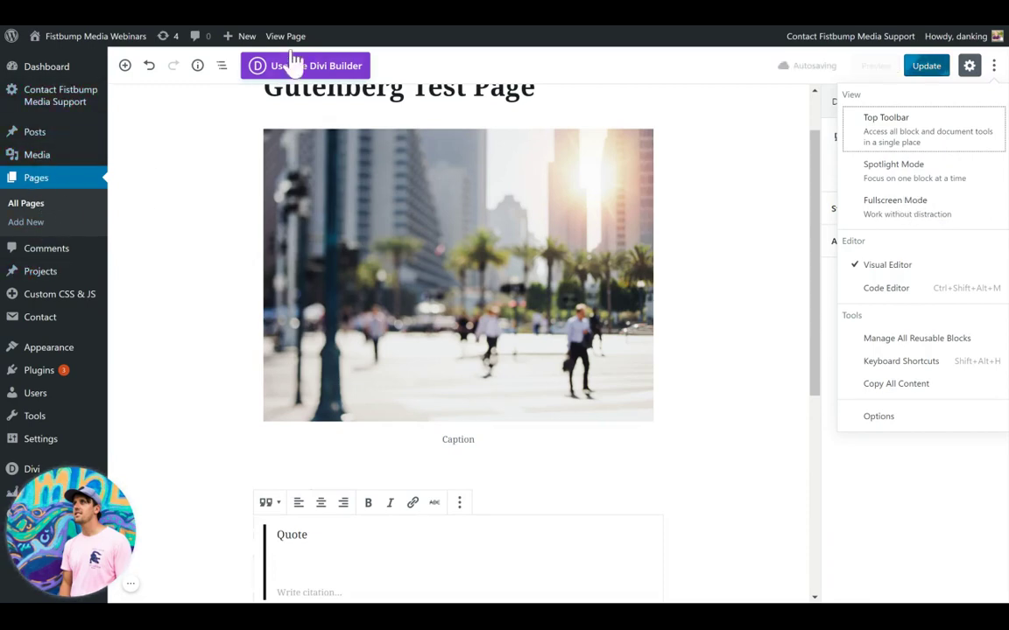
{"action": "left_click", "coordinate": [912, 219]}
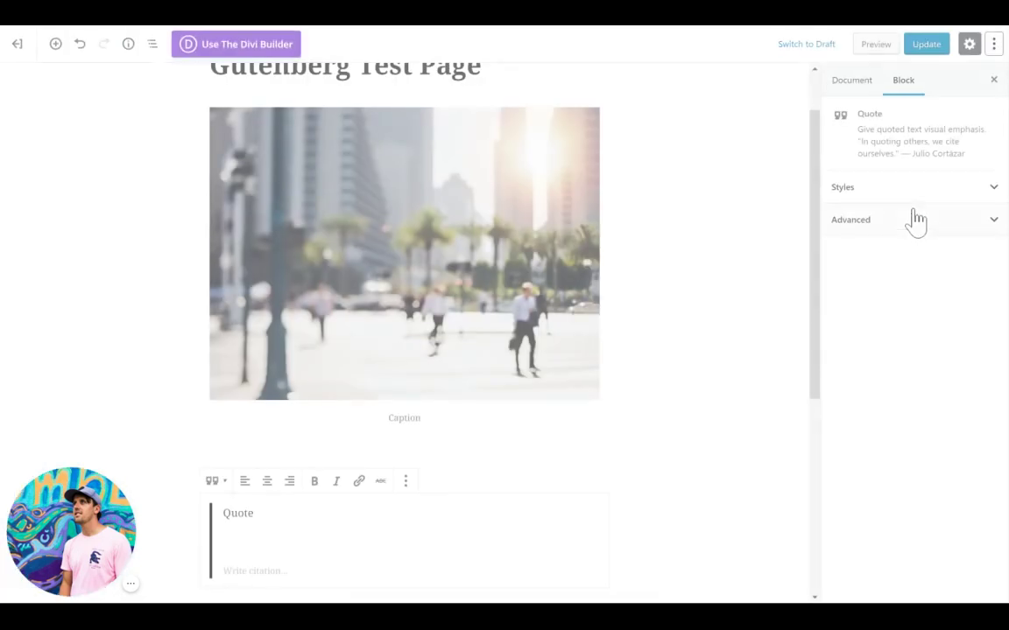
{"action": "left_click", "coordinate": [997, 45]}
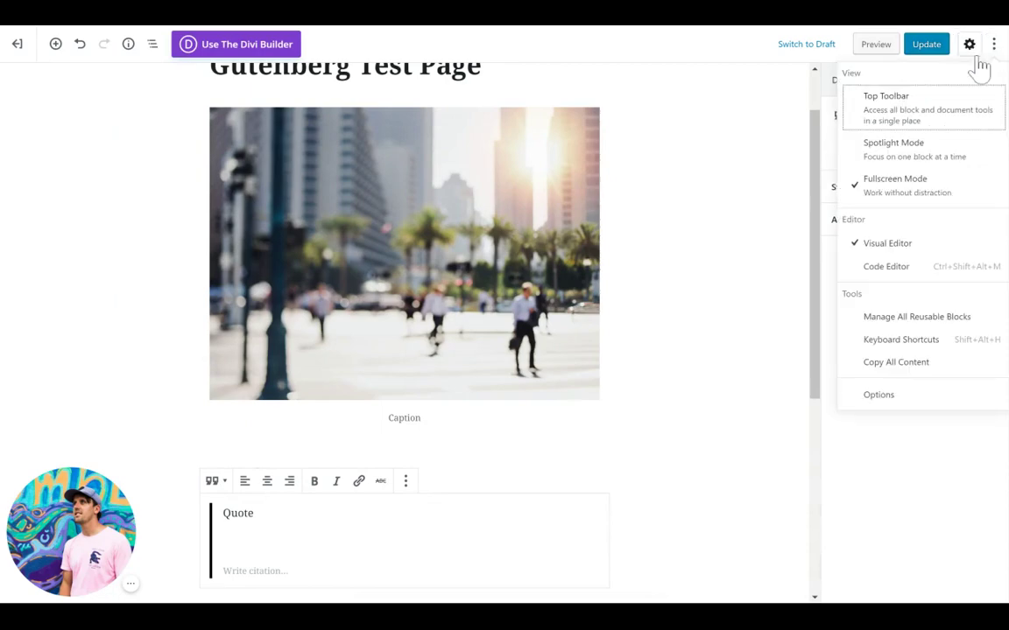
{"action": "left_click", "coordinate": [928, 182]}
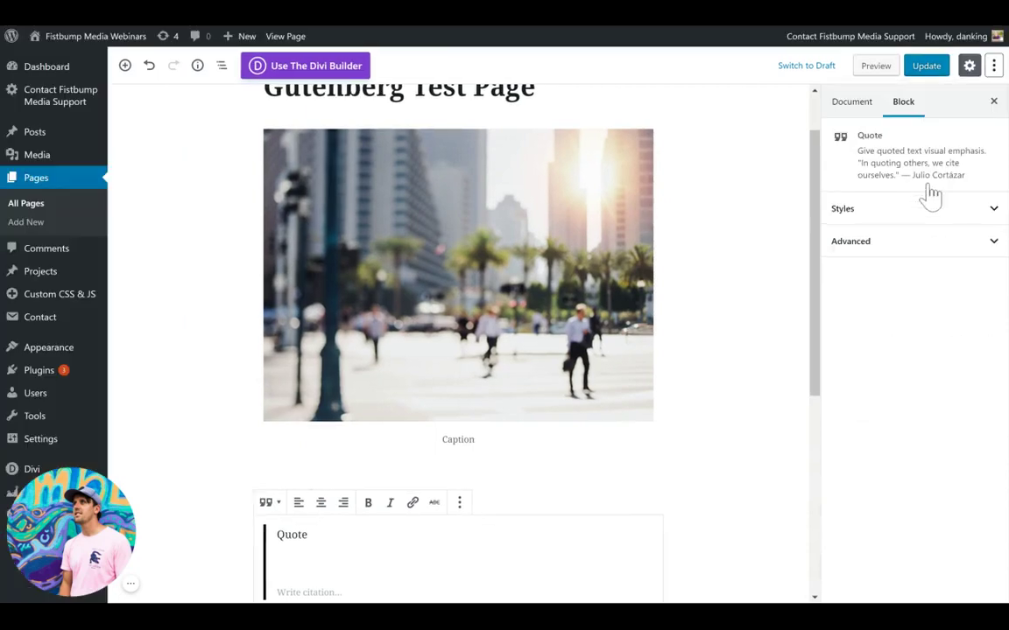
Step: View the page's markup in the Code Editor and return to the Visual Editor
{"action": "left_click", "coordinate": [994, 66]}
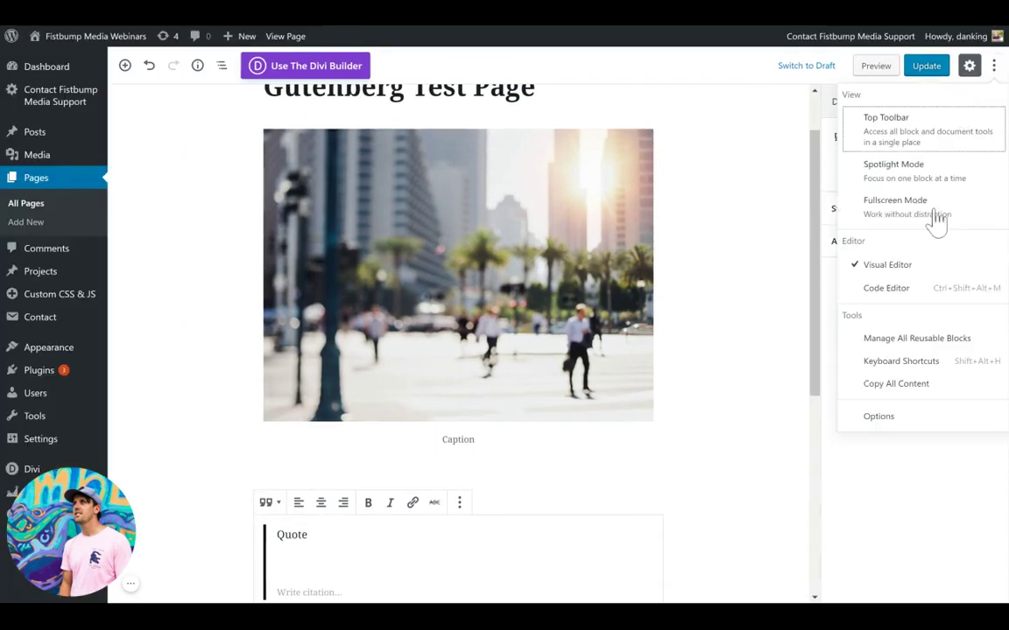
{"action": "left_click", "coordinate": [893, 287]}
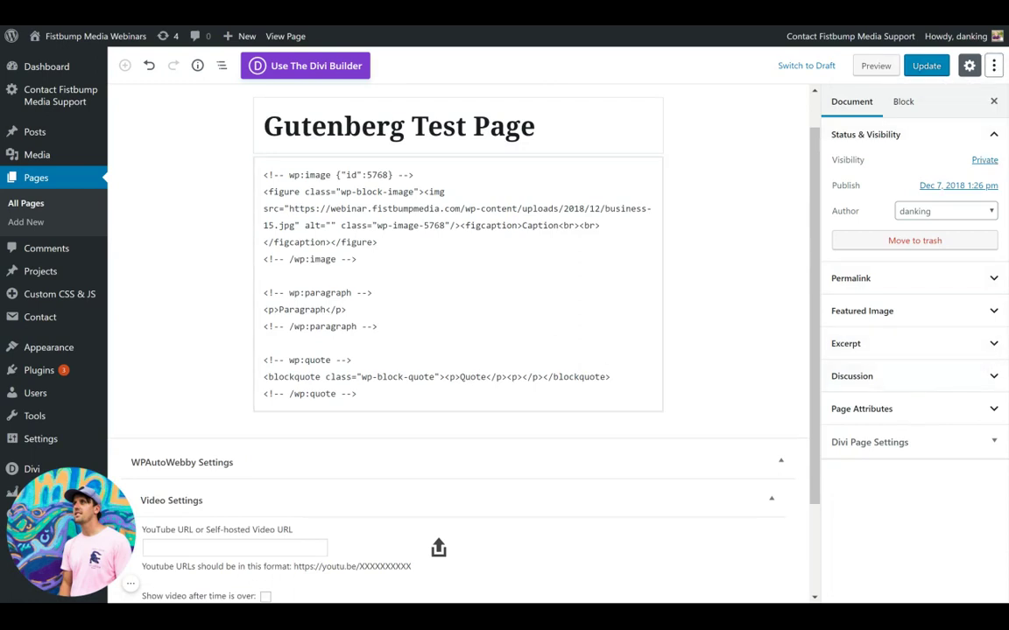
{"action": "left_click", "coordinate": [995, 66]}
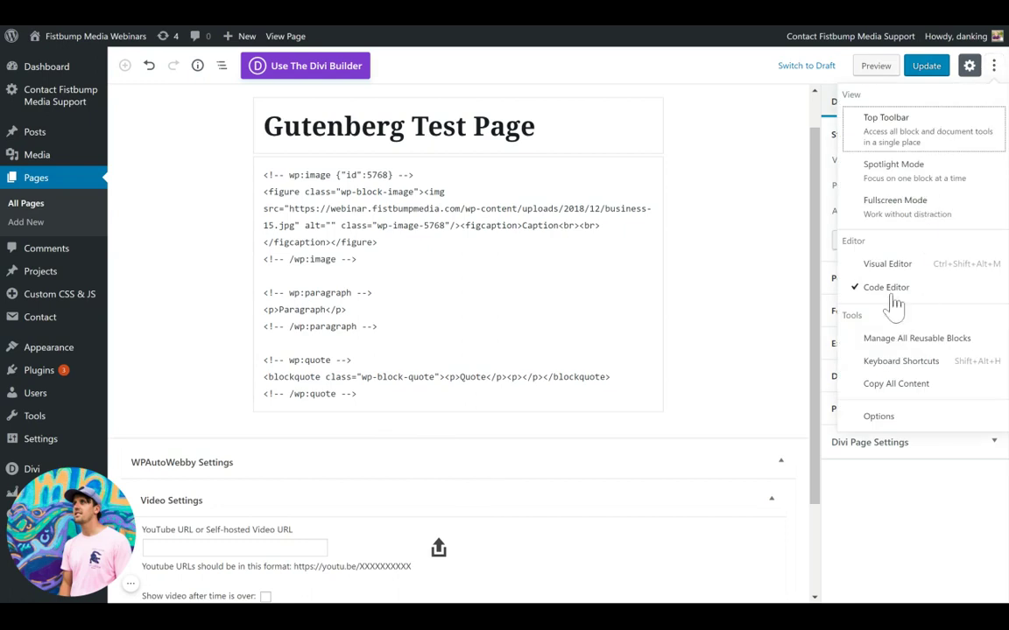
{"action": "left_click", "coordinate": [887, 263]}
Step: View the editor's tools and the Quote block's own options, leaving them without choosing anything
{"action": "left_click", "coordinate": [995, 66]}
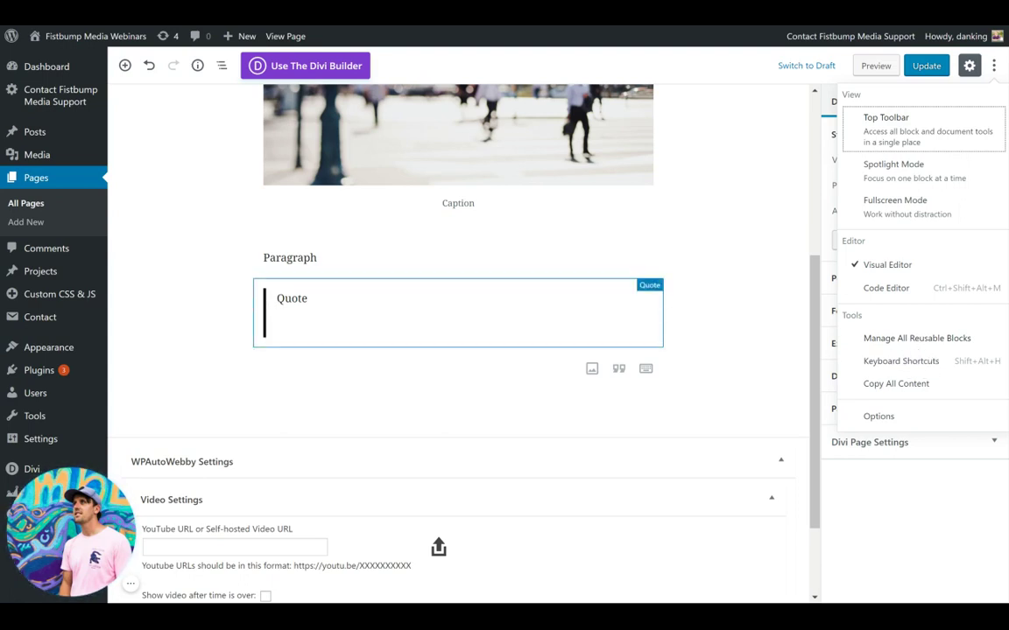
{"action": "left_click", "coordinate": [289, 324]}
{"action": "left_click", "coordinate": [459, 267]}
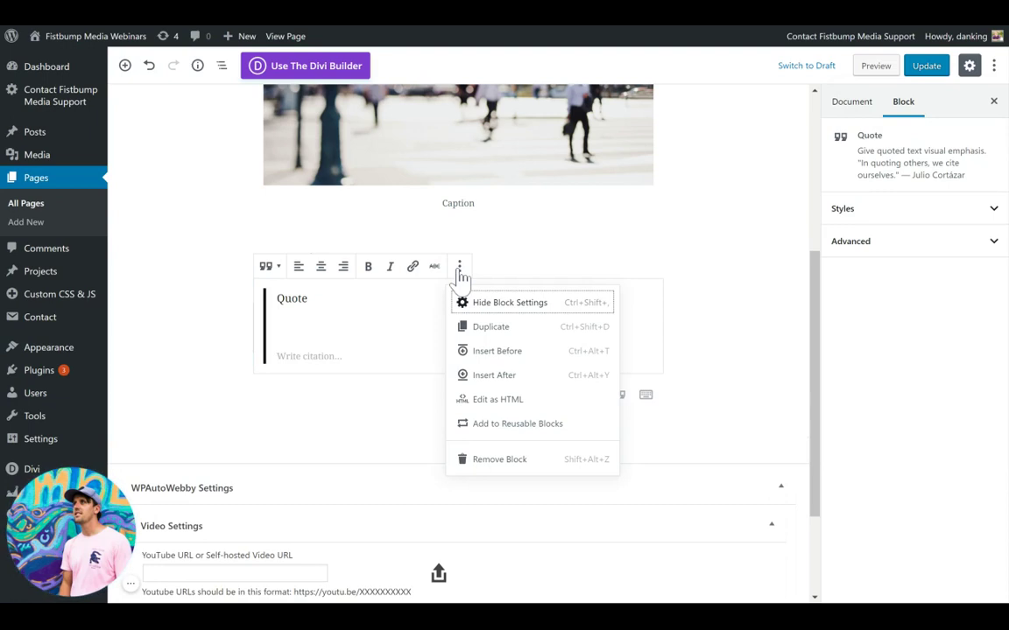
{"action": "left_click", "coordinate": [765, 323]}
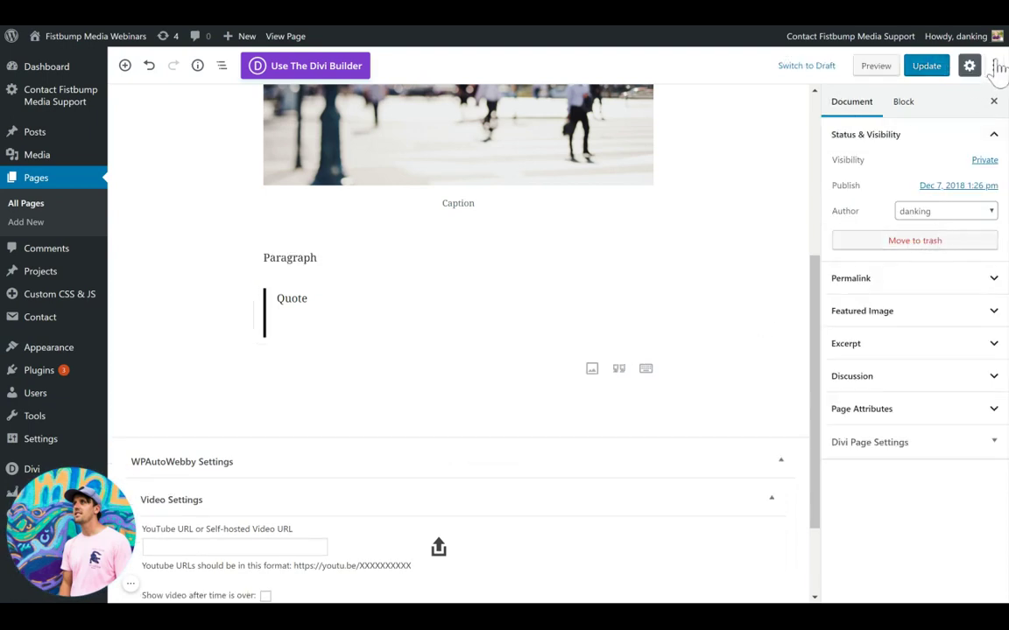
Step: View the editor's list of keyboard shortcuts, including the shortcut that displays the help, and close the list
{"action": "scroll", "coordinate": [513, 263], "scroll_direction": "up", "scroll_amount": 3}
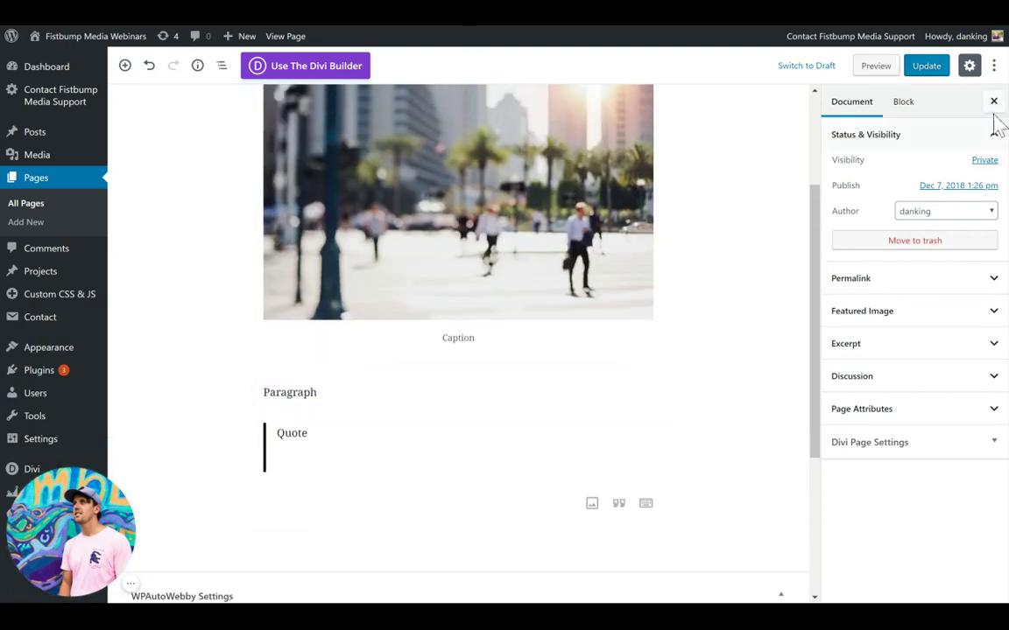
{"action": "left_click", "coordinate": [994, 66]}
{"action": "left_click", "coordinate": [890, 365]}
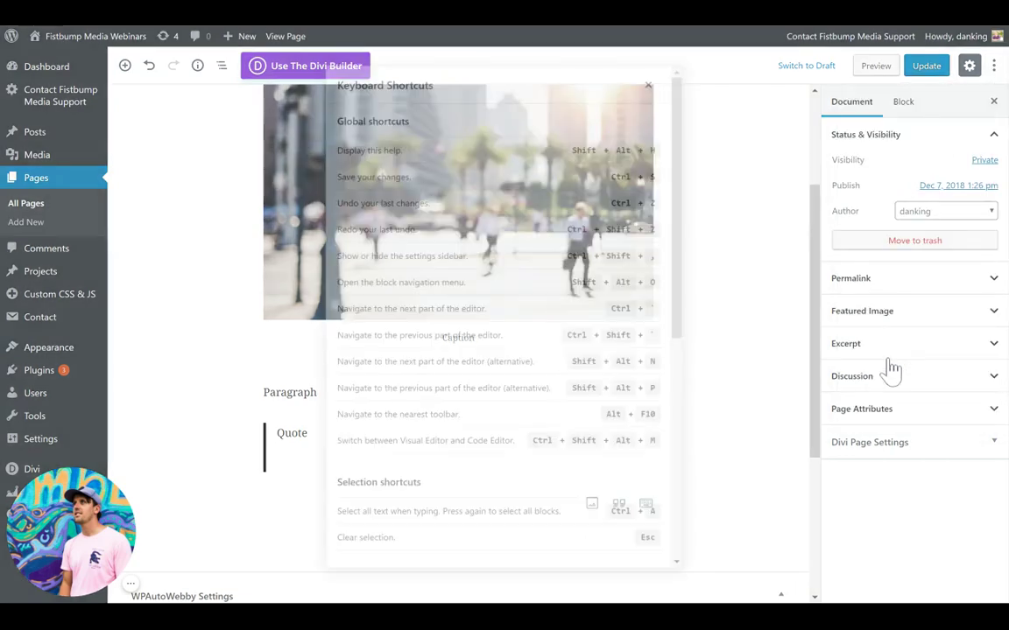
{"action": "scroll", "coordinate": [523, 244], "scroll_direction": "down", "scroll_amount": 3}
{"action": "scroll", "coordinate": [525, 244], "scroll_direction": "down", "scroll_amount": 2}
{"action": "scroll", "coordinate": [525, 244], "scroll_direction": "up", "scroll_amount": 6}
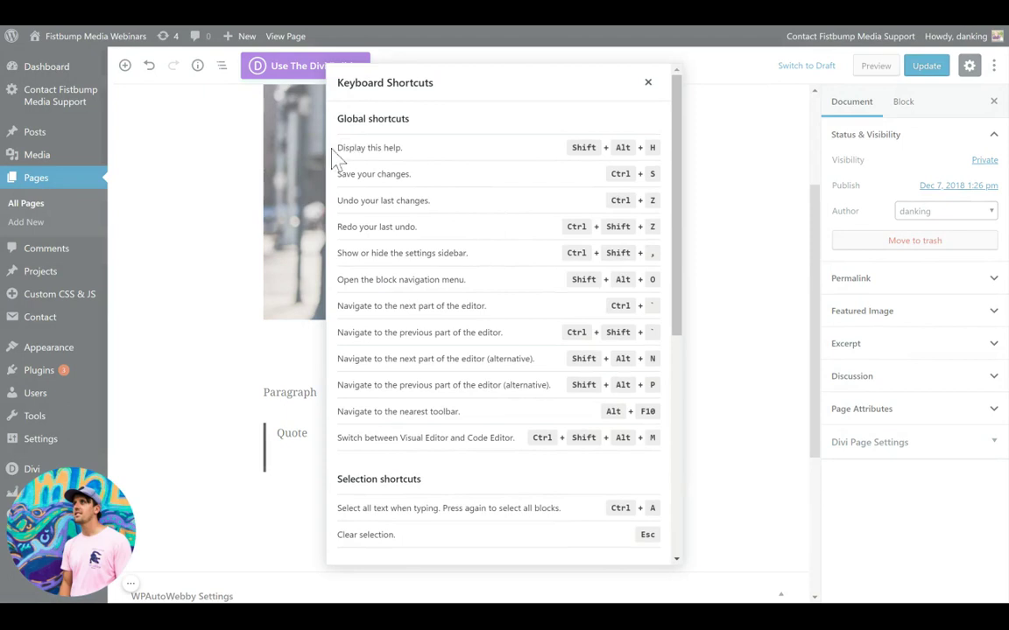
{"action": "left_click_drag", "start_coordinate": [338, 149], "coordinate": [403, 148]}
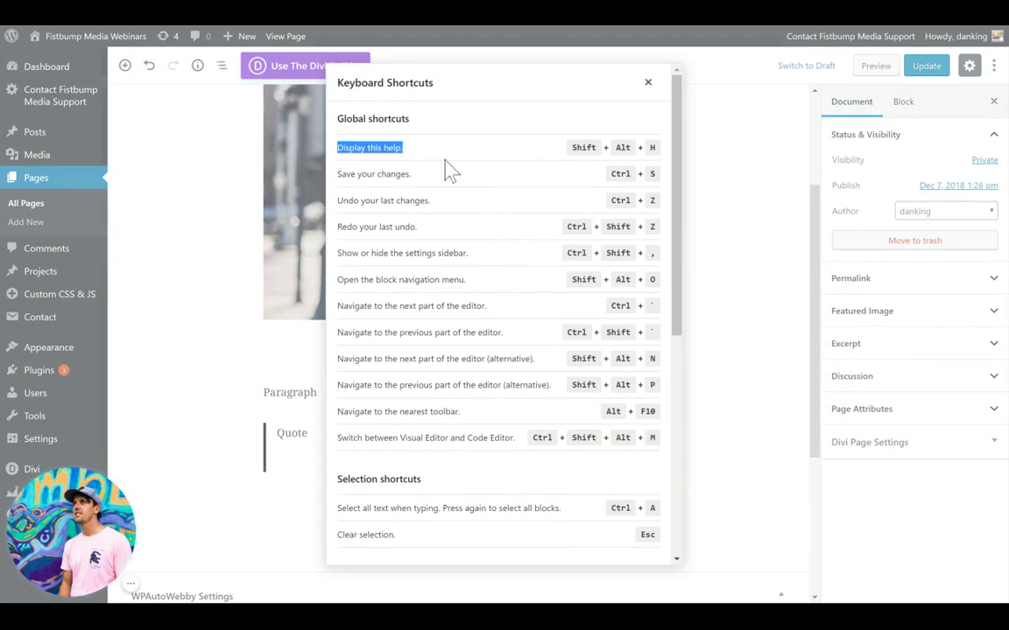
{"action": "left_click", "coordinate": [369, 147]}
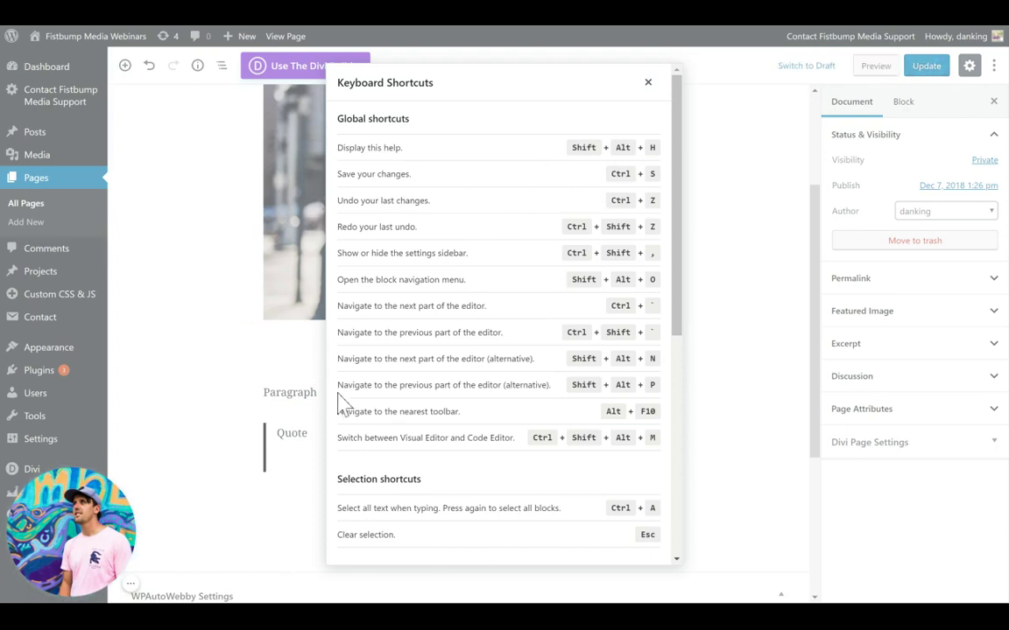
{"action": "left_click", "coordinate": [734, 348]}
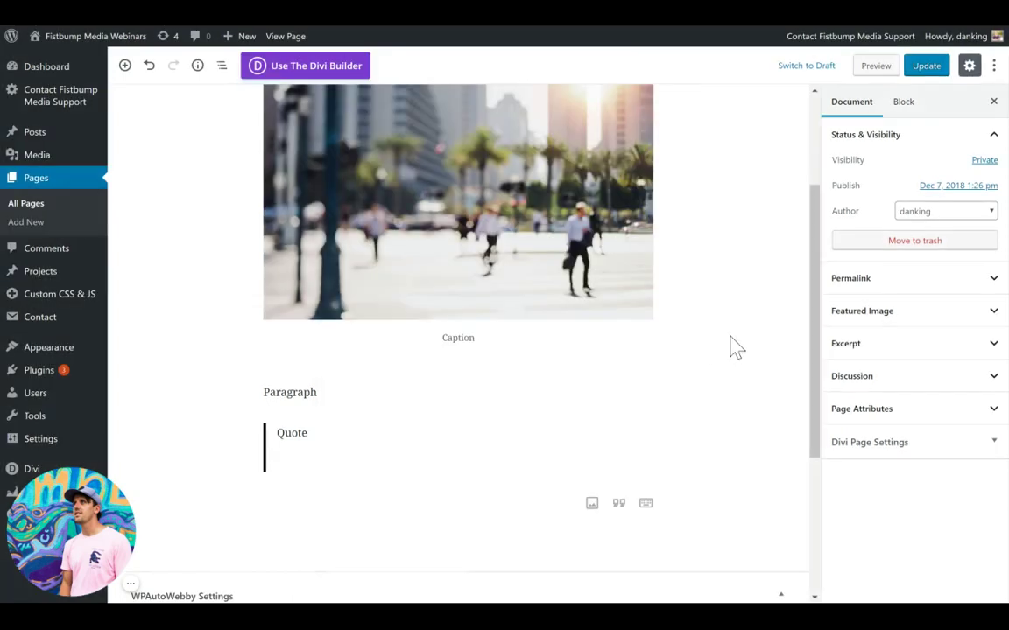
Step: Copy all of the page's content with the editor's Copy All Content tool
{"action": "left_click", "coordinate": [994, 68]}
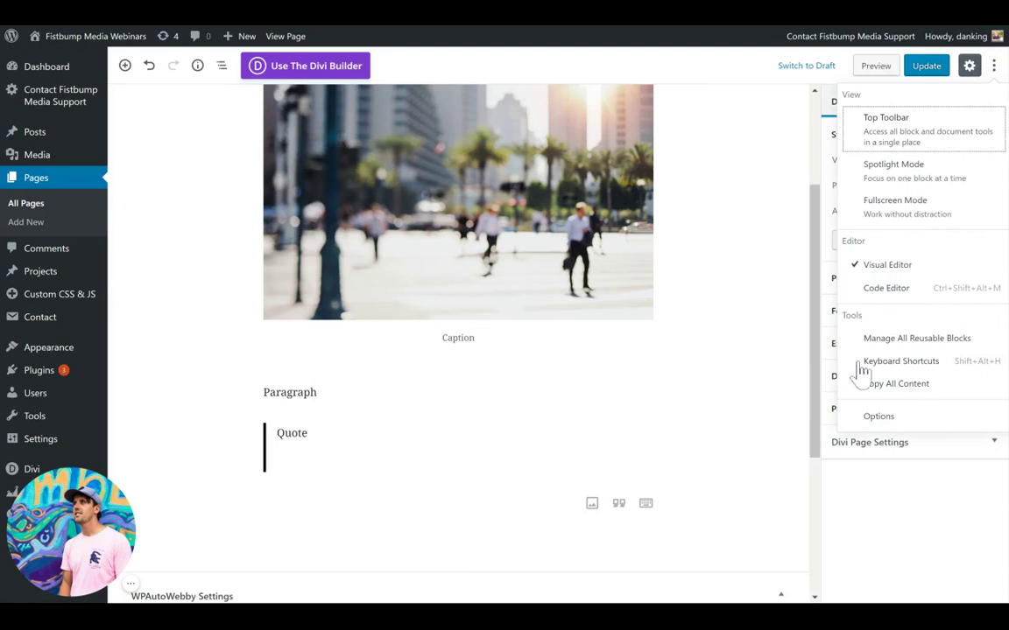
{"action": "left_click", "coordinate": [911, 385]}
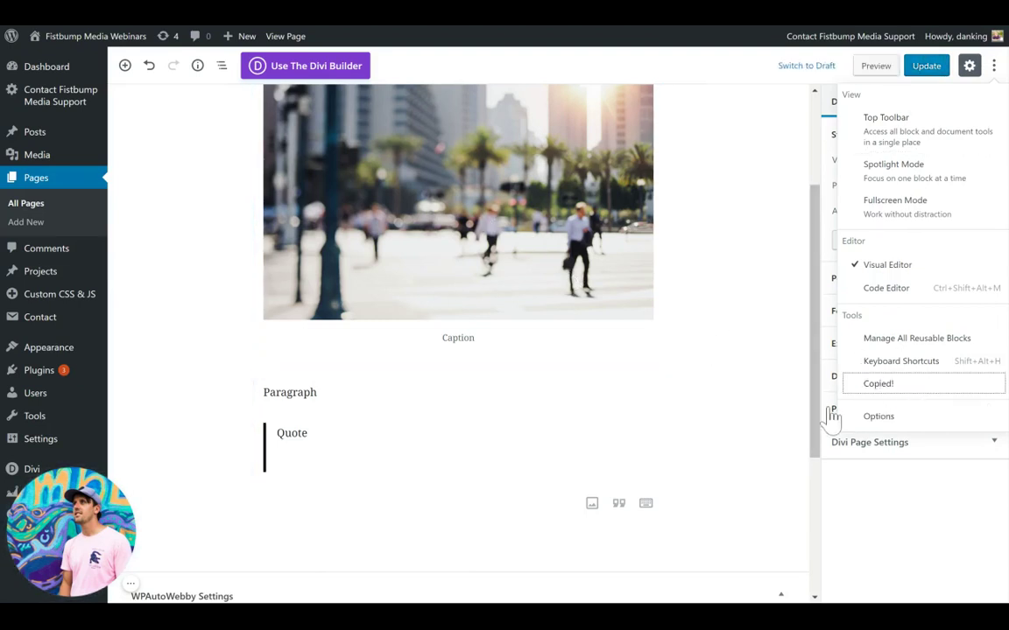
{"action": "left_click", "coordinate": [750, 208]}
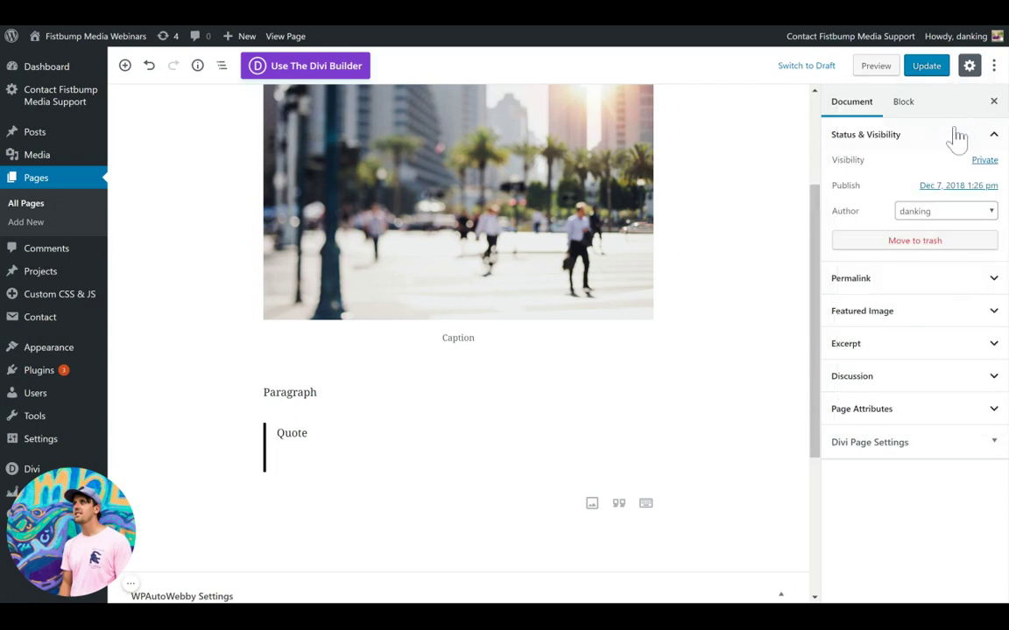
Step: Open the page's permalink slug for editing from the title, clear it, and leave the field without saving
{"action": "scroll", "coordinate": [669, 331], "scroll_direction": "up", "scroll_amount": 3}
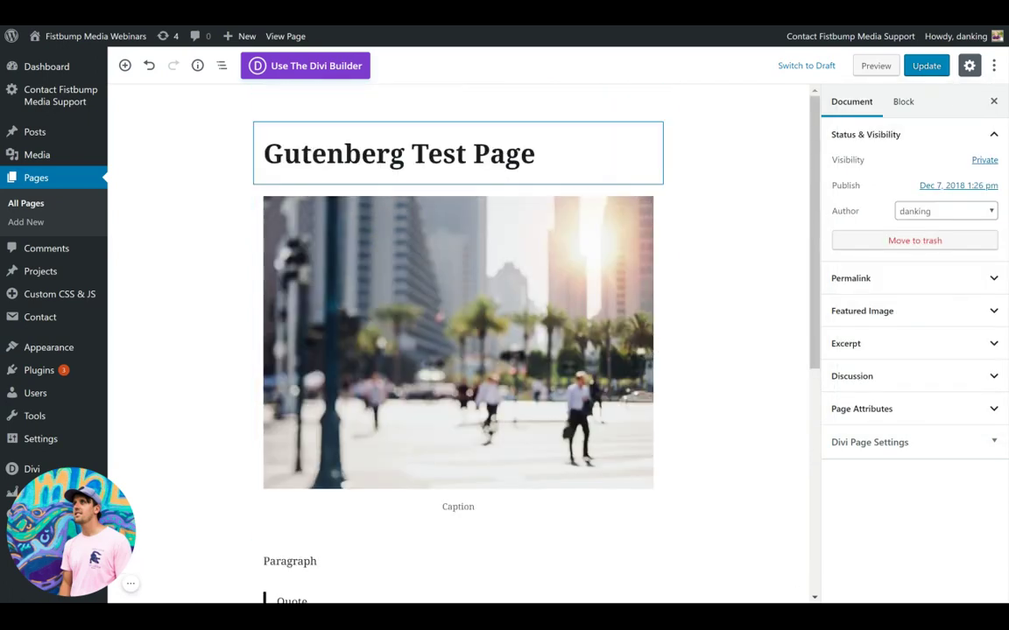
{"action": "left_click", "coordinate": [457, 154]}
{"action": "left_click", "coordinate": [538, 154]}
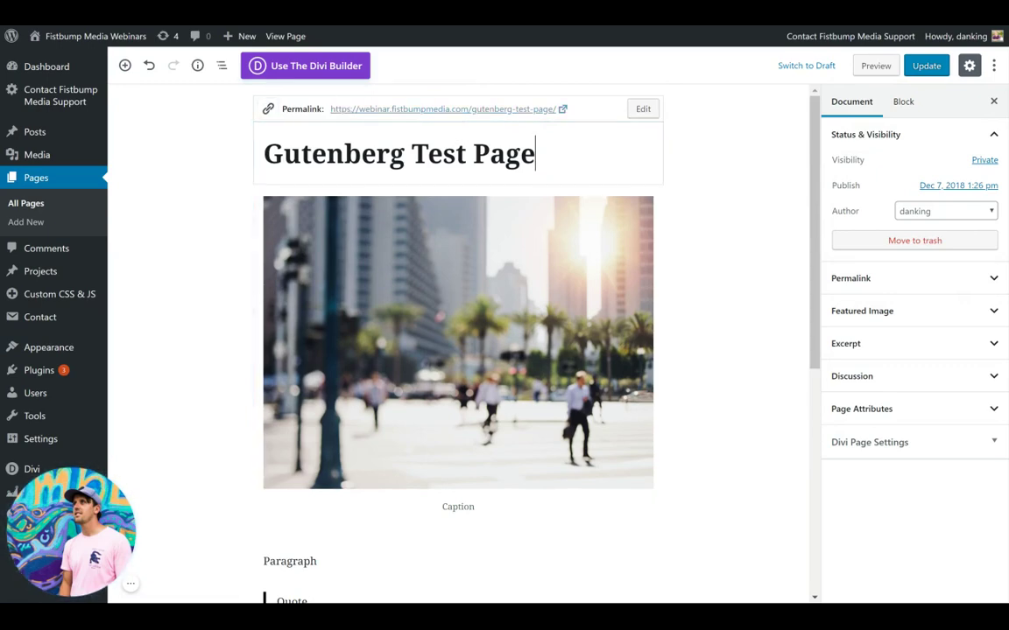
{"action": "left_click", "coordinate": [643, 109]}
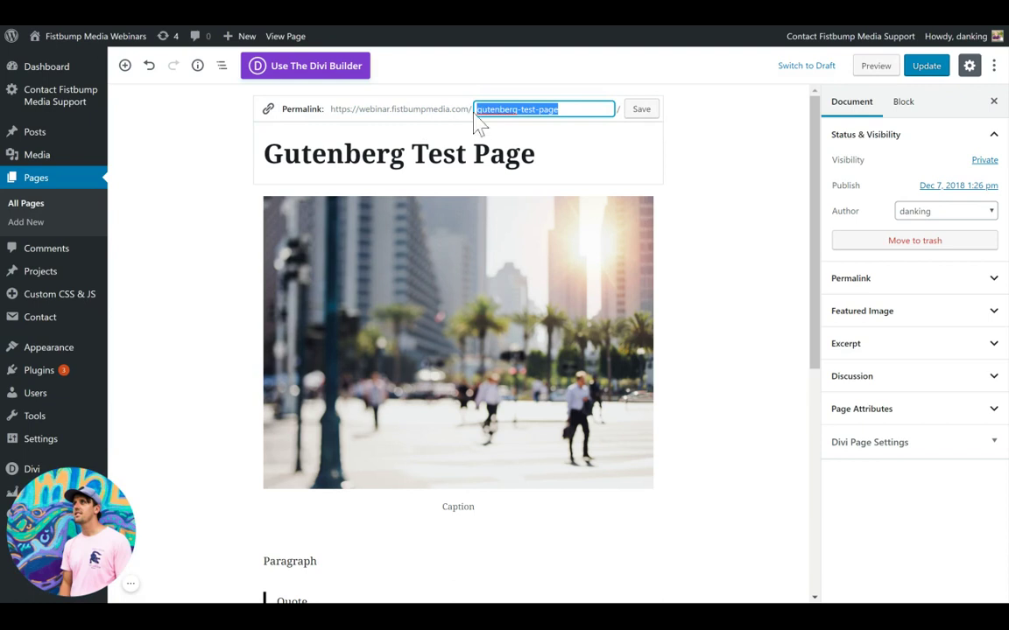
{"action": "type", "text": "Home"}
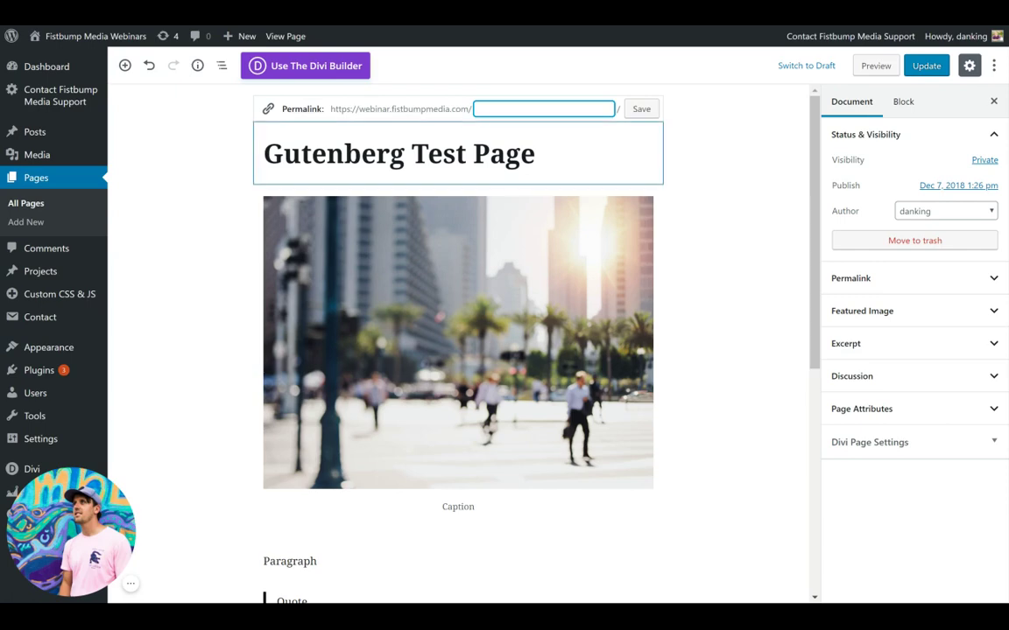
{"action": "left_click", "coordinate": [578, 154]}
{"action": "left_click", "coordinate": [545, 109]}
{"action": "left_click", "coordinate": [210, 145]}
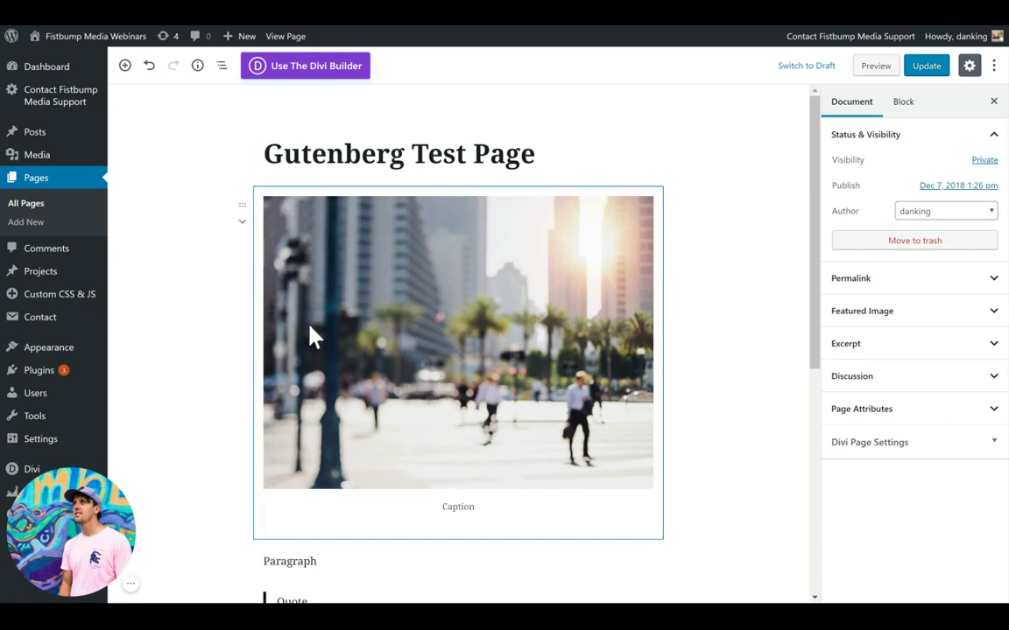
{"action": "left_click", "coordinate": [569, 168]}
{"action": "left_click", "coordinate": [746, 254]}
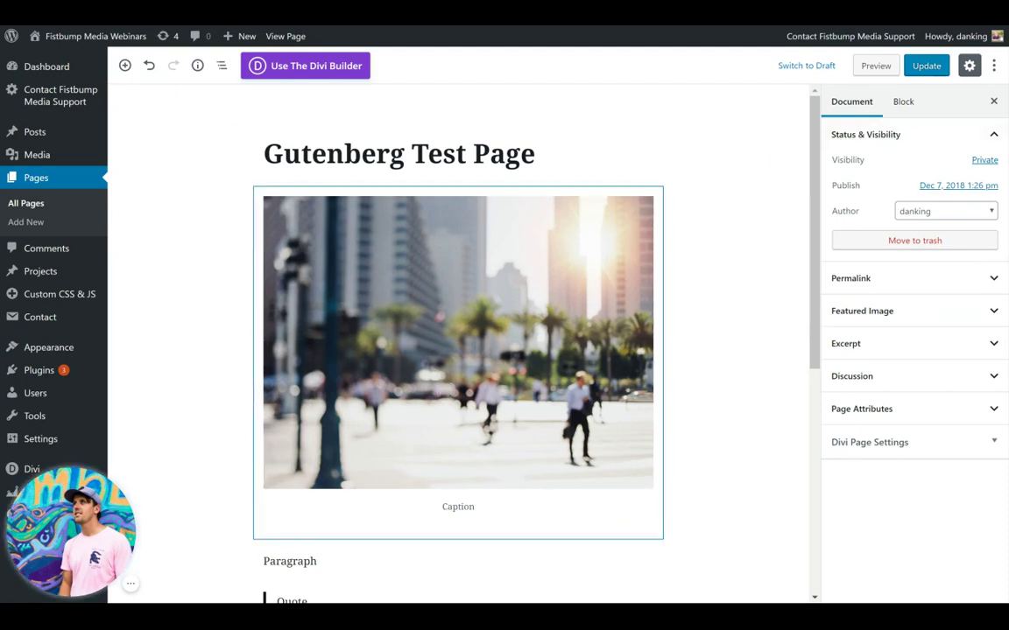
Step: Select the Quote block, open the block list for the empty block below it, and look through the Most Used blocks and categories
{"action": "left_click", "coordinate": [533, 428]}
{"action": "scroll", "coordinate": [613, 486], "scroll_direction": "down", "scroll_amount": 1}
{"action": "scroll", "coordinate": [557, 486], "scroll_direction": "down", "scroll_amount": 3}
{"action": "left_click", "coordinate": [317, 429]}
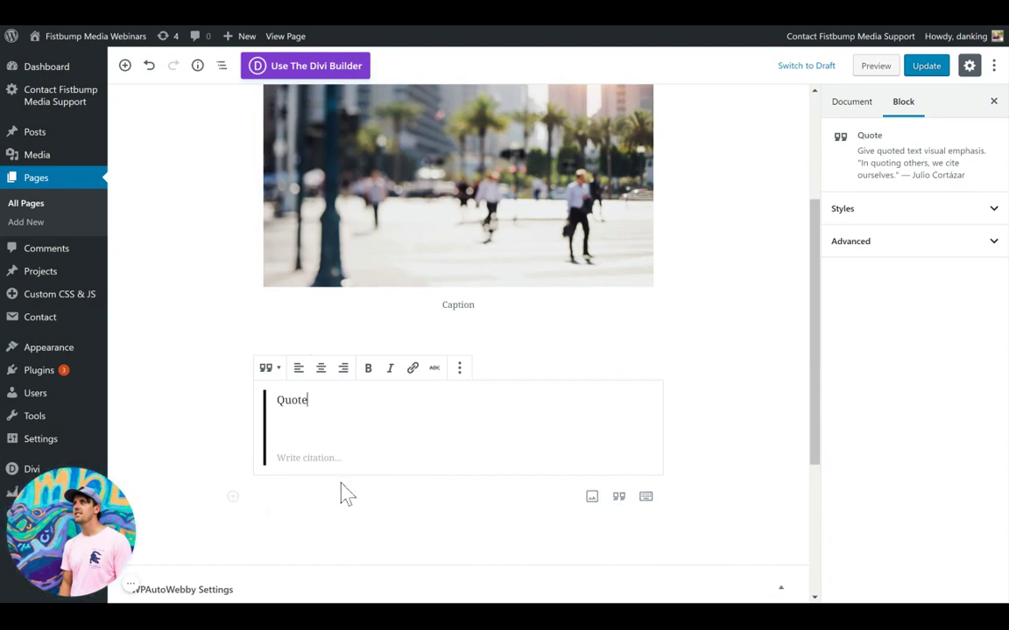
{"action": "left_click", "coordinate": [233, 497]}
{"action": "scroll", "coordinate": [349, 396], "scroll_direction": "down", "scroll_amount": 3}
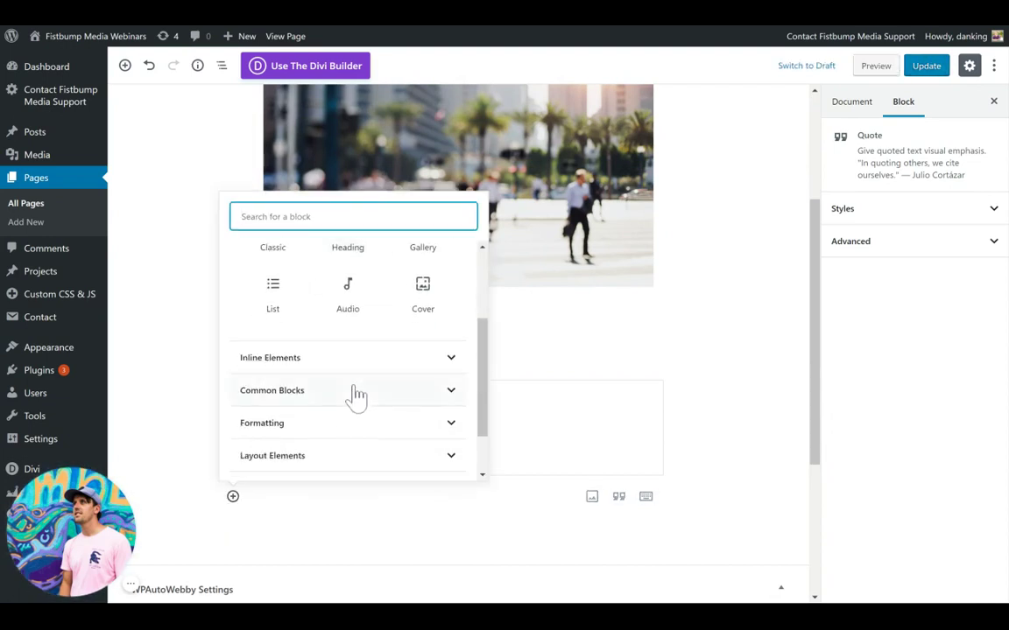
{"action": "scroll", "coordinate": [354, 396], "scroll_direction": "up", "scroll_amount": 3}
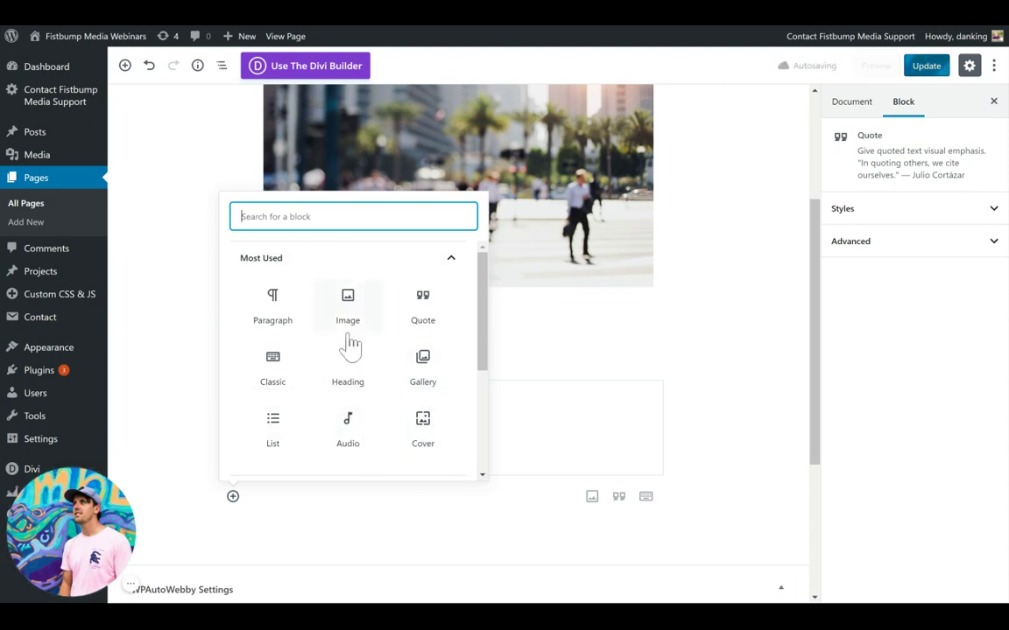
{"action": "scroll", "coordinate": [355, 351], "scroll_direction": "down", "scroll_amount": 3}
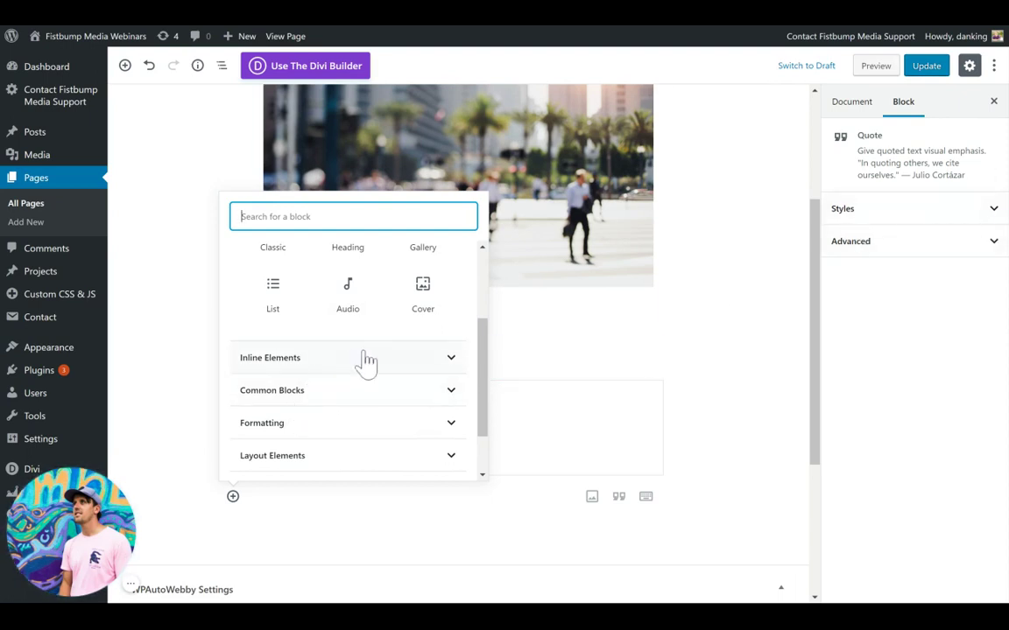
{"action": "scroll", "coordinate": [412, 344], "scroll_direction": "up", "scroll_amount": 3}
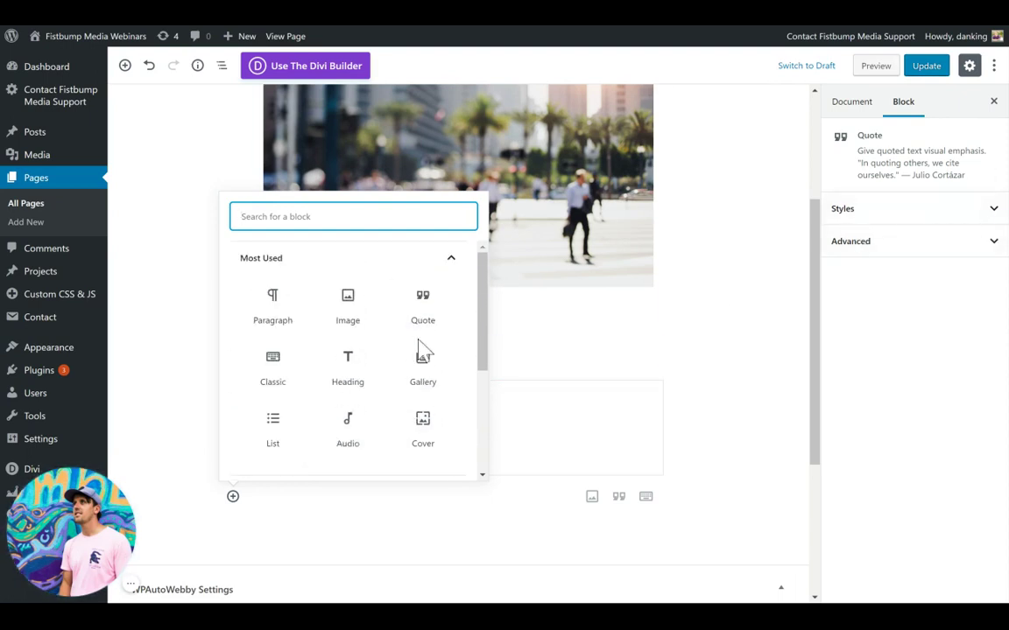
{"action": "scroll", "coordinate": [381, 414], "scroll_direction": "down", "scroll_amount": 2}
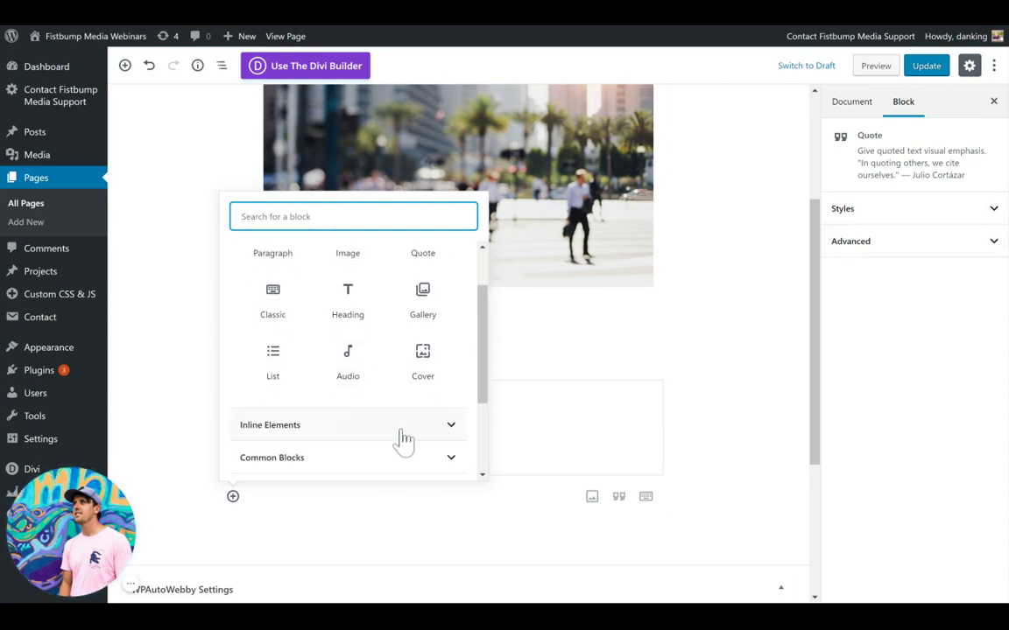
Step: View the blocks in the Inline Elements and Common Blocks categories, collapsing each category again
{"action": "left_click", "coordinate": [402, 426]}
{"action": "scroll", "coordinate": [333, 354], "scroll_direction": "down", "scroll_amount": 1}
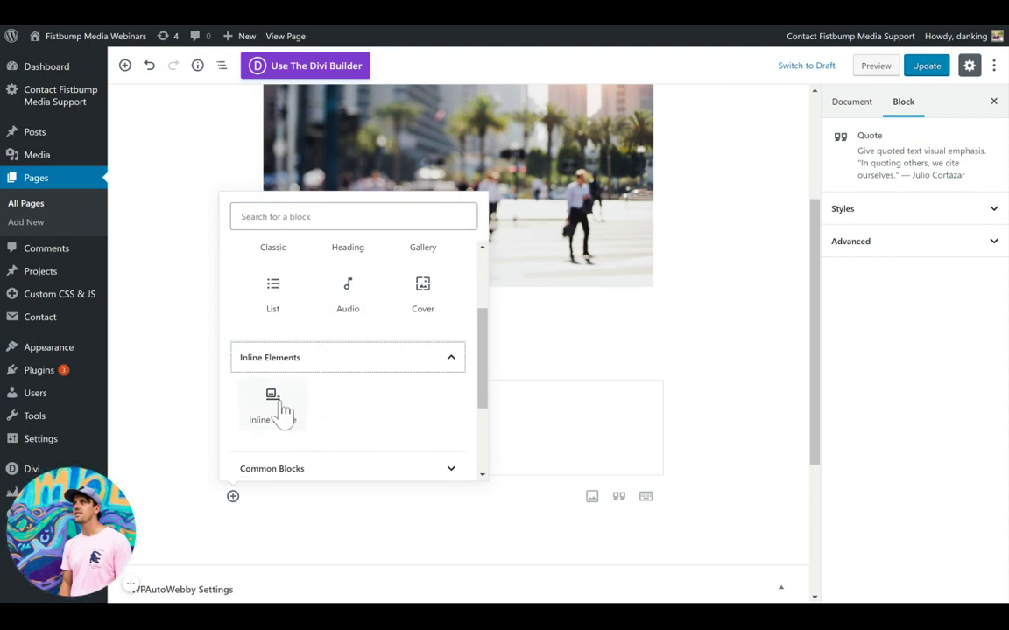
{"action": "left_click", "coordinate": [404, 361]}
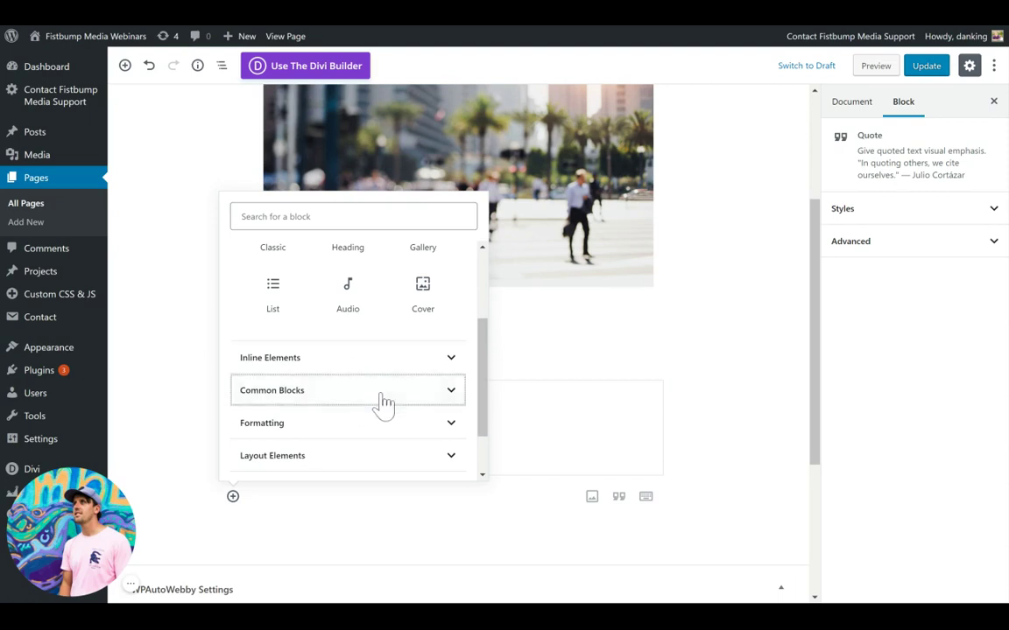
{"action": "left_click", "coordinate": [384, 402]}
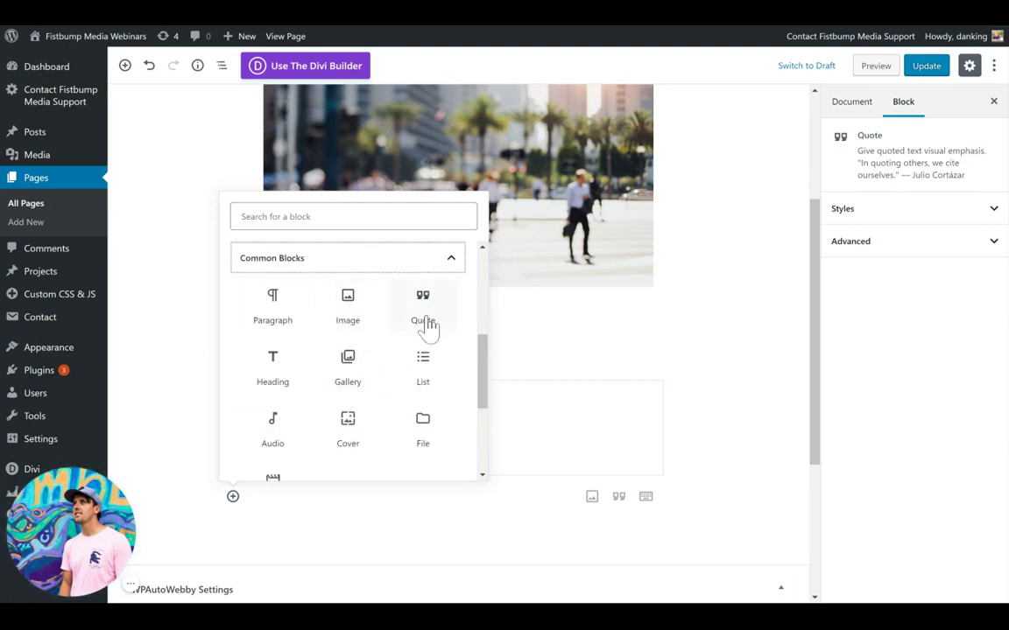
{"action": "left_click", "coordinate": [417, 259]}
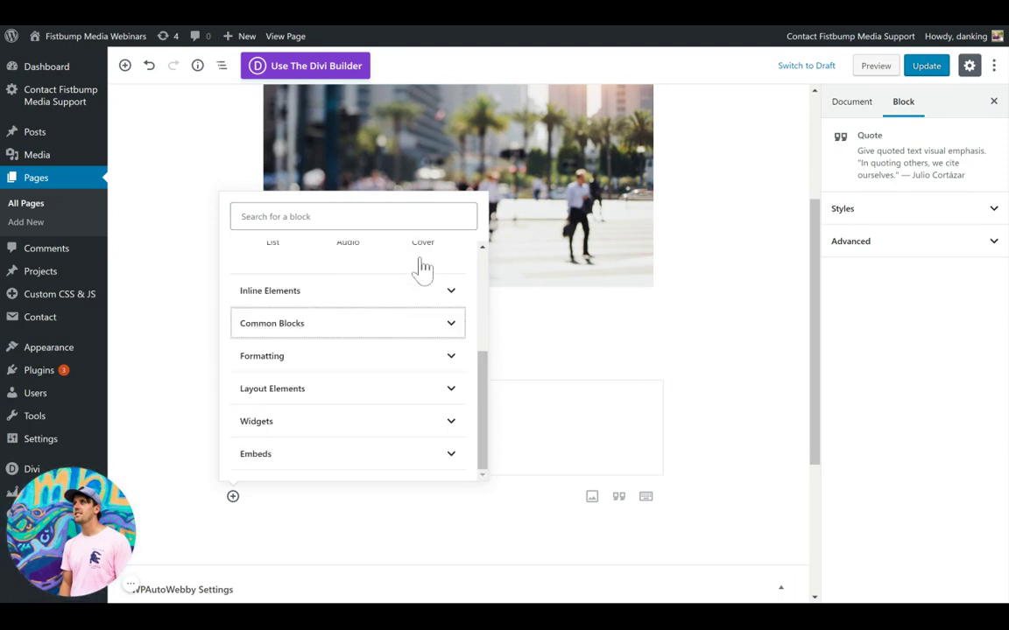
Step: Look through the Formatting category and insert a Classic block below the Quote block
{"action": "left_click", "coordinate": [382, 357]}
{"action": "scroll", "coordinate": [477, 360], "scroll_direction": "down", "scroll_amount": 3}
{"action": "scroll", "coordinate": [450, 466], "scroll_direction": "up", "scroll_amount": 3}
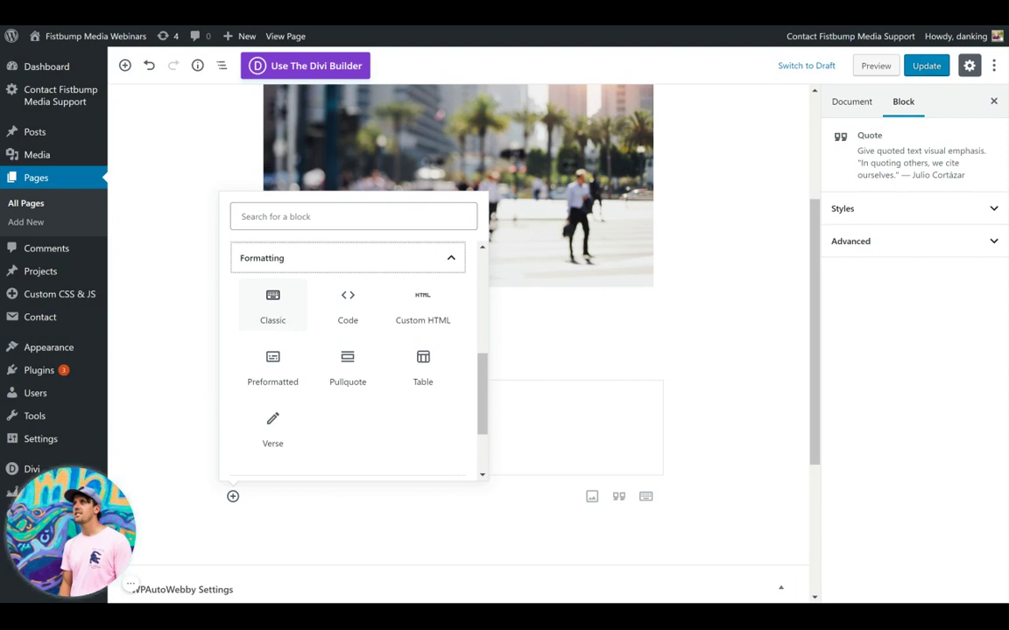
{"action": "left_click", "coordinate": [272, 310]}
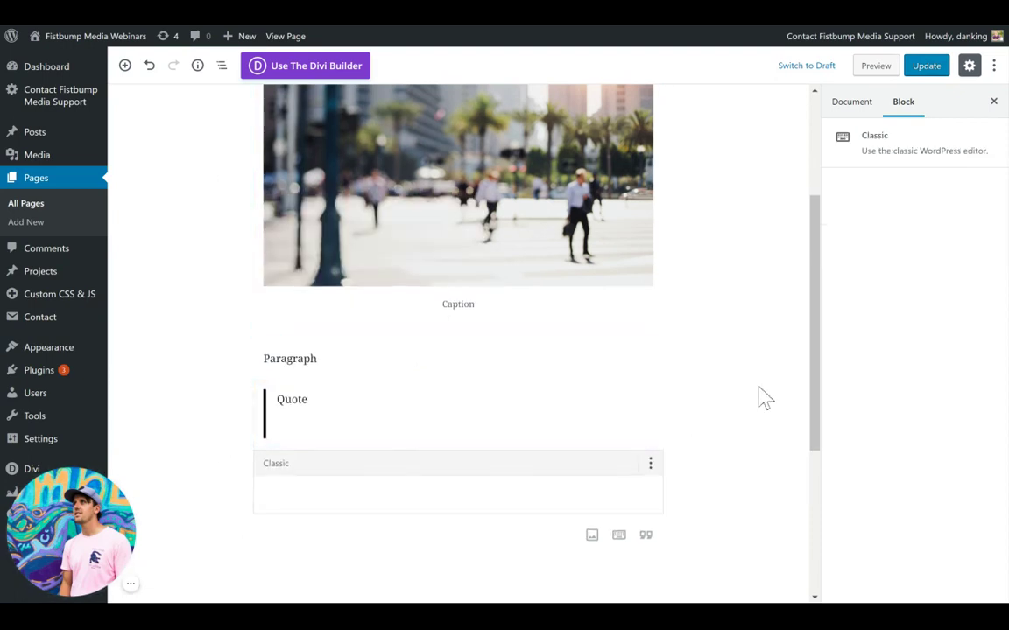
Step: Show the Classic block's editing toolbar and compare it with the Quote block's toolbar by selecting each block
{"action": "scroll", "coordinate": [759, 399], "scroll_direction": "down", "scroll_amount": 3}
{"action": "left_click", "coordinate": [327, 430]}
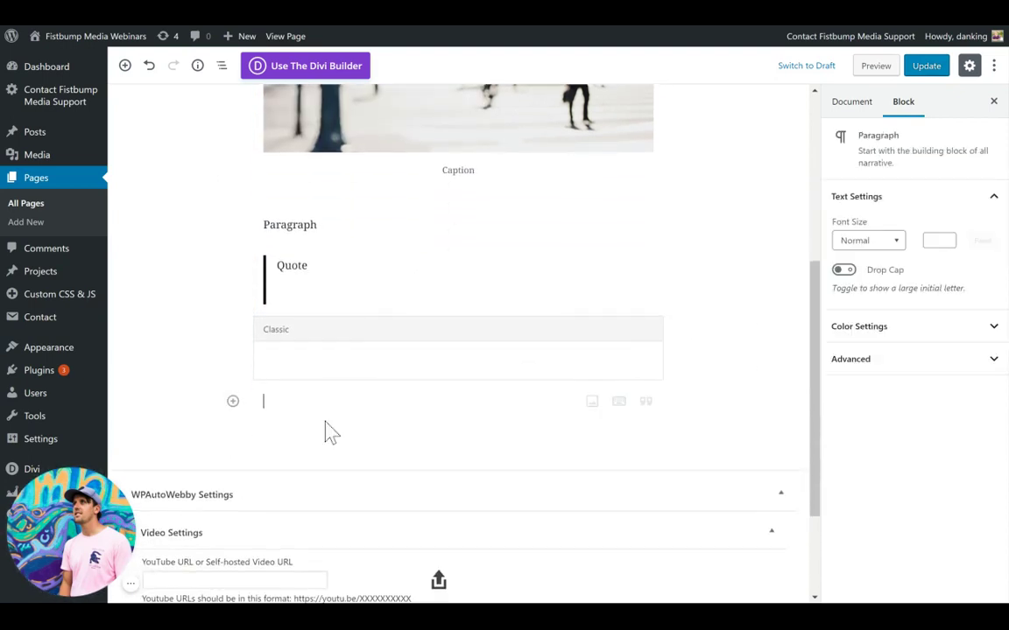
{"action": "left_click", "coordinate": [488, 376]}
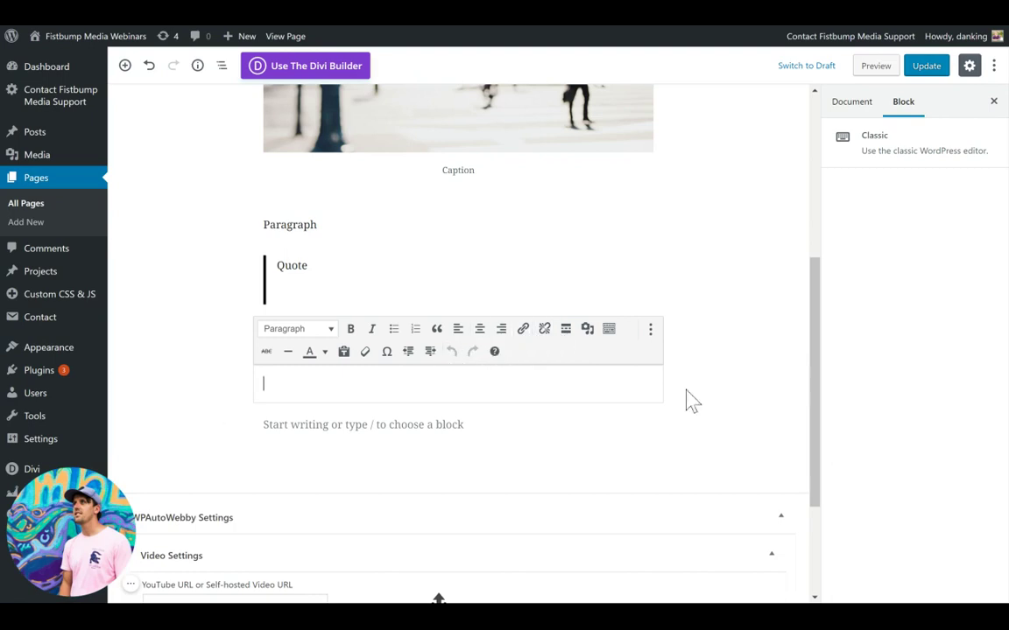
{"action": "left_click", "coordinate": [735, 364]}
{"action": "left_click", "coordinate": [308, 266]}
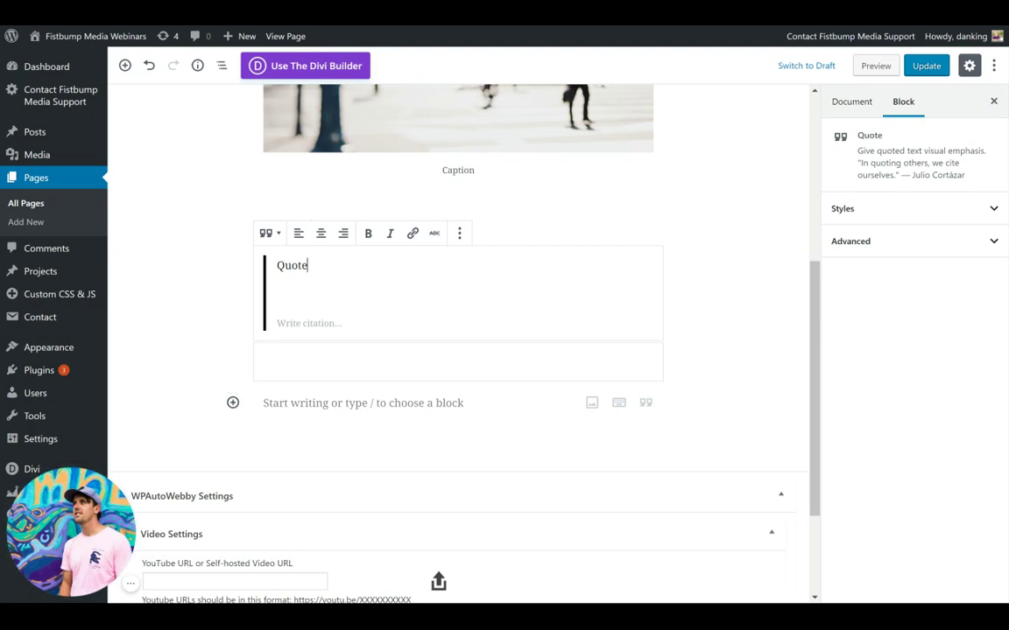
{"action": "left_click", "coordinate": [532, 362]}
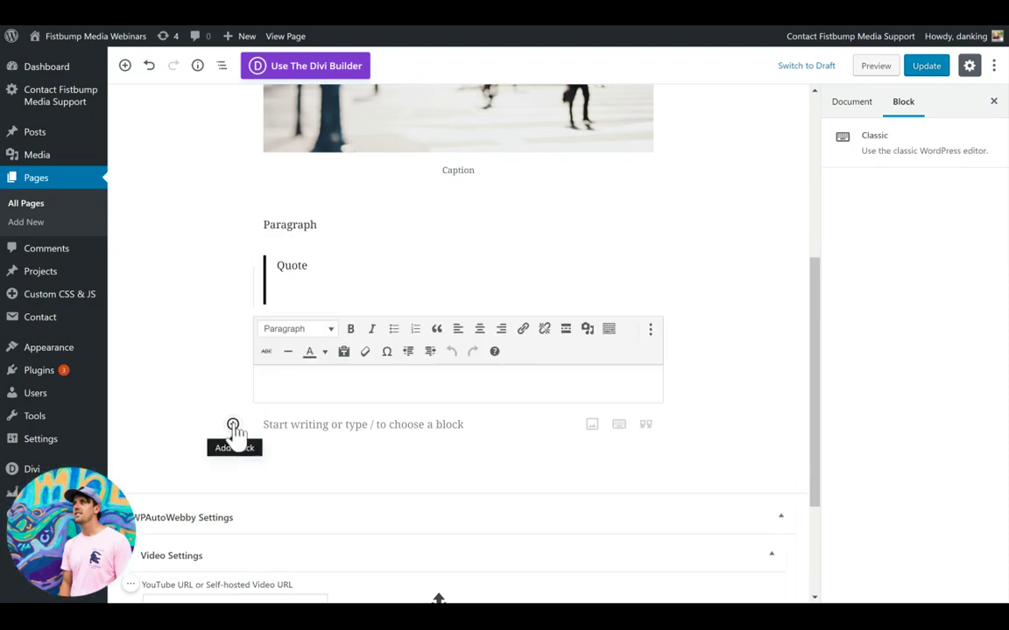
Step: Open the block list for the empty block below the Classic block and look through the Layout Elements category
{"action": "left_click", "coordinate": [233, 426]}
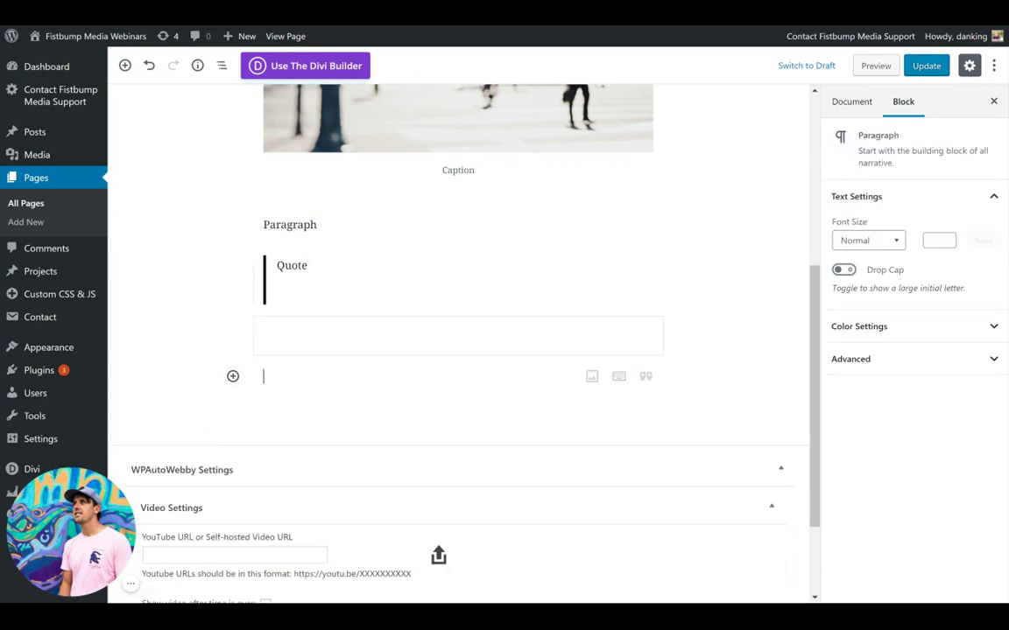
{"action": "left_click", "coordinate": [232, 383]}
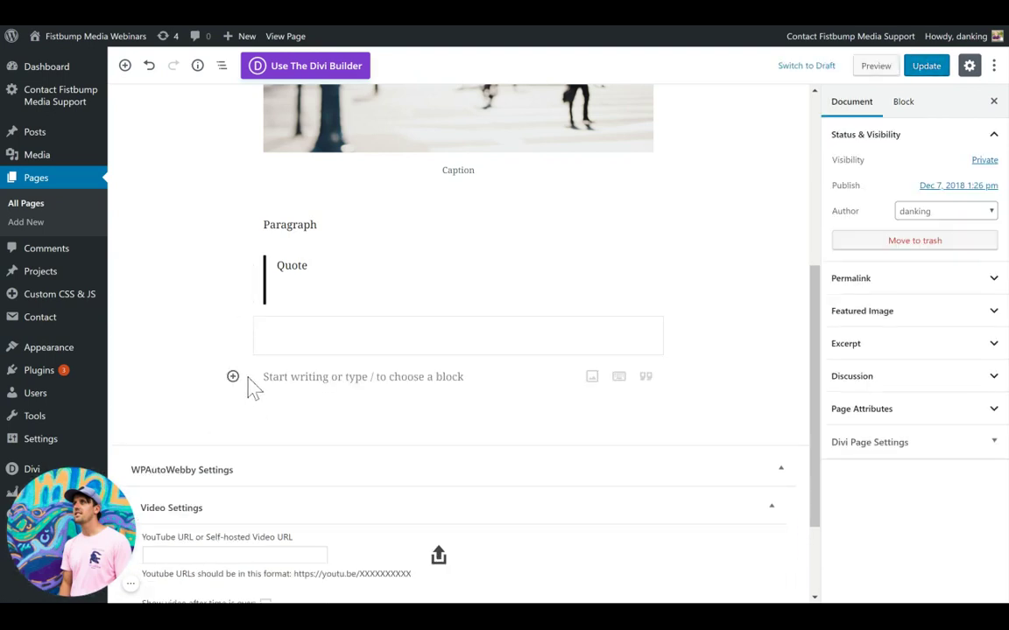
{"action": "left_click", "coordinate": [233, 376]}
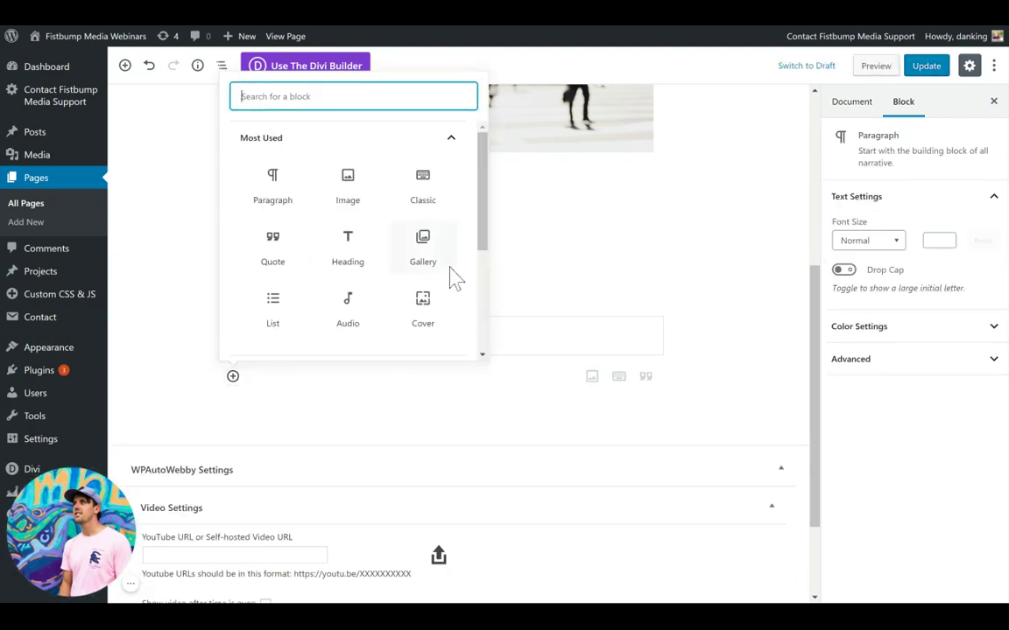
{"action": "scroll", "coordinate": [346, 250], "scroll_direction": "down", "scroll_amount": 3}
{"action": "left_click", "coordinate": [340, 236]}
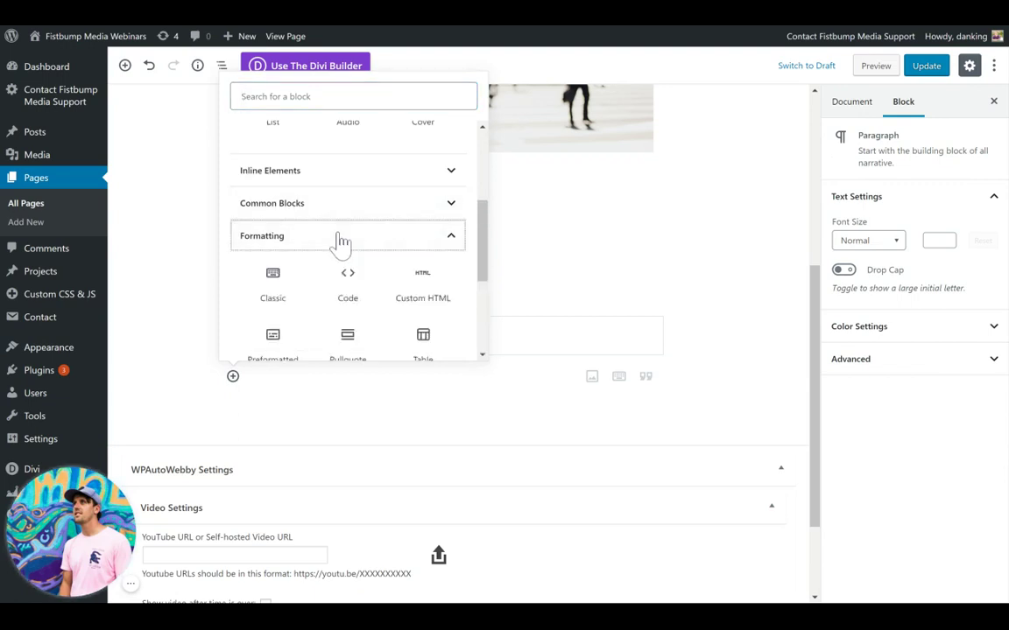
{"action": "scroll", "coordinate": [385, 279], "scroll_direction": "down", "scroll_amount": 4}
{"action": "left_click", "coordinate": [345, 303]}
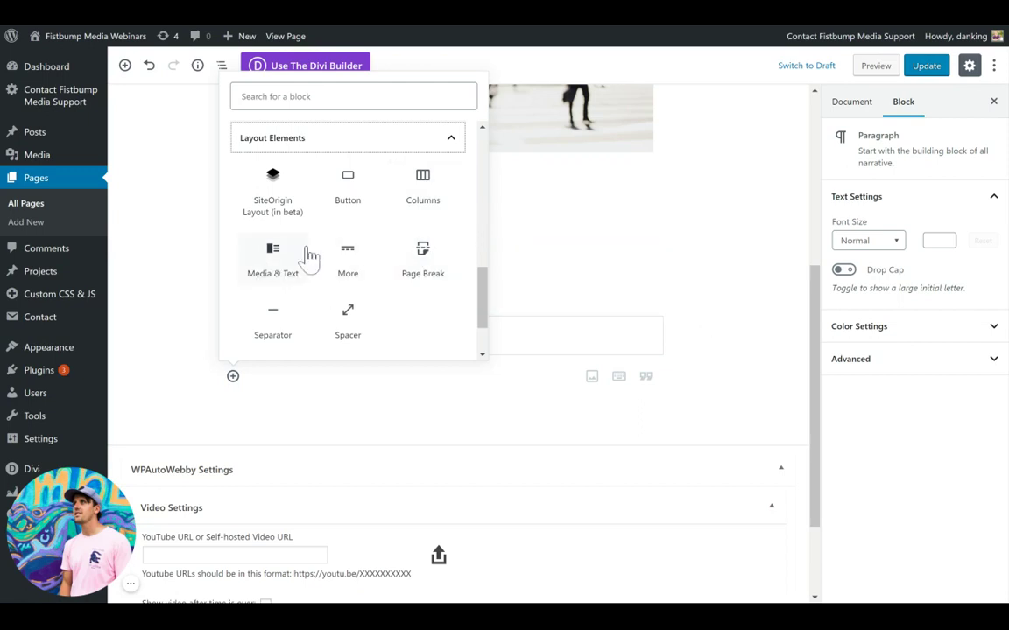
{"action": "scroll", "coordinate": [424, 326], "scroll_direction": "down", "scroll_amount": 2}
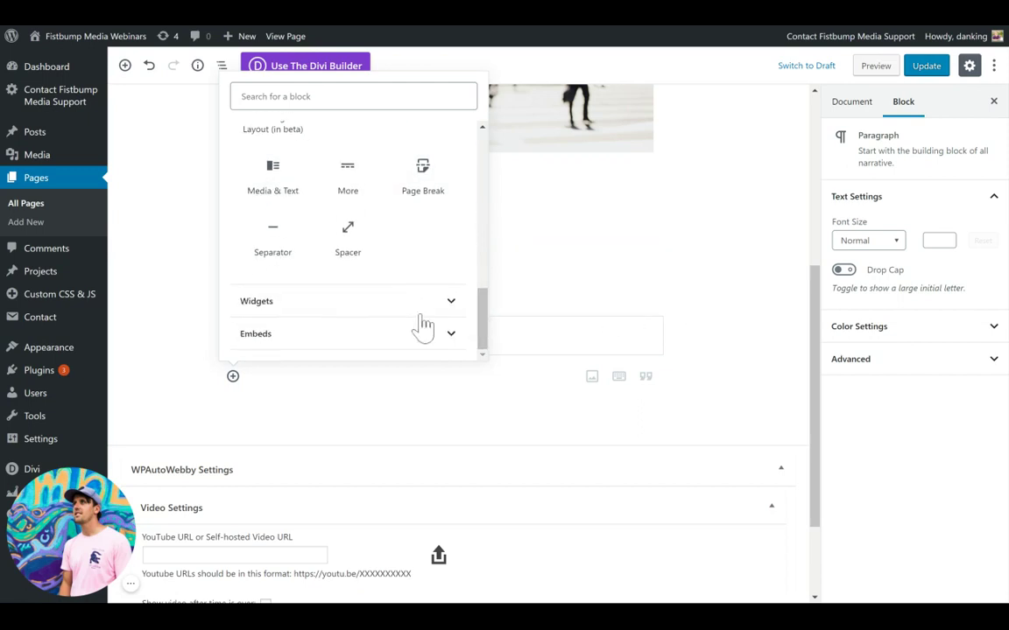
{"action": "left_click", "coordinate": [736, 295]}
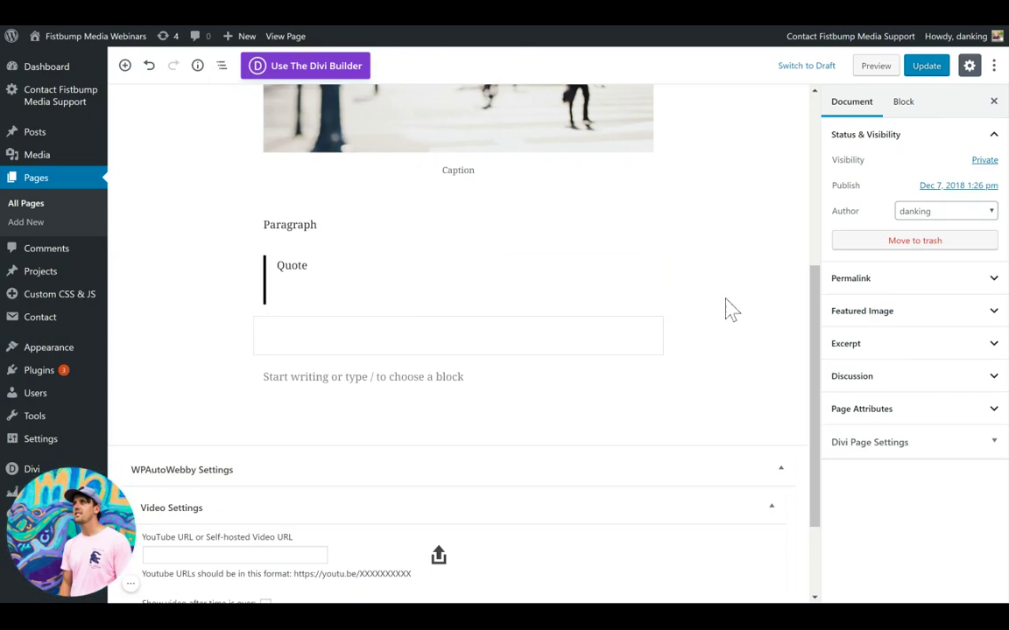
Step: Reopen the block list for the empty last block, look through all the services in the Embeds category, and close the list
{"action": "scroll", "coordinate": [737, 295], "scroll_direction": "up", "scroll_amount": 5}
{"action": "scroll", "coordinate": [377, 482], "scroll_direction": "down", "scroll_amount": 3}
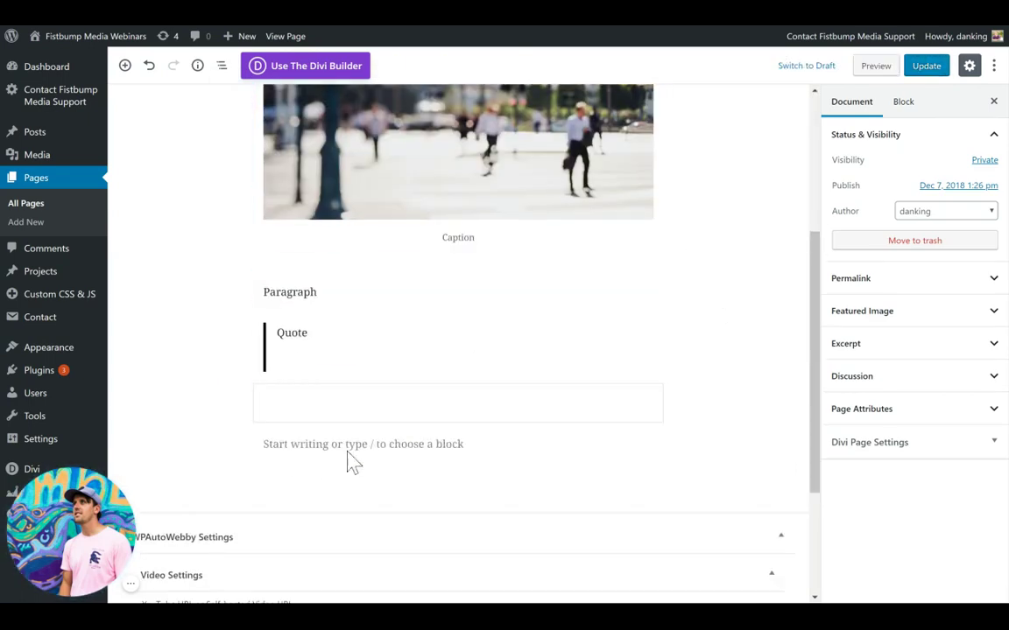
{"action": "left_click", "coordinate": [271, 441]}
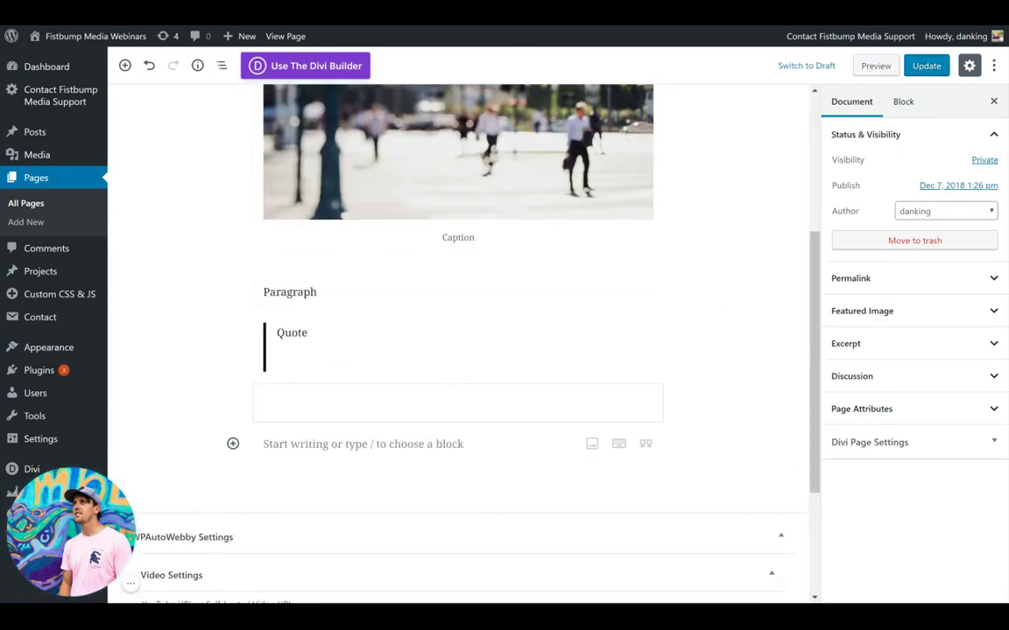
{"action": "left_click", "coordinate": [233, 443]}
{"action": "scroll", "coordinate": [340, 331], "scroll_direction": "down", "scroll_amount": 5}
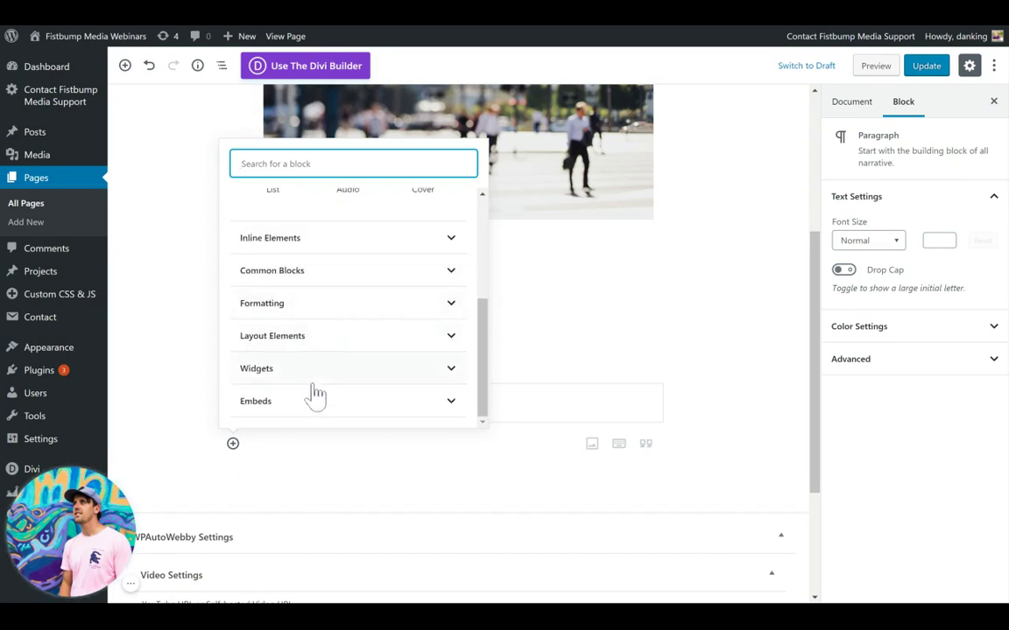
{"action": "left_click", "coordinate": [353, 412]}
{"action": "scroll", "coordinate": [420, 331], "scroll_direction": "down", "scroll_amount": 3}
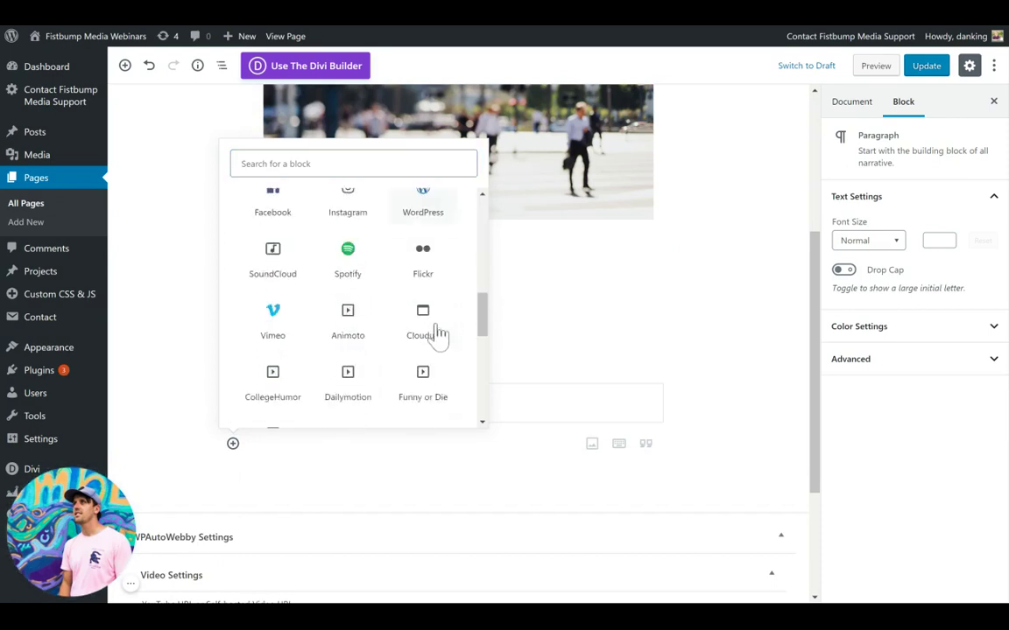
{"action": "scroll", "coordinate": [437, 346], "scroll_direction": "up", "scroll_amount": 5}
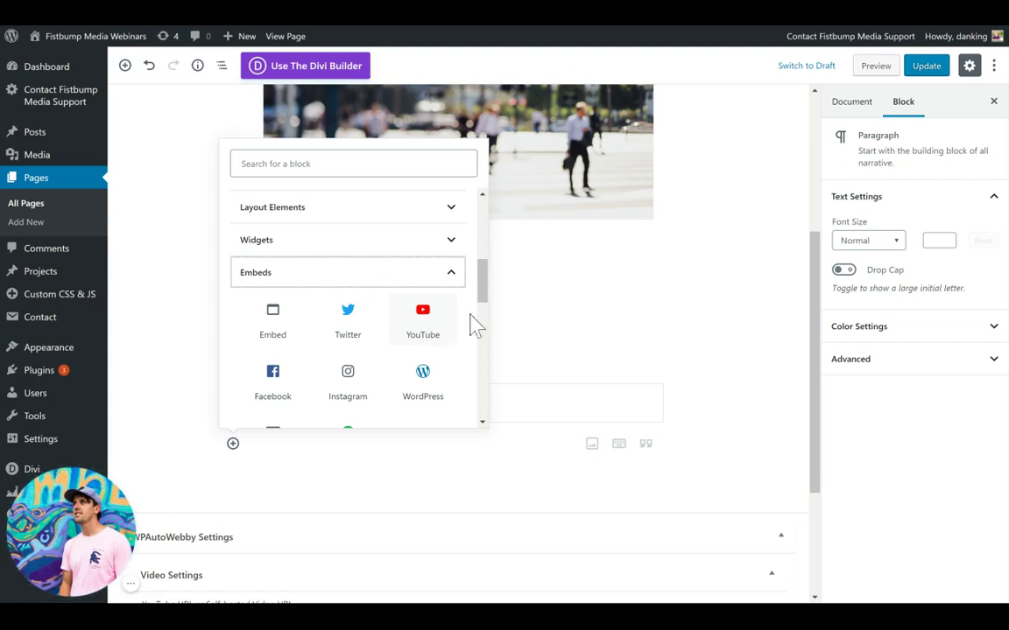
{"action": "scroll", "coordinate": [368, 359], "scroll_direction": "down", "scroll_amount": 2}
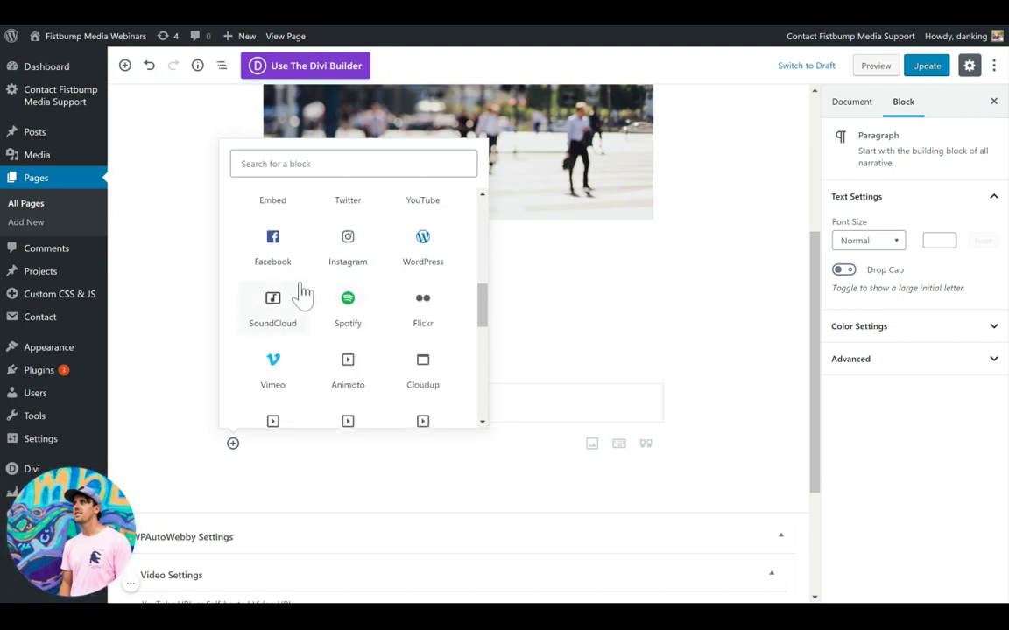
{"action": "scroll", "coordinate": [360, 317], "scroll_direction": "down", "scroll_amount": 3}
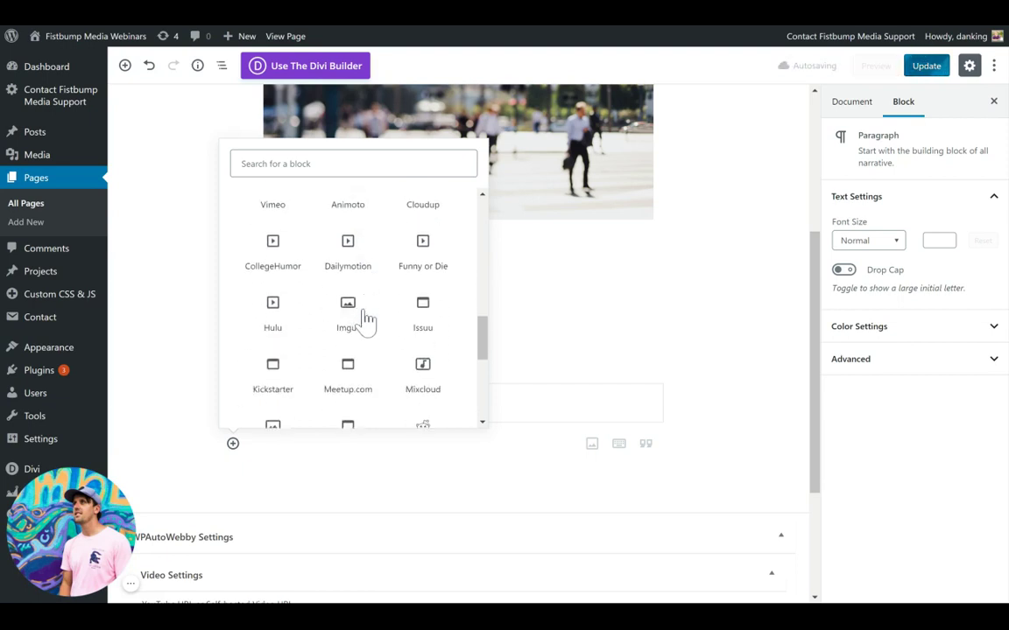
{"action": "scroll", "coordinate": [420, 347], "scroll_direction": "down", "scroll_amount": 3}
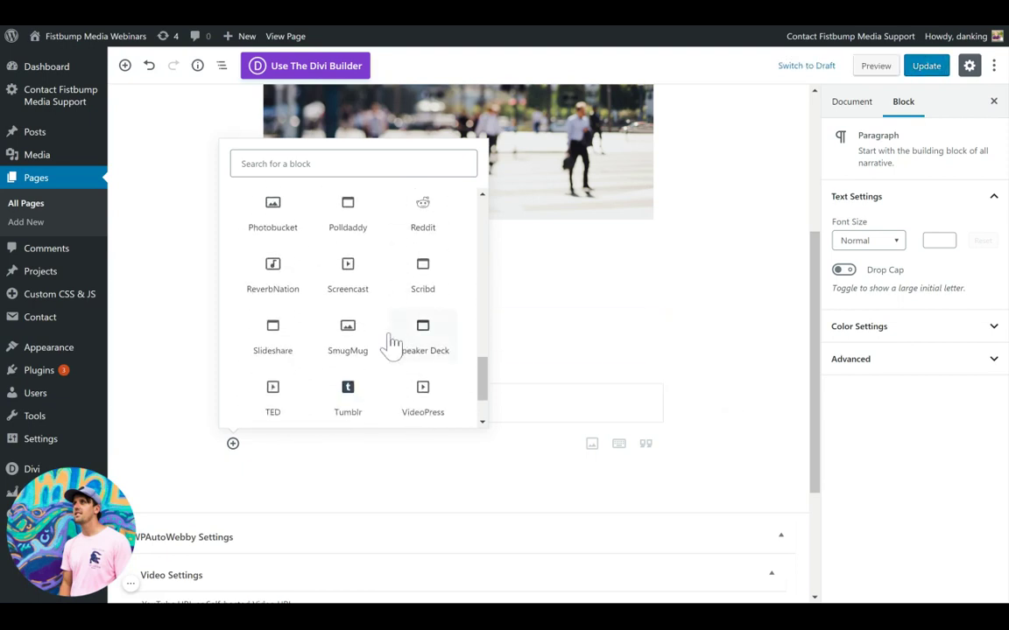
{"action": "scroll", "coordinate": [387, 344], "scroll_direction": "down", "scroll_amount": 1}
{"action": "left_click", "coordinate": [746, 360]}
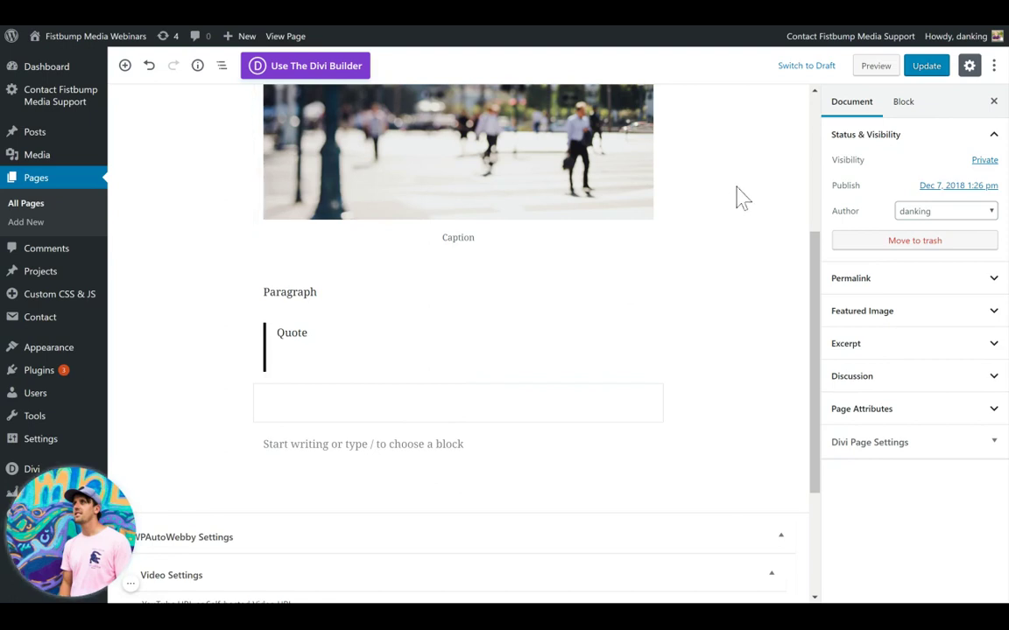
Step: Select the Paragraph block, try the Large font size on its text, and set the size back to Normal
{"action": "scroll", "coordinate": [730, 230], "scroll_direction": "up", "scroll_amount": 4}
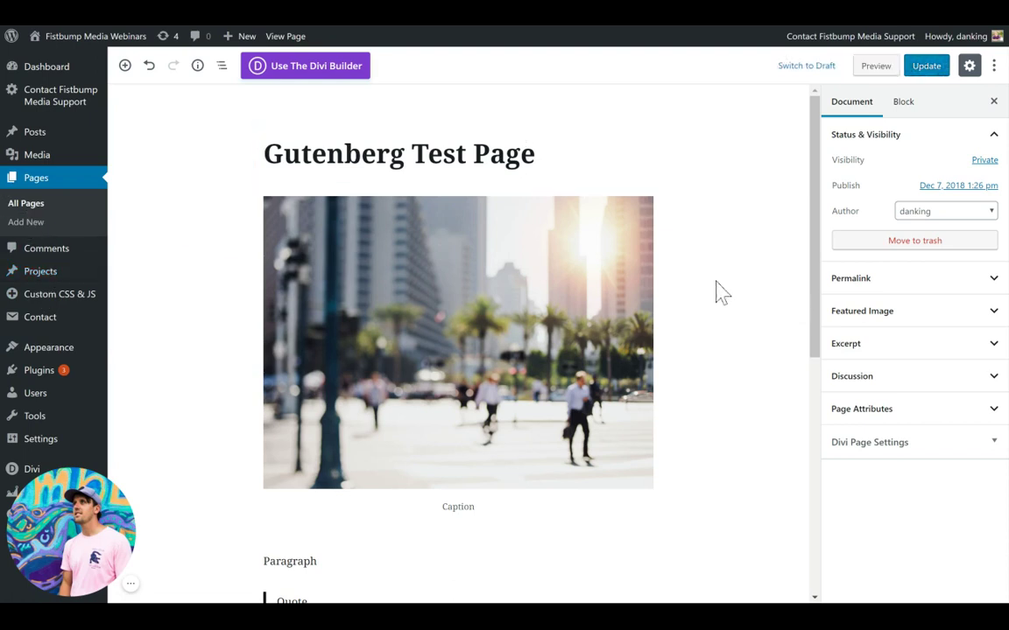
{"action": "scroll", "coordinate": [518, 563], "scroll_direction": "down", "scroll_amount": 1}
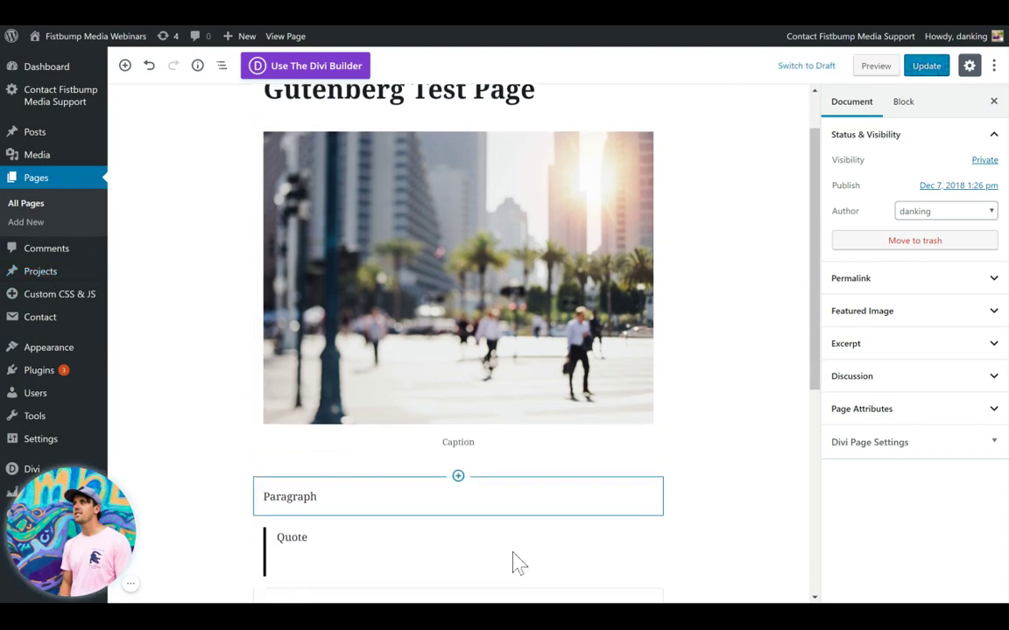
{"action": "left_click", "coordinate": [317, 494]}
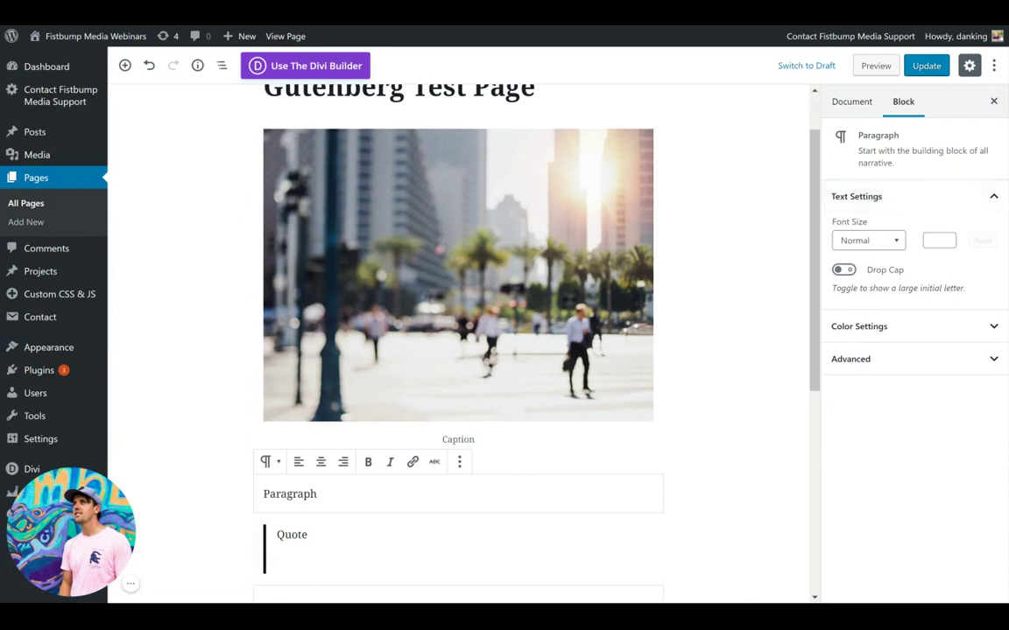
{"action": "left_click", "coordinate": [895, 243]}
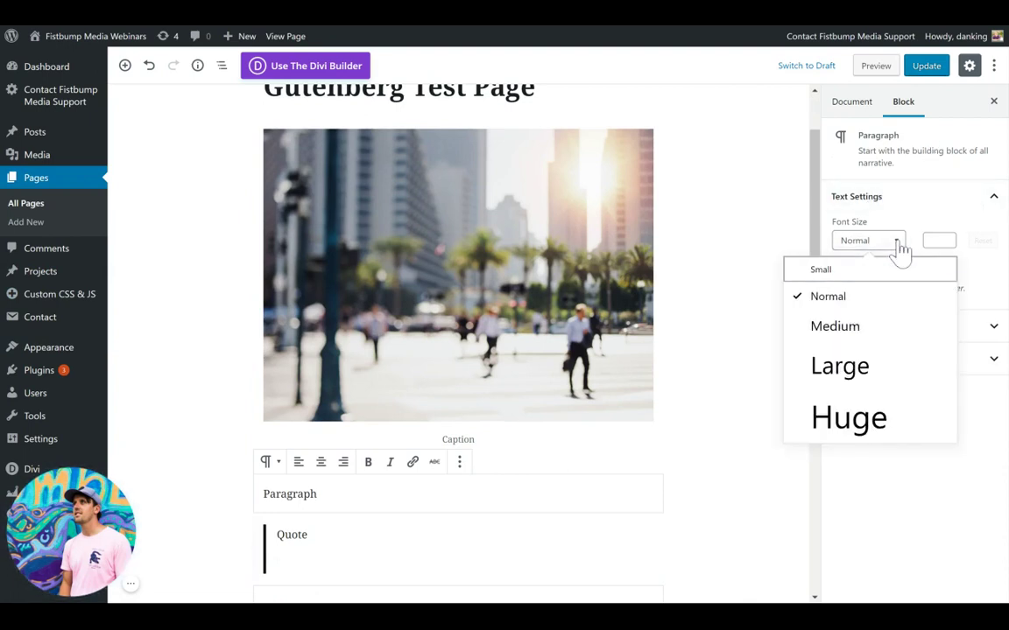
{"action": "left_click", "coordinate": [867, 385]}
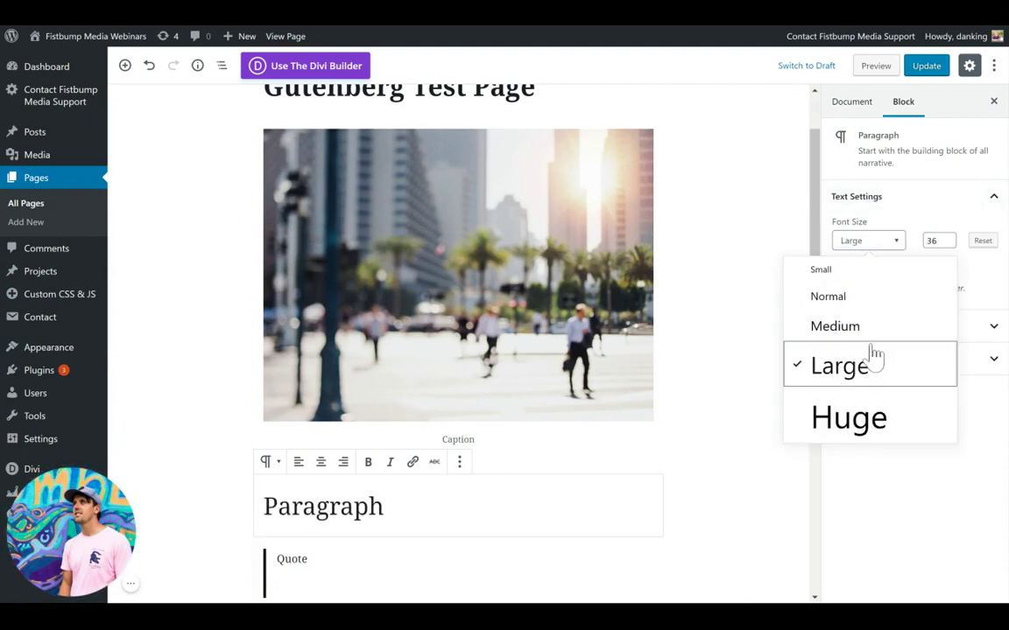
{"action": "left_click", "coordinate": [850, 277]}
{"action": "left_click", "coordinate": [854, 298]}
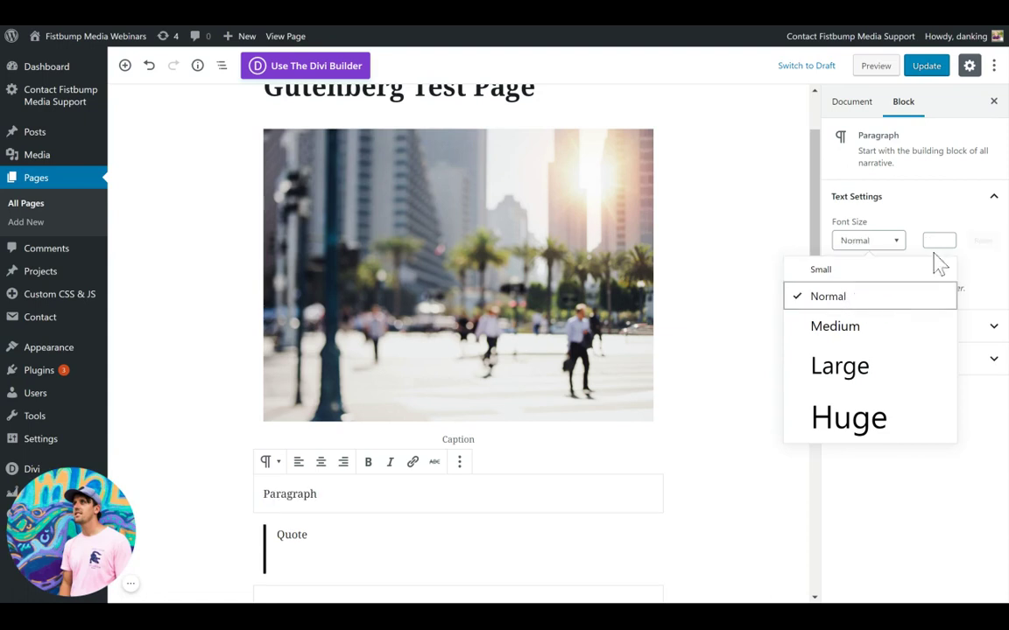
Step: Close the font size choices and try Drop Cap on the Paragraph block, switching it off again
{"action": "left_click", "coordinate": [909, 209]}
{"action": "left_click", "coordinate": [918, 203]}
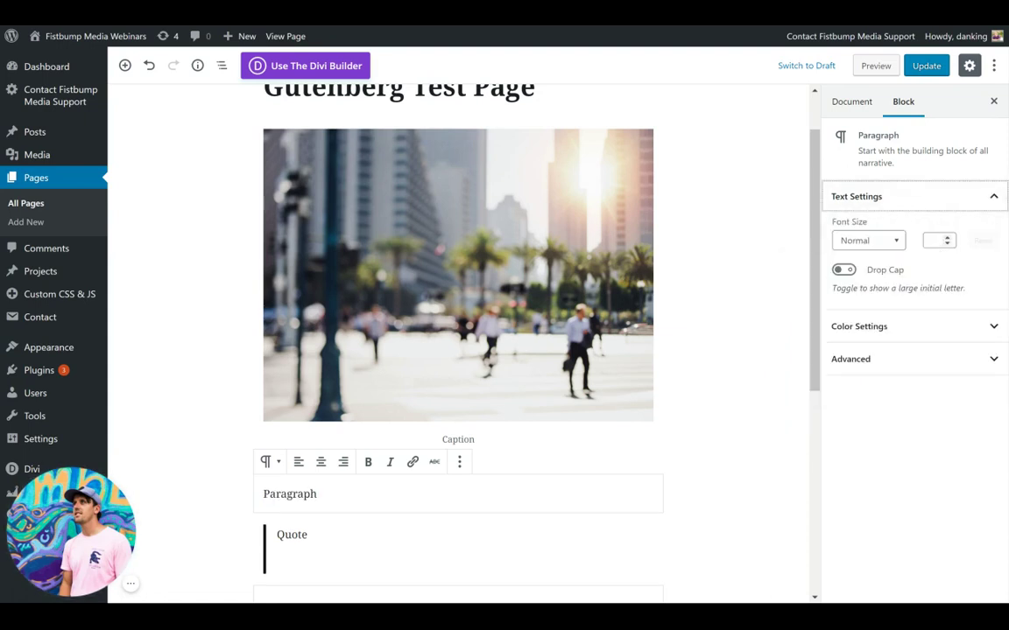
{"action": "left_click", "coordinate": [937, 241]}
{"action": "left_click", "coordinate": [845, 270]}
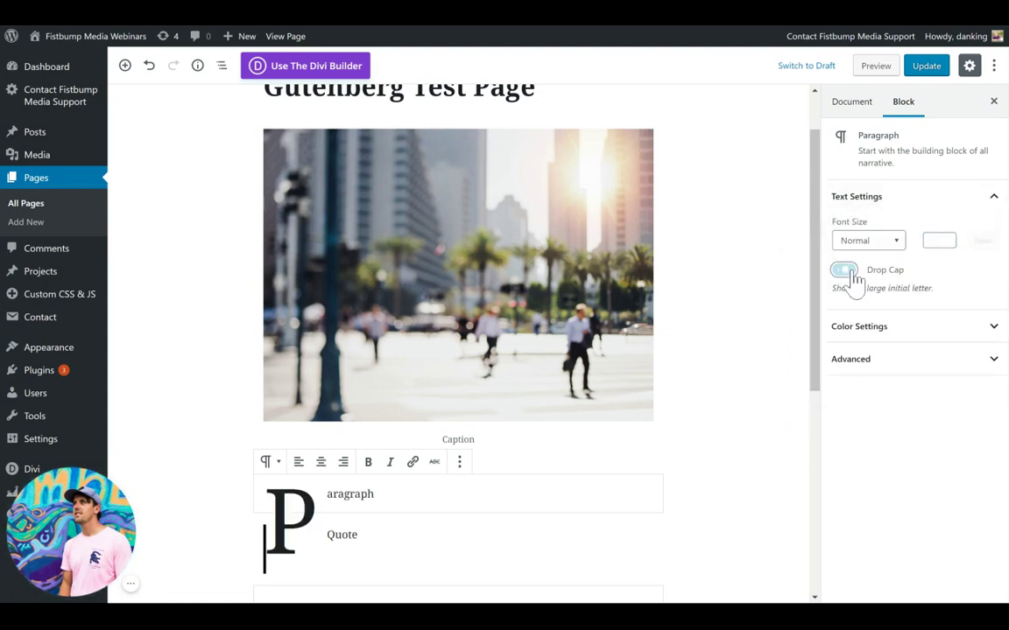
{"action": "left_click", "coordinate": [847, 271]}
Step: Try a red background and a red text color on the Paragraph block, removing each color again
{"action": "left_click", "coordinate": [927, 328]}
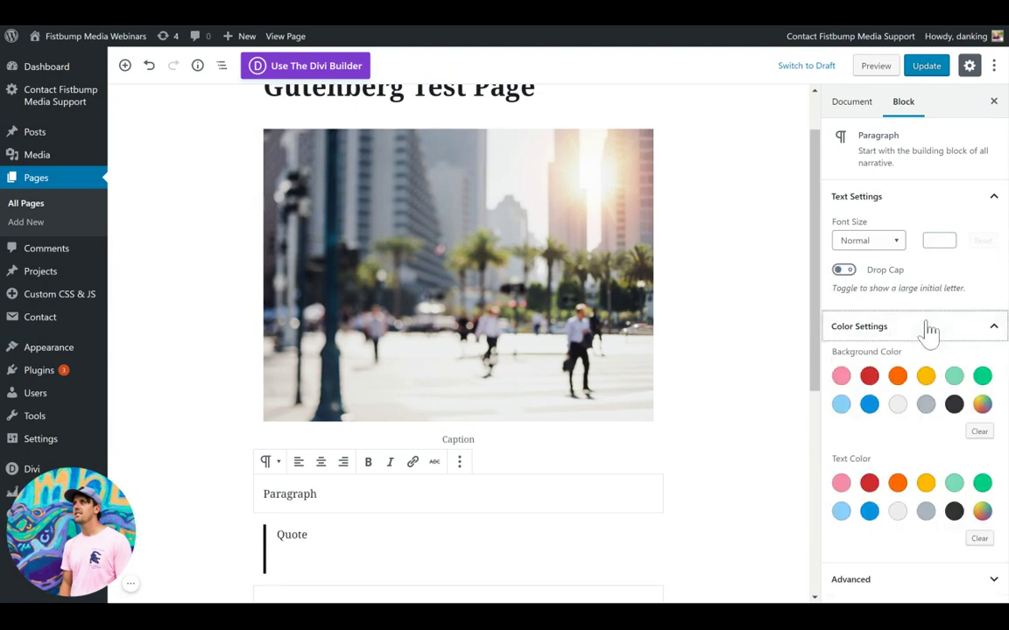
{"action": "left_click", "coordinate": [869, 376]}
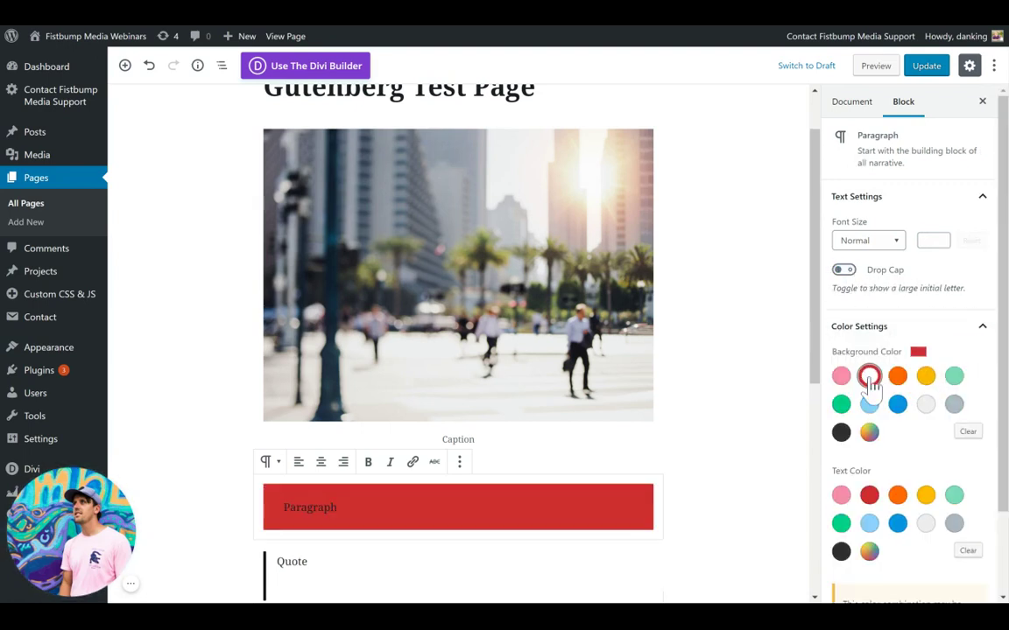
{"action": "left_click", "coordinate": [869, 376]}
{"action": "left_click", "coordinate": [869, 495]}
{"action": "left_click", "coordinate": [868, 496]}
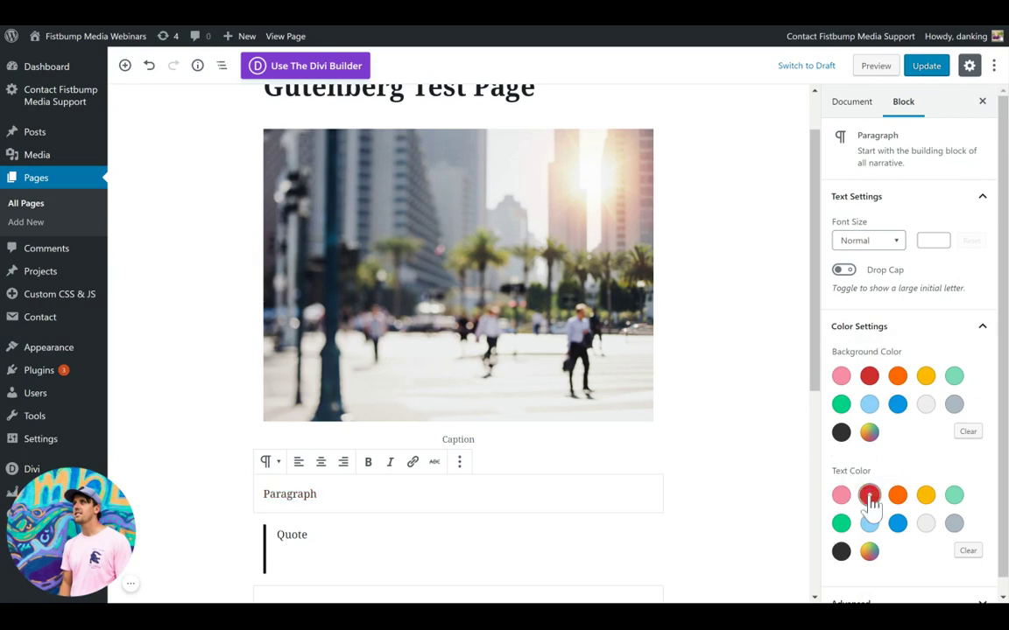
Step: View the Paragraph block's Additional CSS Class option under Advanced, and collapse its Color Settings and Text Settings
{"action": "scroll", "coordinate": [892, 480], "scroll_direction": "down", "scroll_amount": 1}
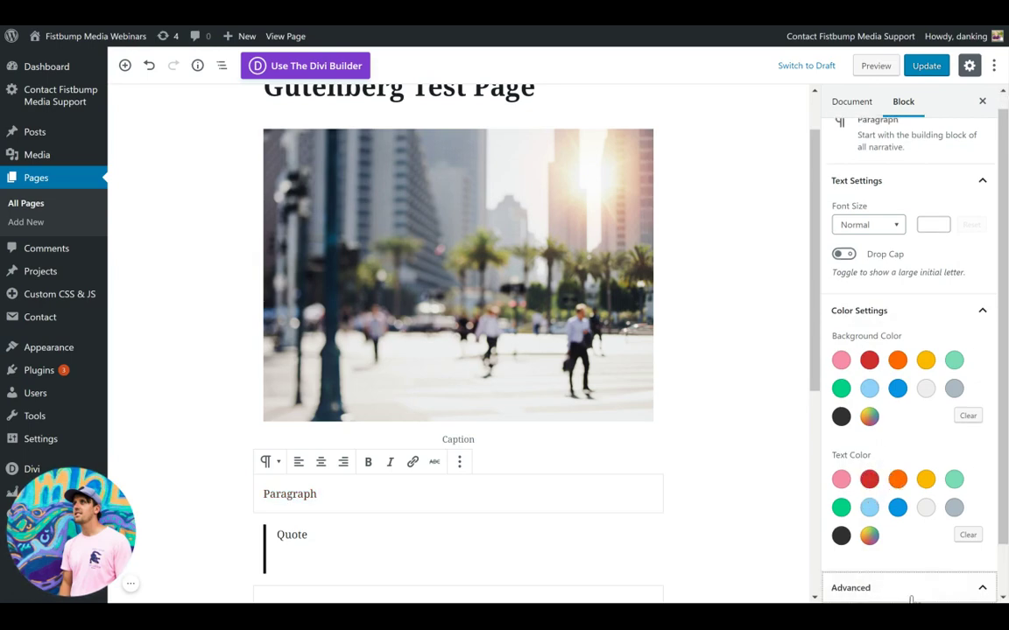
{"action": "left_click", "coordinate": [850, 588]}
{"action": "left_click", "coordinate": [909, 575]}
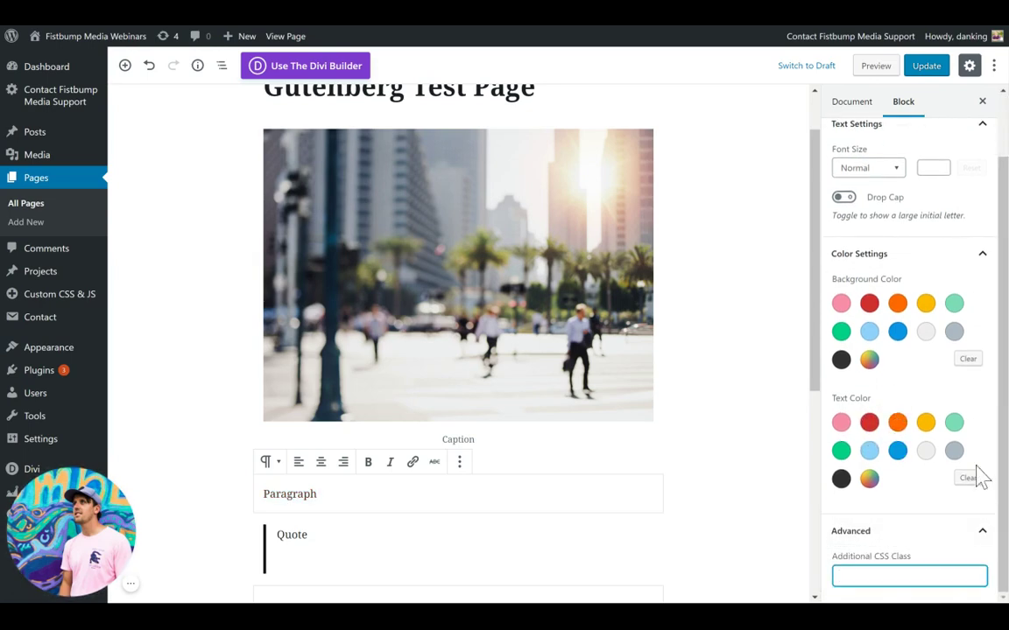
{"action": "left_click", "coordinate": [973, 255]}
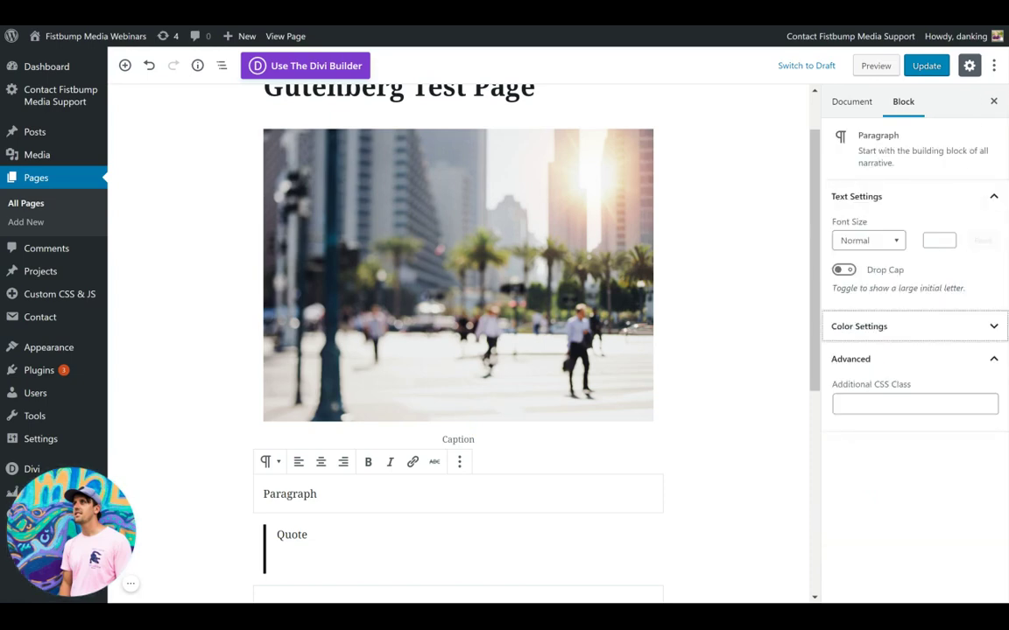
{"action": "left_click", "coordinate": [992, 198]}
{"action": "left_click", "coordinate": [915, 307]}
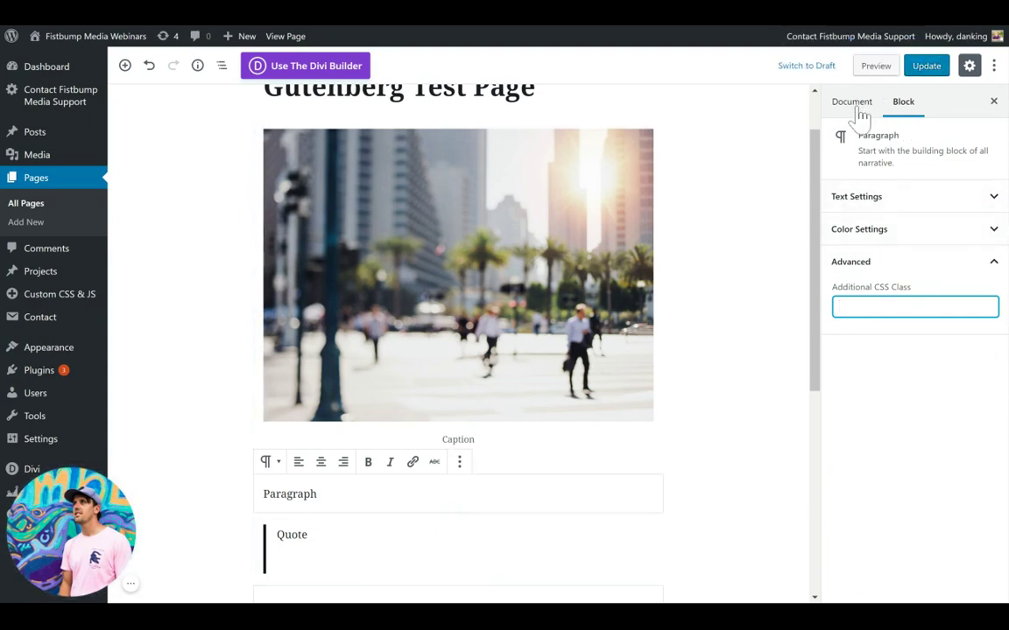
Step: View the Quote block's settings, return to the document settings, and look at the page's visibility options
{"action": "left_click", "coordinate": [279, 564]}
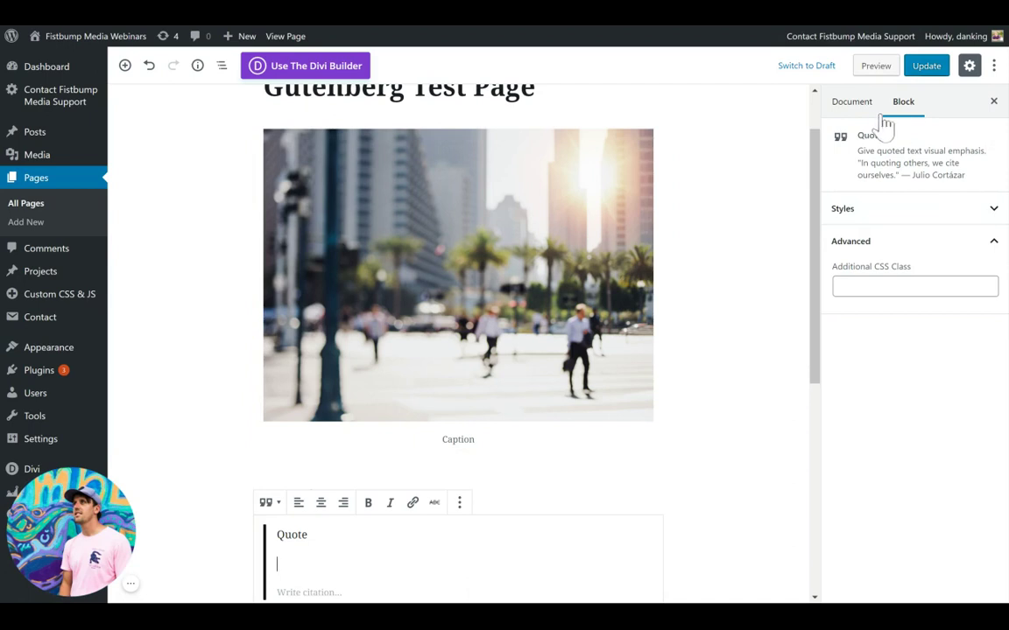
{"action": "left_click", "coordinate": [741, 411]}
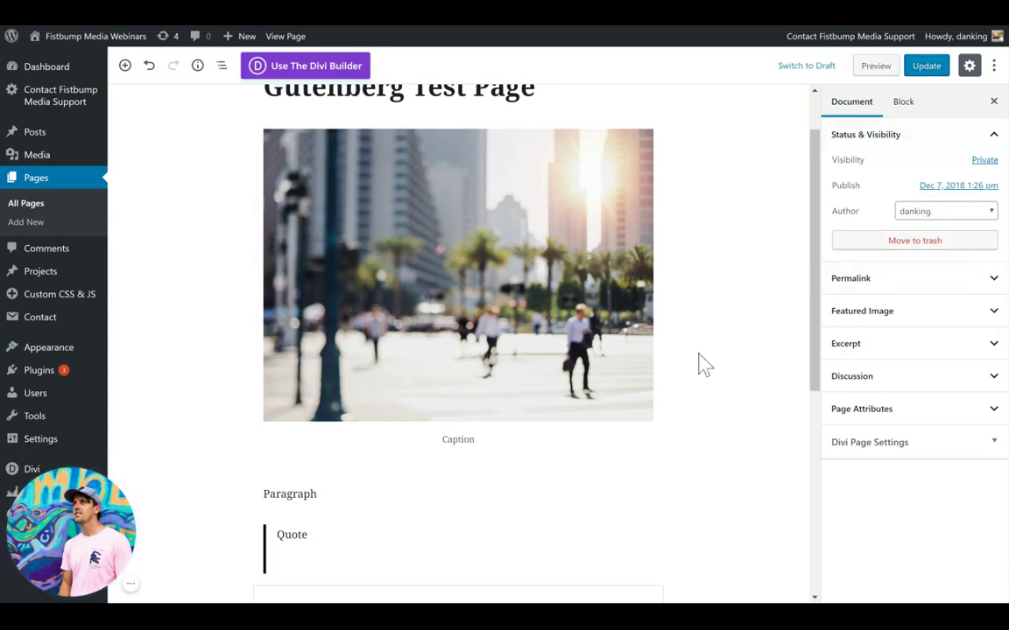
{"action": "left_click", "coordinate": [984, 161]}
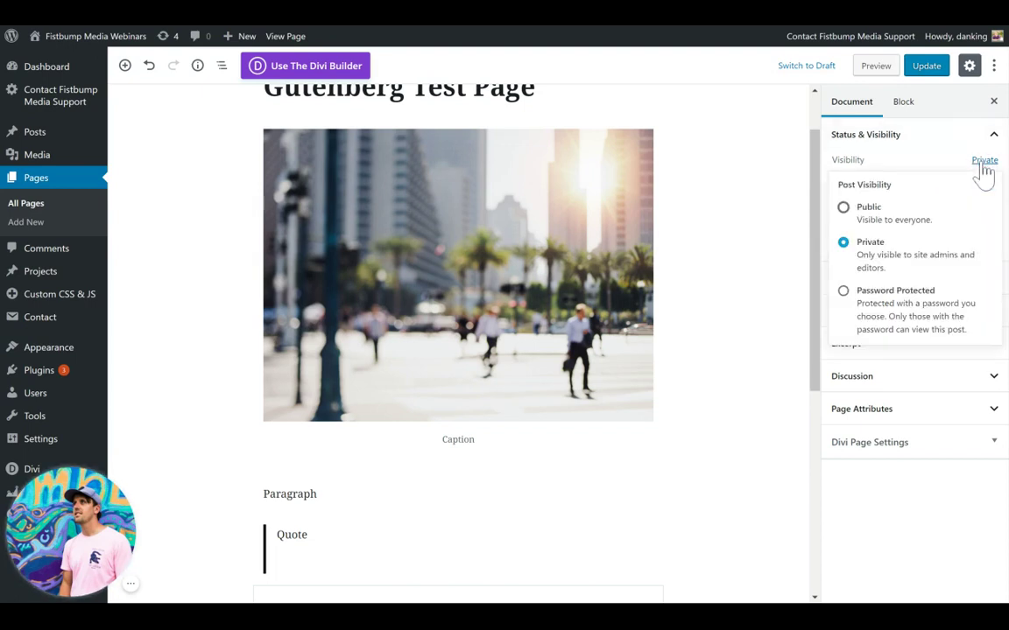
{"action": "left_click", "coordinate": [961, 515]}
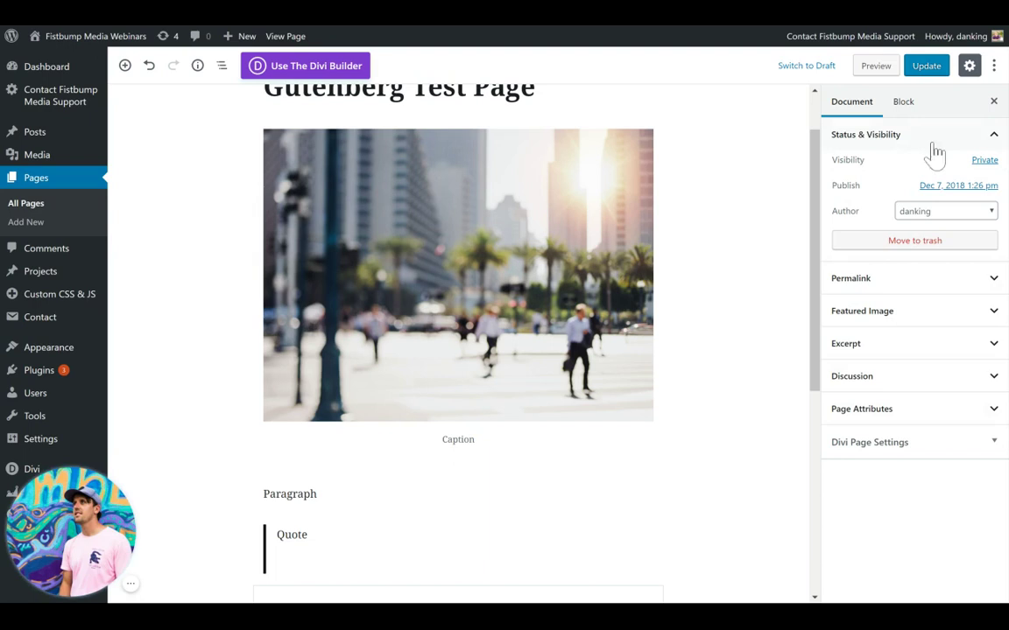
Step: View the page's publish date options and Permalink settings, and the permalink shown with the page title
{"action": "left_click", "coordinate": [961, 194]}
{"action": "left_click", "coordinate": [963, 565]}
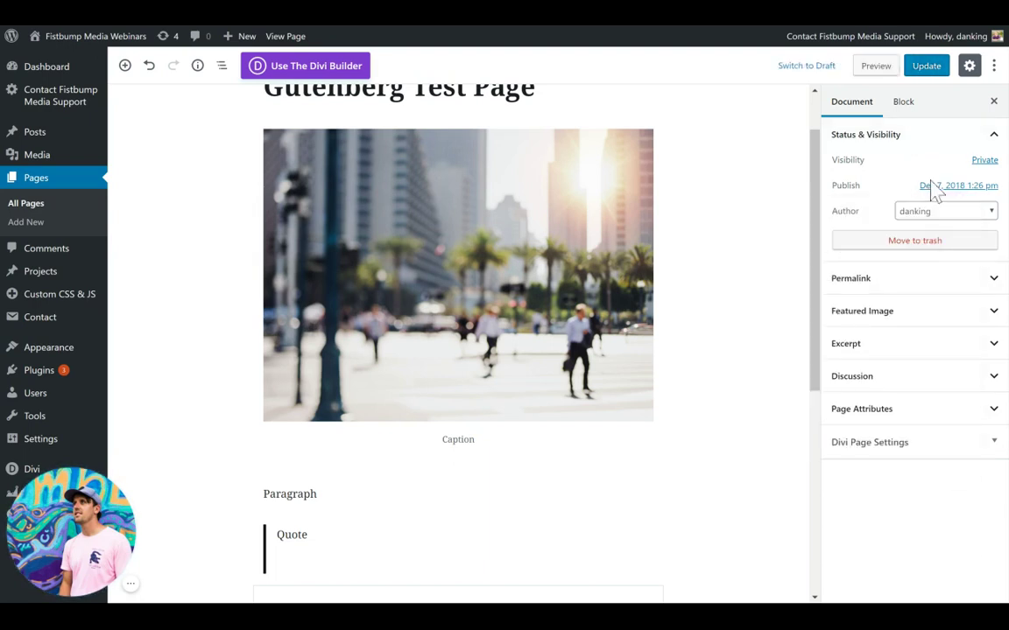
{"action": "left_click", "coordinate": [906, 280]}
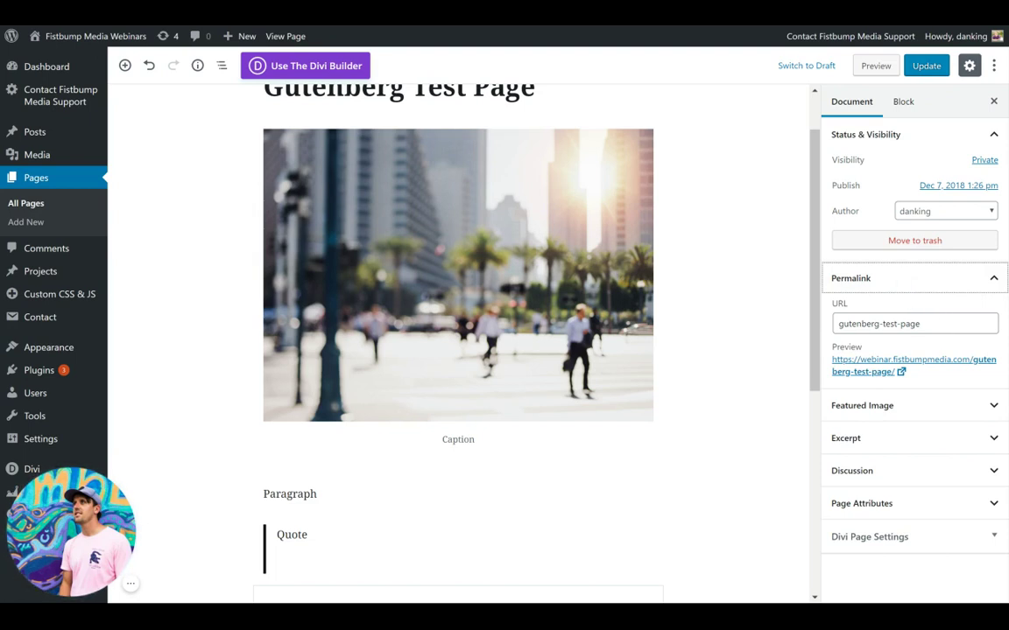
{"action": "mouse_move", "coordinate": [921, 324]}
{"action": "left_mouse_down"}
{"action": "mouse_move", "coordinate": [761, 349]}
{"action": "mouse_move", "coordinate": [927, 321]}
{"action": "left_mouse_up"}
{"action": "left_click", "coordinate": [935, 282]}
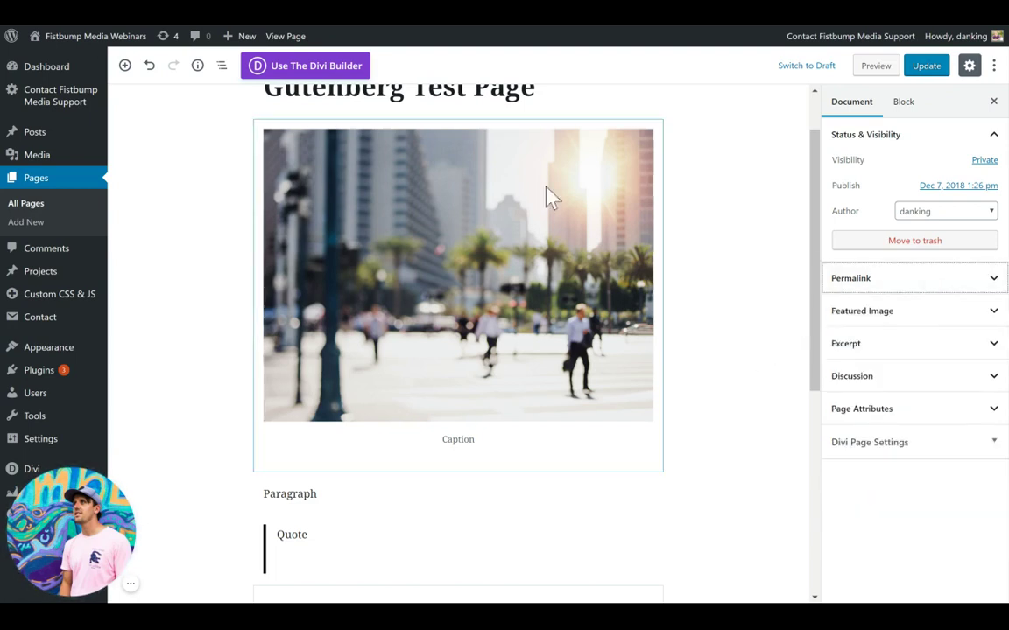
{"action": "left_click", "coordinate": [489, 91]}
{"action": "scroll", "coordinate": [633, 181], "scroll_direction": "up", "scroll_amount": 1}
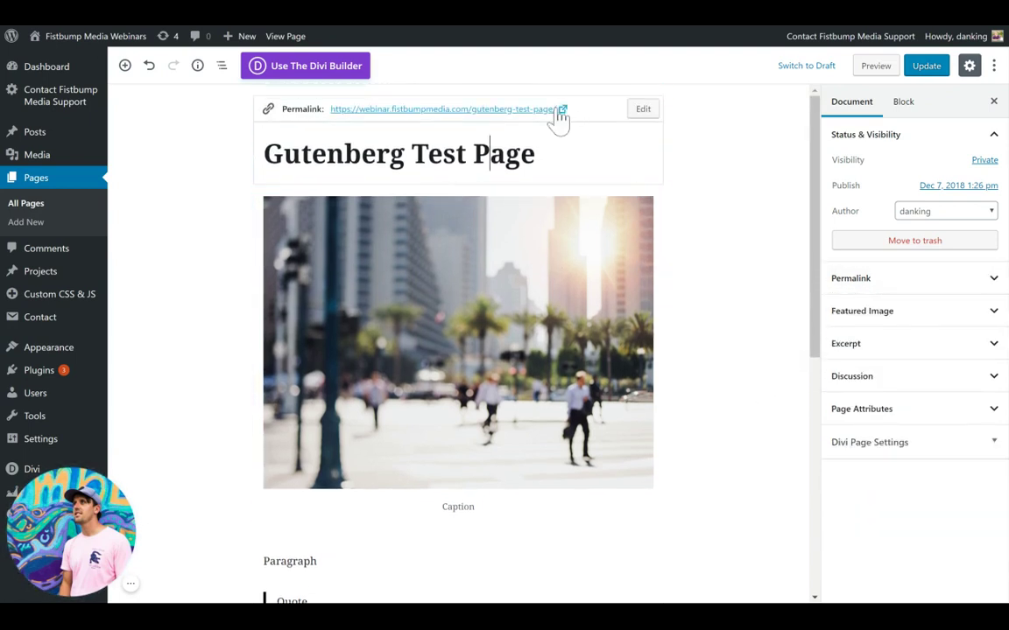
Step: View the page's Featured Image, Excerpt and Discussion settings, collapsing each section again
{"action": "left_click", "coordinate": [921, 317]}
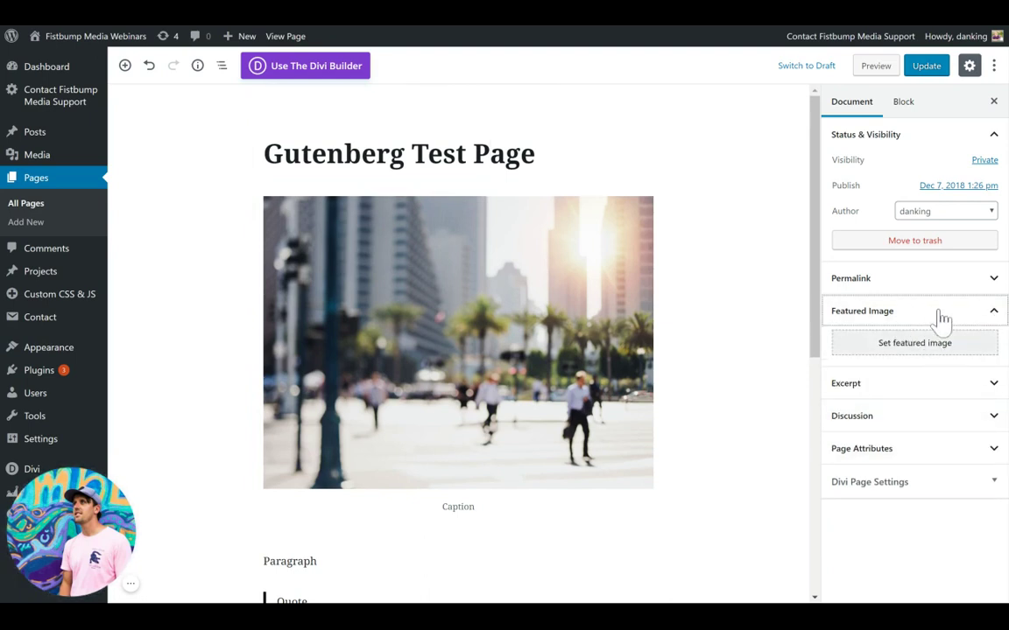
{"action": "left_click", "coordinate": [931, 315]}
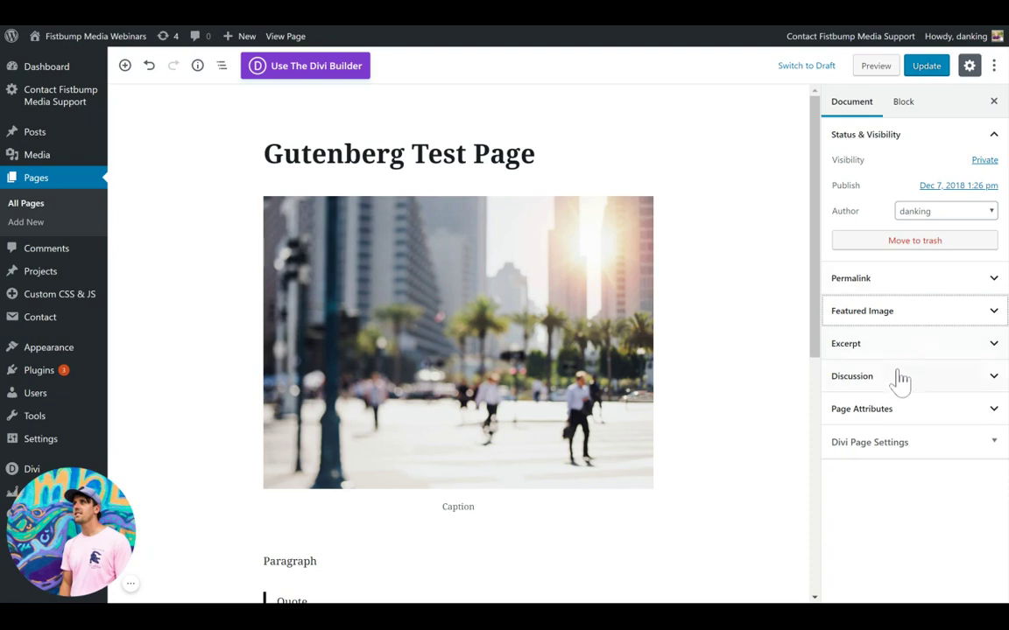
{"action": "left_click", "coordinate": [905, 347]}
{"action": "left_click", "coordinate": [905, 349]}
{"action": "left_click", "coordinate": [907, 377]}
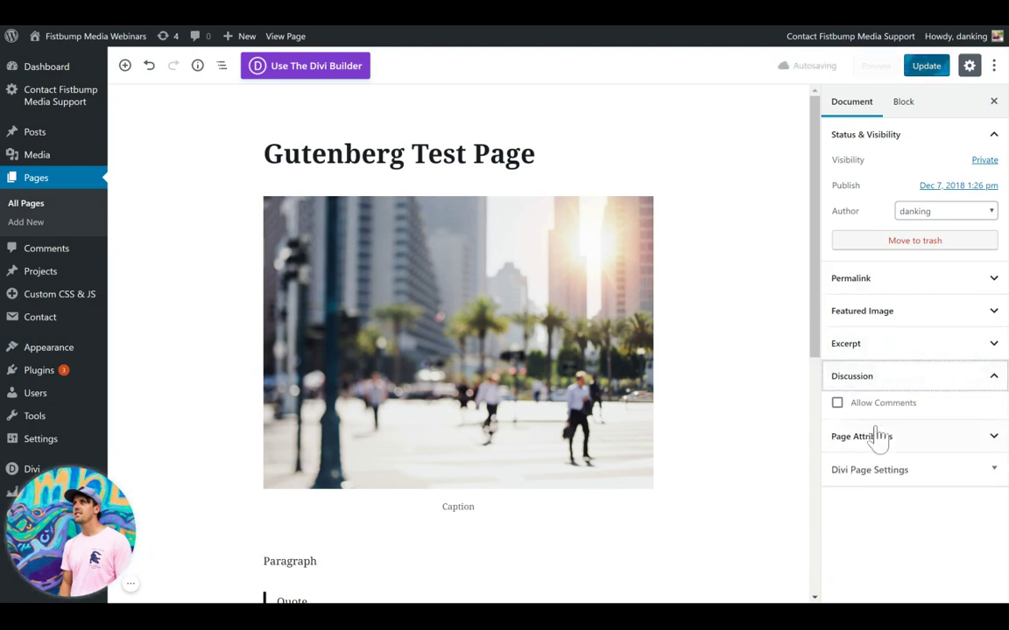
{"action": "left_click", "coordinate": [911, 379]}
Step: View the Page Attributes and the Divi Page Settings, collapsing both sections again
{"action": "left_click", "coordinate": [883, 409]}
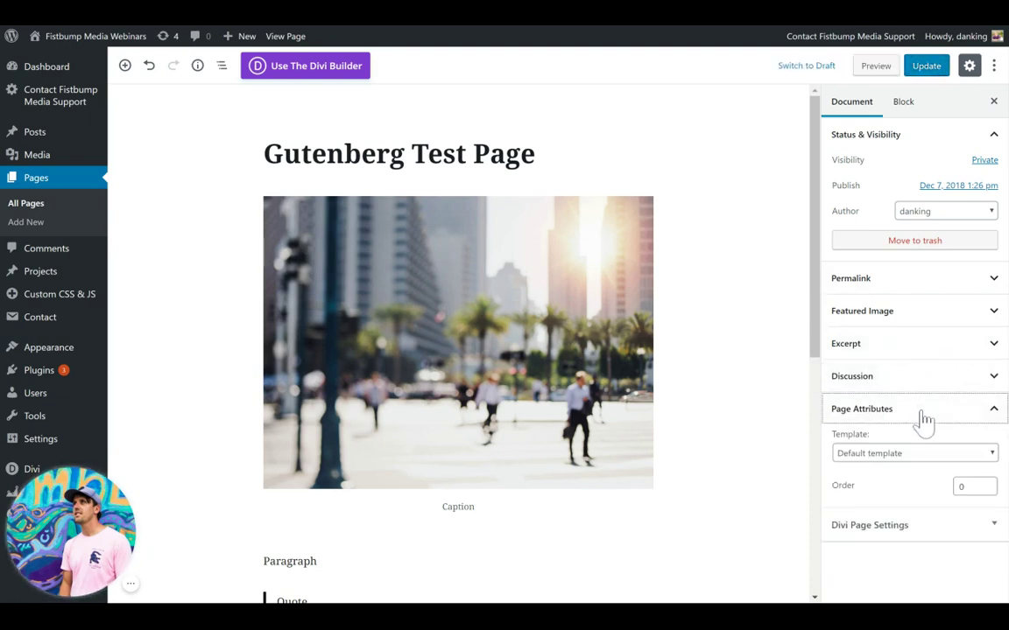
{"action": "left_click", "coordinate": [924, 416]}
{"action": "left_click", "coordinate": [920, 443]}
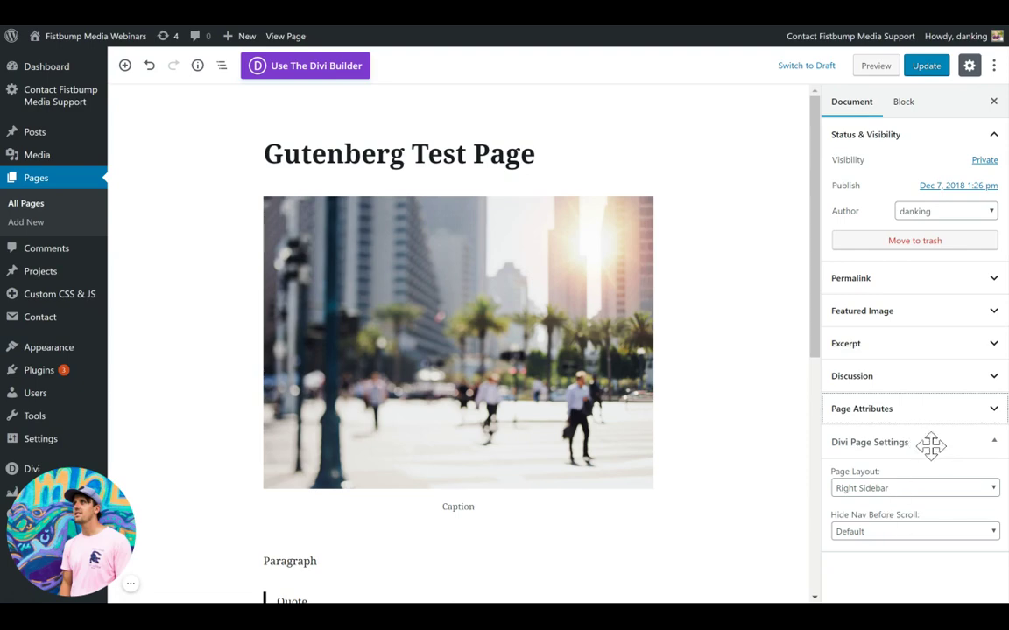
{"action": "left_click", "coordinate": [931, 445]}
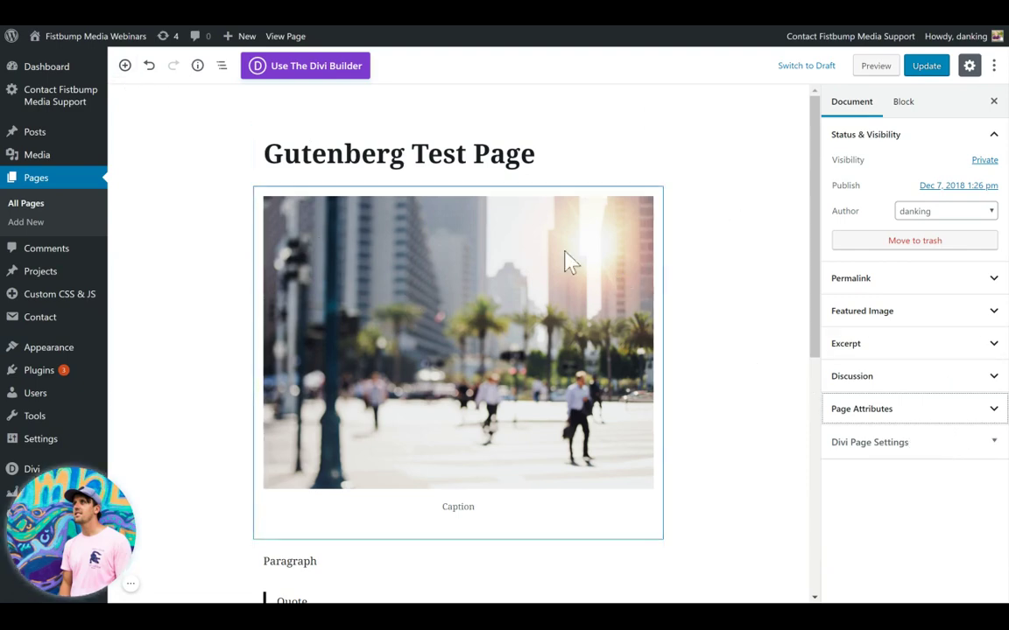
Step: Look through the page content and the WPAutoWebby Settings below it, and return to the page title
{"action": "scroll", "coordinate": [473, 262], "scroll_direction": "down", "scroll_amount": 4}
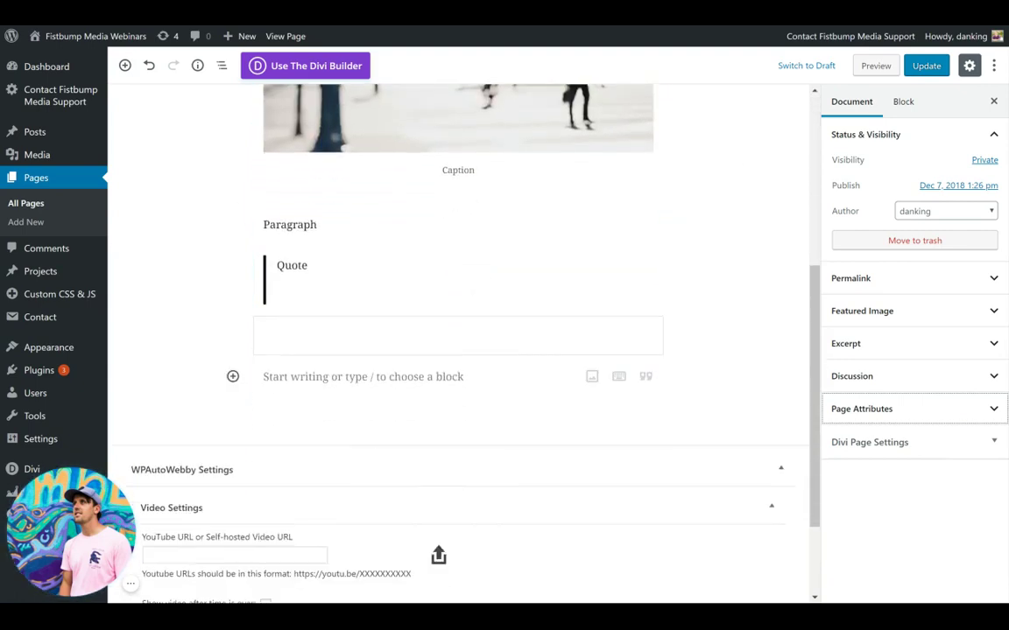
{"action": "scroll", "coordinate": [464, 351], "scroll_direction": "down", "scroll_amount": 2}
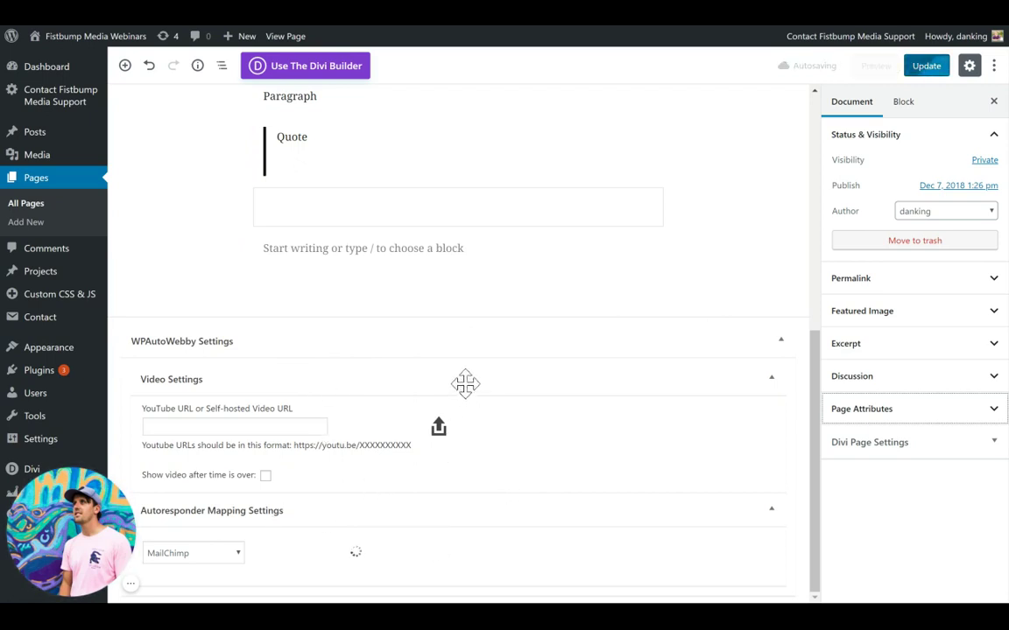
{"action": "scroll", "coordinate": [569, 337], "scroll_direction": "up", "scroll_amount": 5}
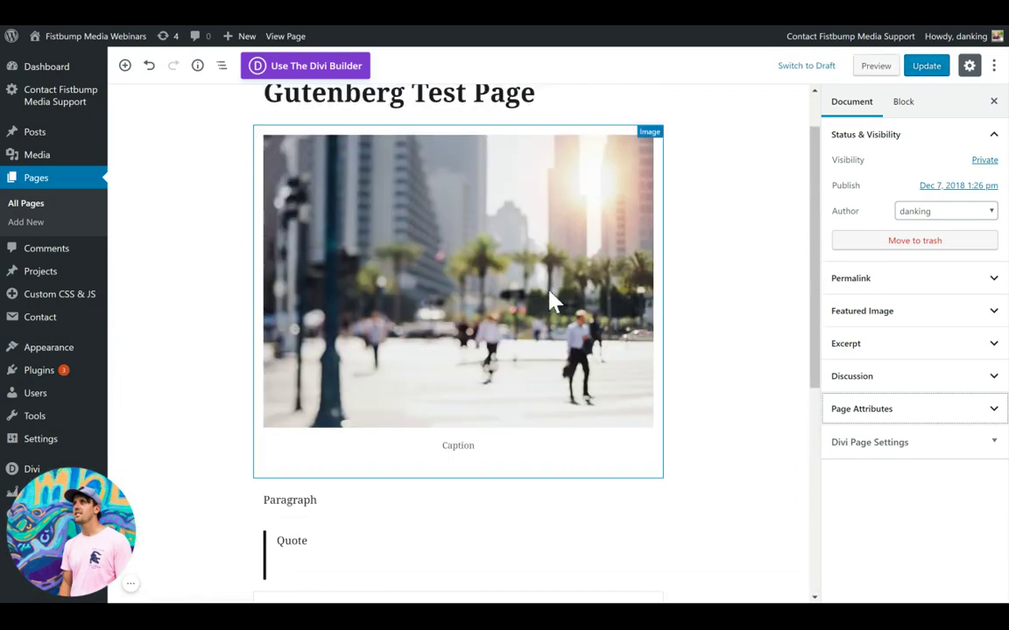
{"action": "scroll", "coordinate": [644, 161], "scroll_direction": "up", "scroll_amount": 1}
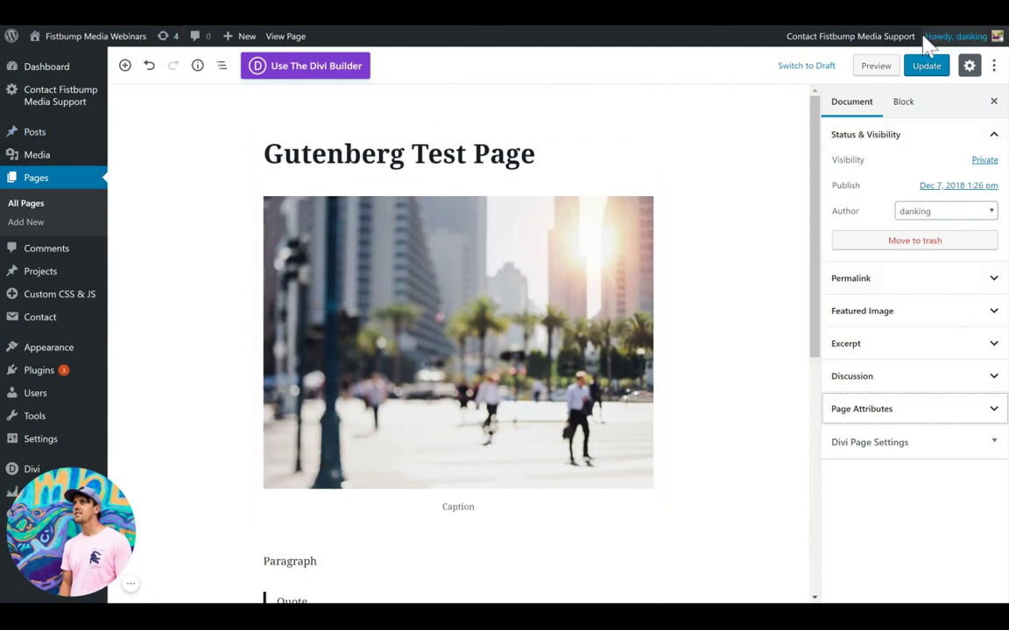
{"action": "scroll", "coordinate": [585, 427], "scroll_direction": "down", "scroll_amount": 5}
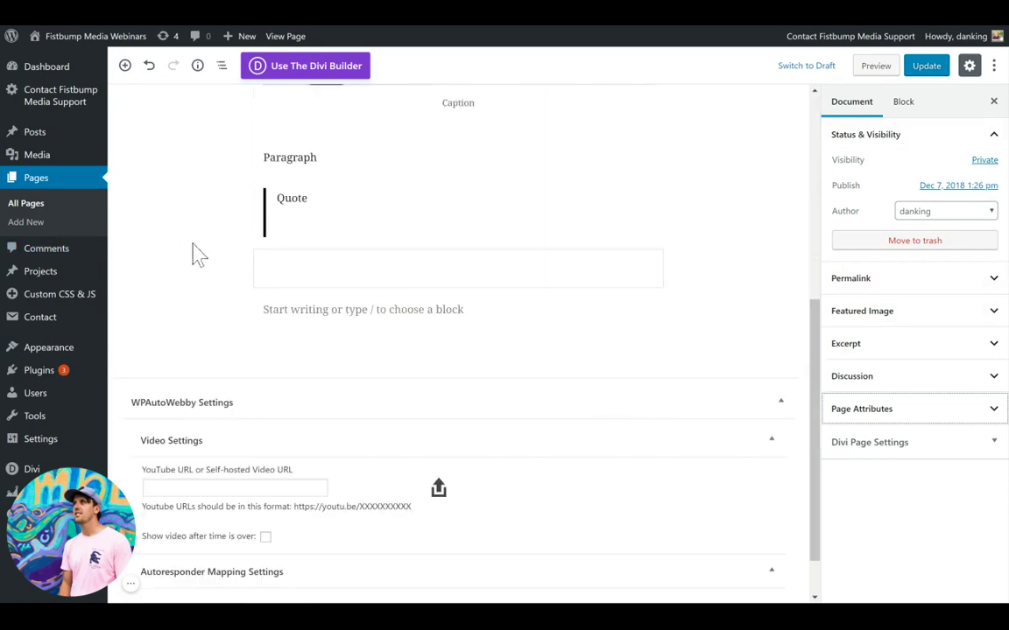
{"action": "scroll", "coordinate": [411, 269], "scroll_direction": "up", "scroll_amount": 5}
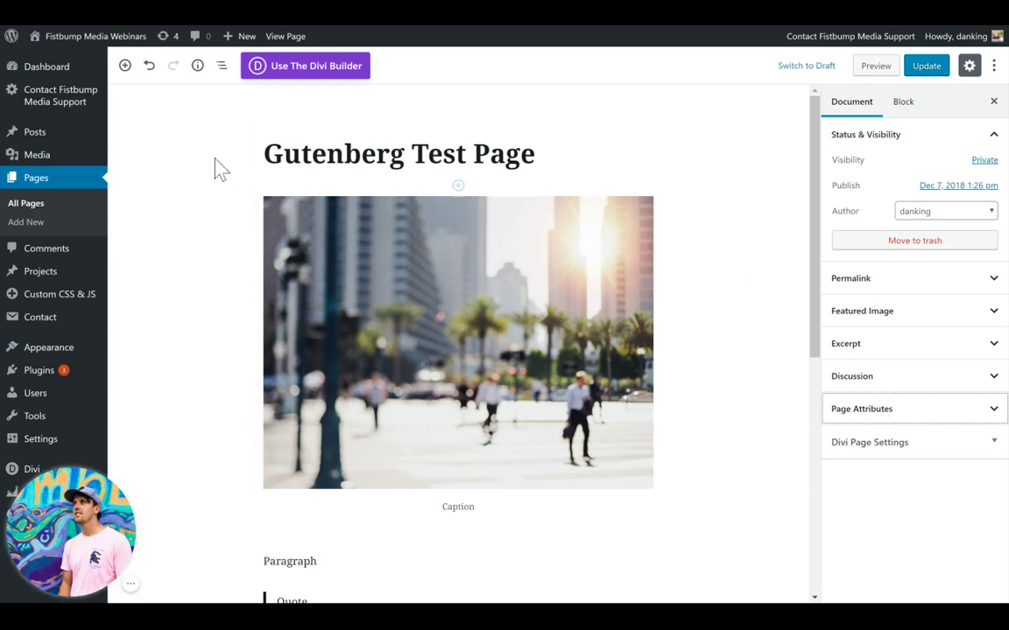
{"action": "left_click", "coordinate": [569, 155]}
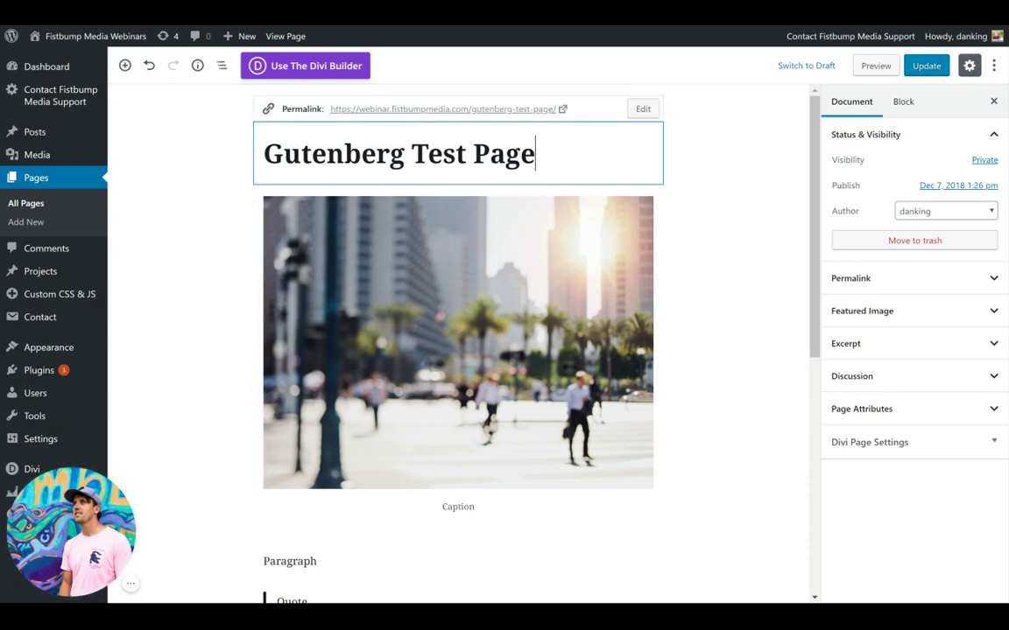
{"action": "left_click", "coordinate": [187, 183]}
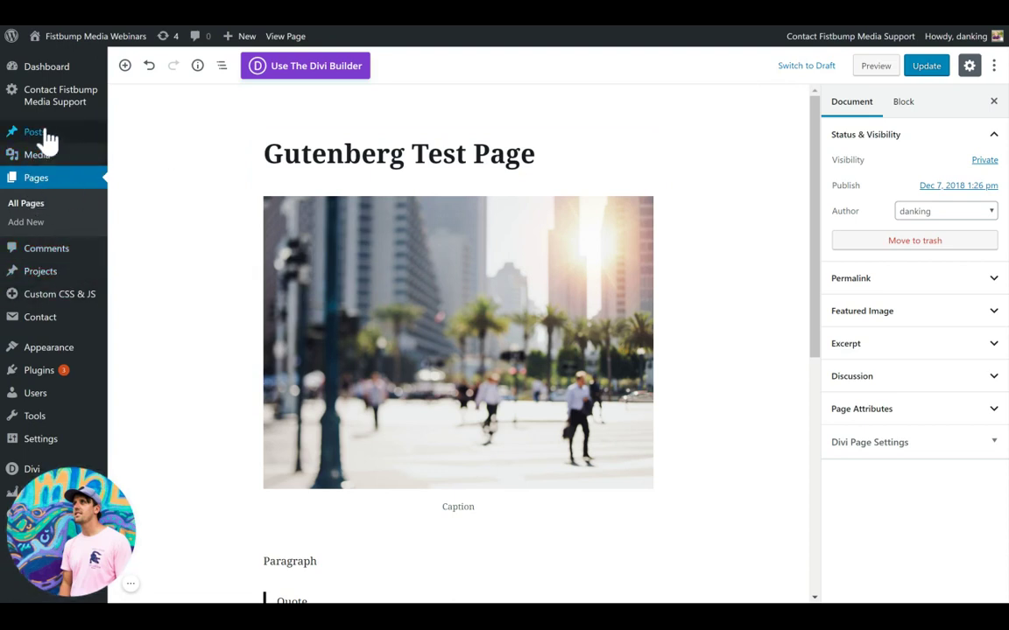
Step: Open the advanced Builder settings in the Divi Theme Options
{"action": "mouse_move", "coordinate": [55, 77]}
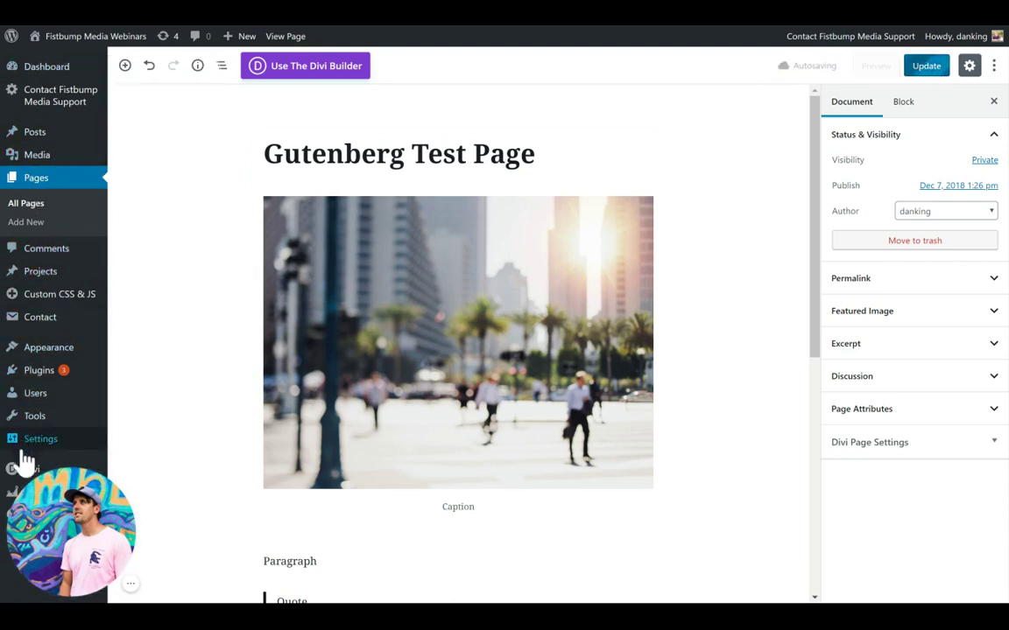
{"action": "mouse_move", "coordinate": [18, 477]}
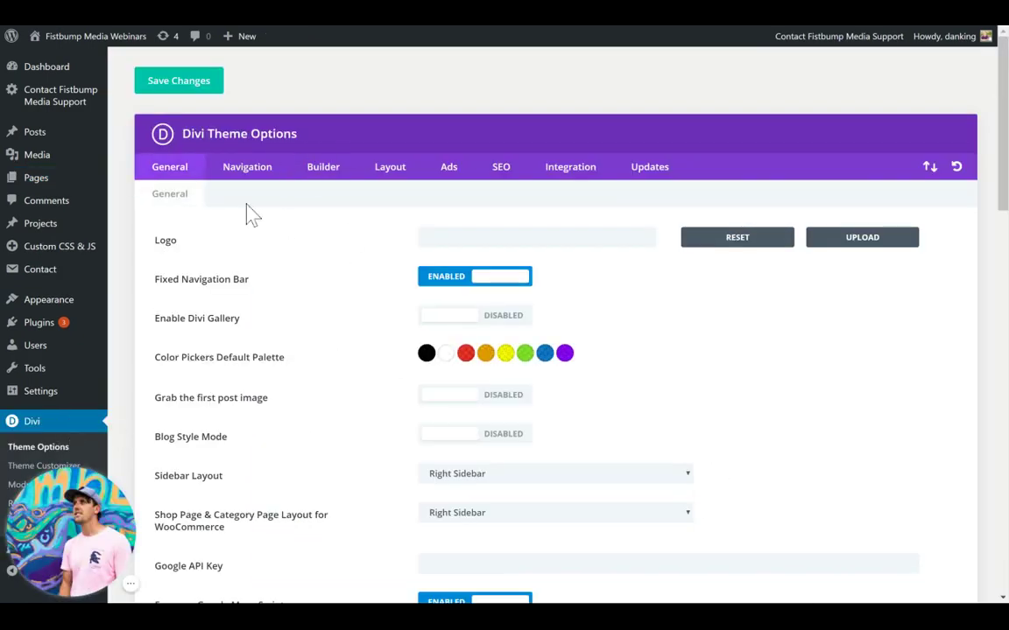
{"action": "left_click", "coordinate": [320, 173]}
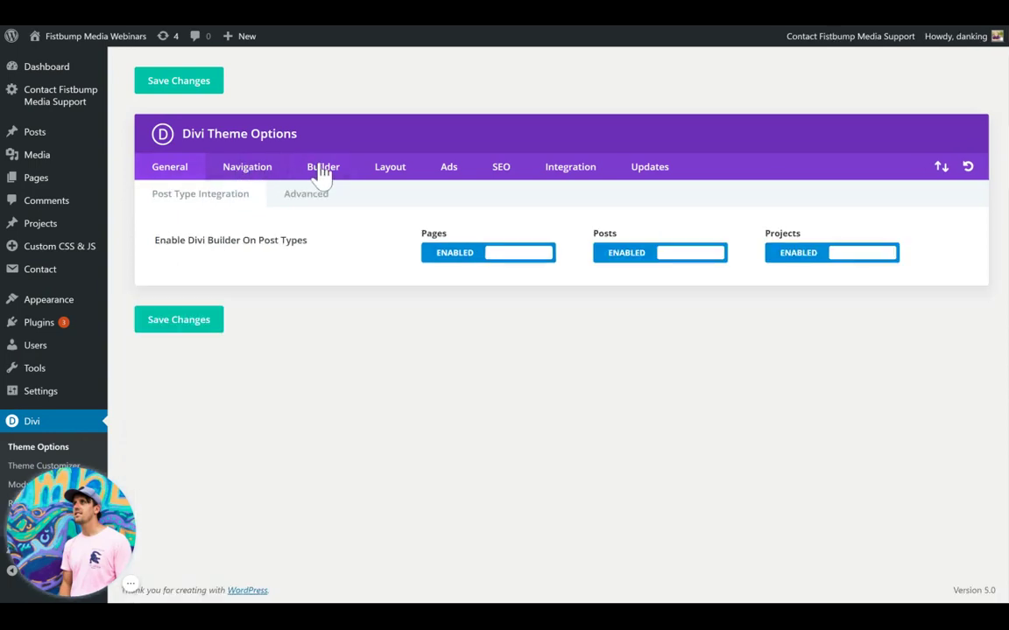
{"action": "left_click", "coordinate": [303, 196]}
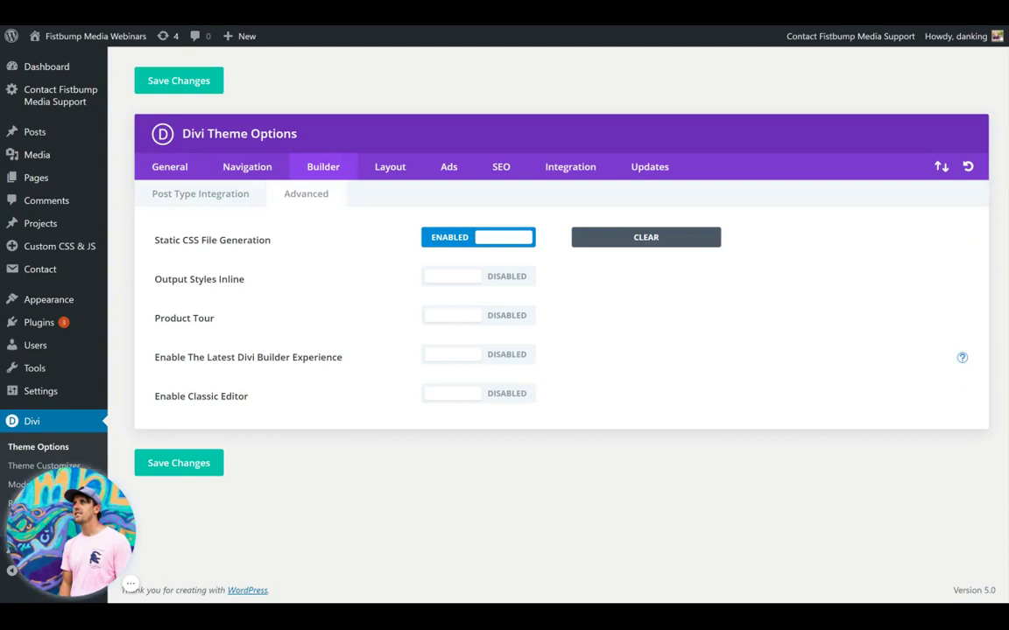
Step: Examine the Enable The Latest Divi Builder Experience and Enable Classic Editor options, highlighting their labels
{"action": "left_click_drag", "start_coordinate": [221, 358], "coordinate": [165, 358]}
{"action": "left_click", "coordinate": [318, 360]}
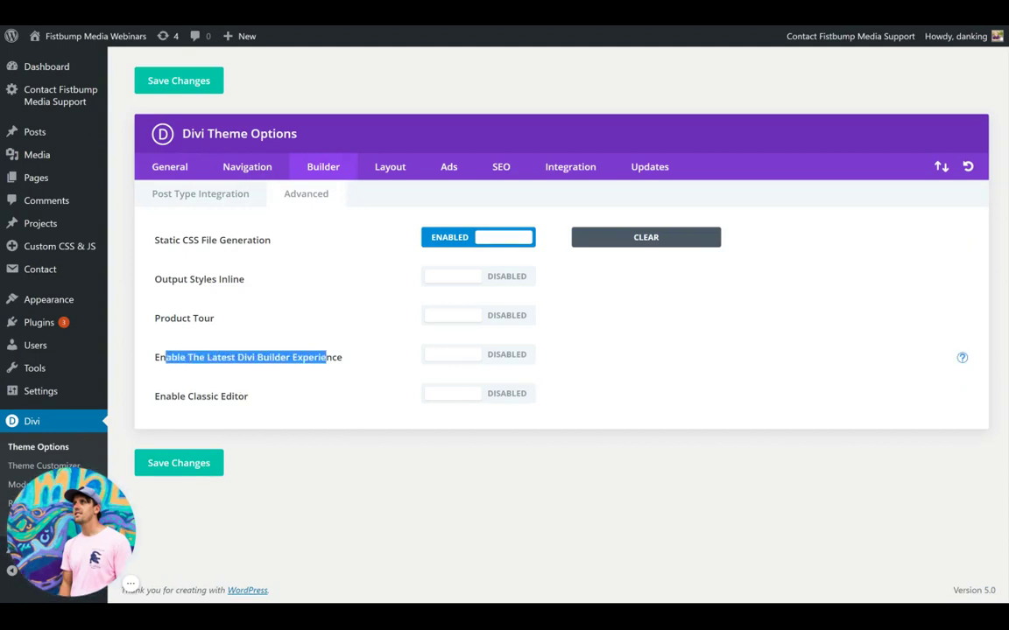
{"action": "left_click", "coordinate": [164, 358]}
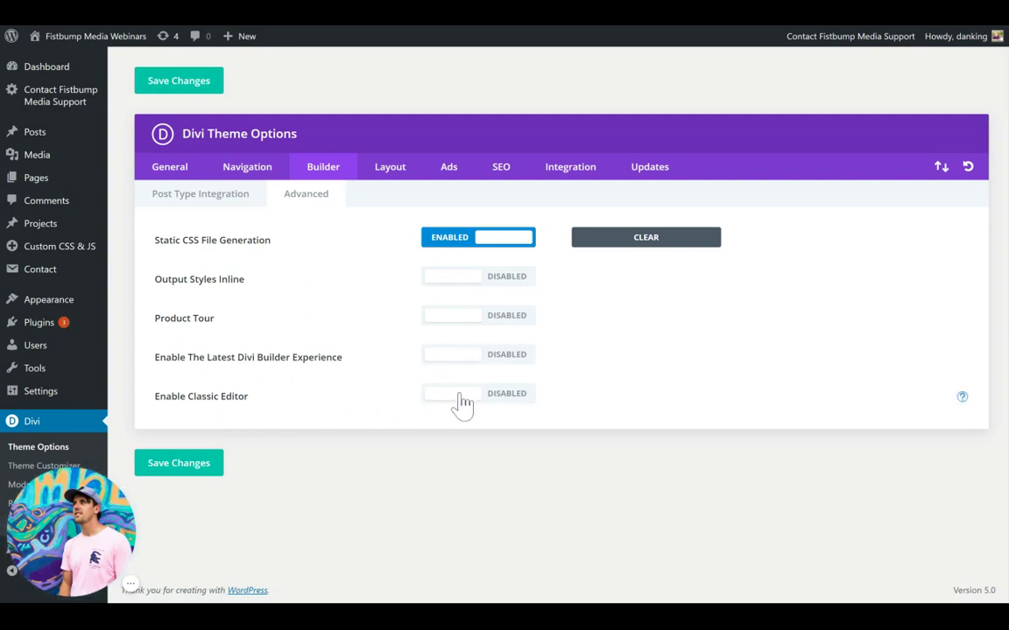
{"action": "left_click_drag", "start_coordinate": [156, 357], "coordinate": [339, 386]}
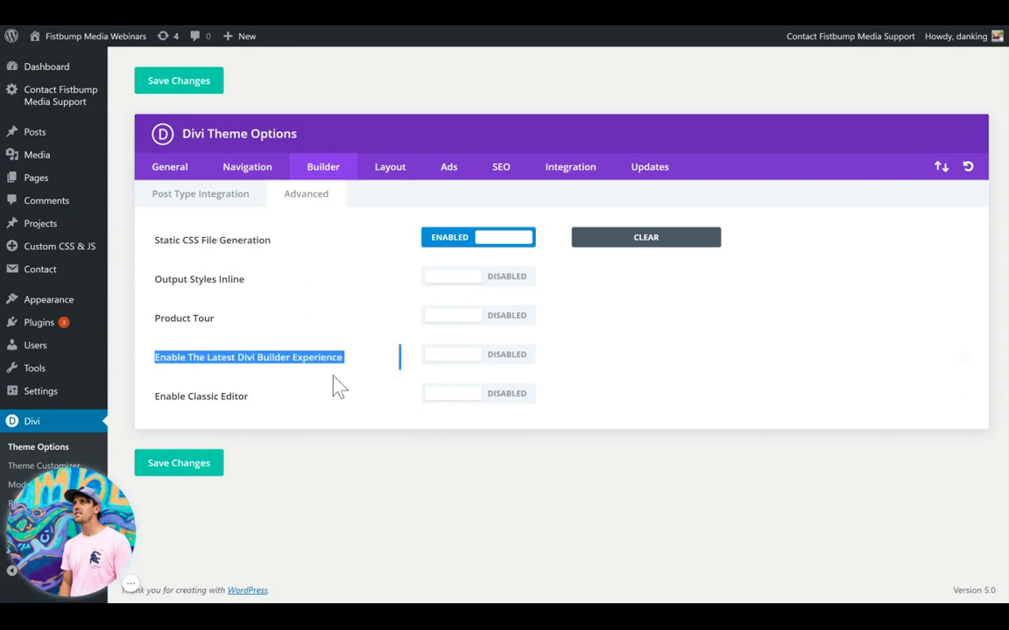
{"action": "left_click", "coordinate": [266, 398]}
{"action": "left_click_drag", "start_coordinate": [158, 407], "coordinate": [258, 407]}
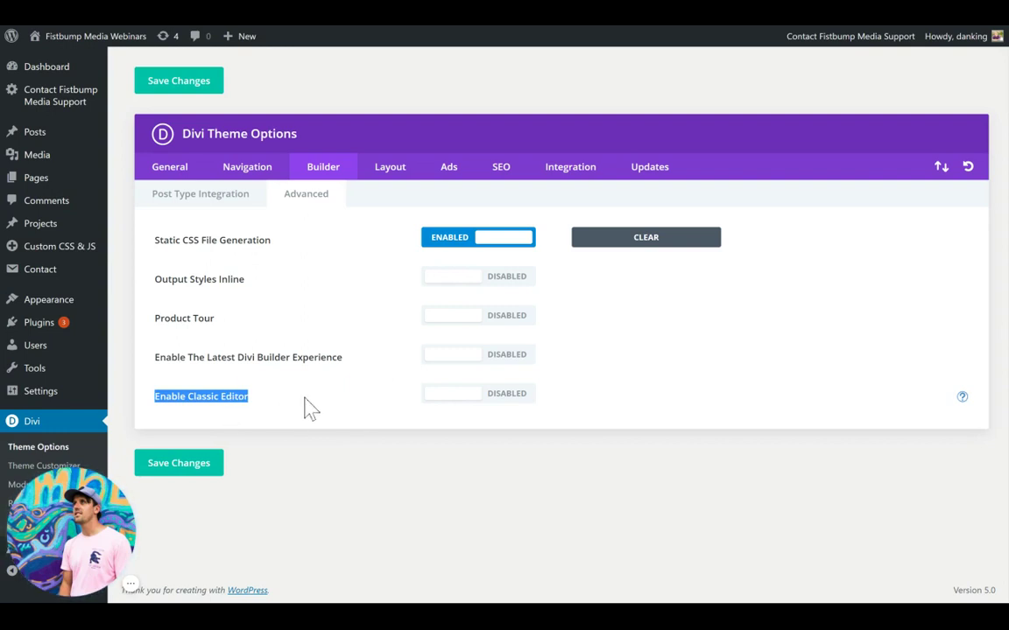
{"action": "left_click", "coordinate": [221, 394]}
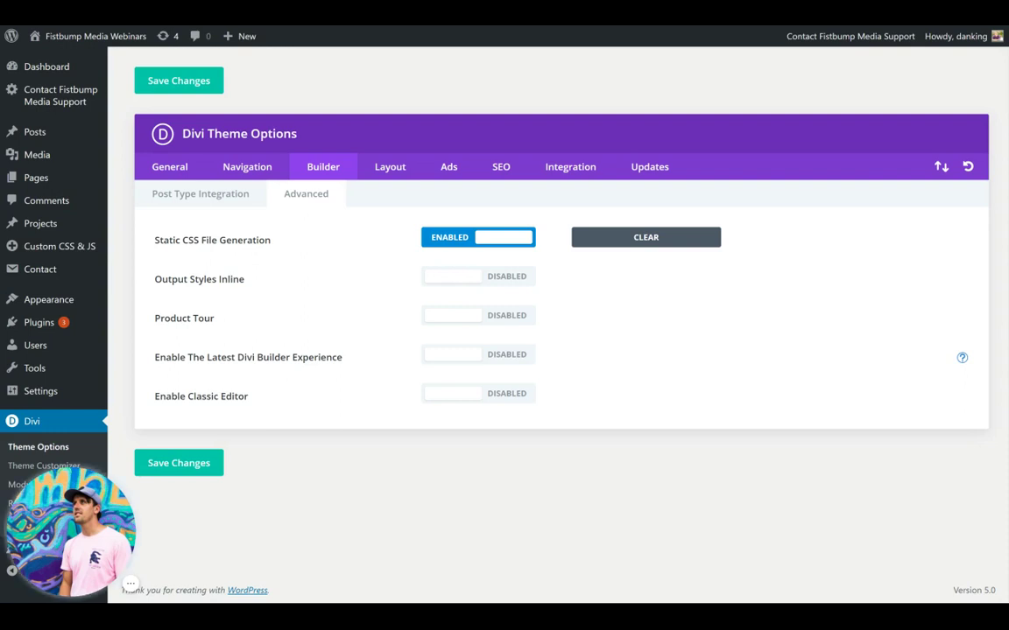
{"action": "left_click_drag", "start_coordinate": [156, 357], "coordinate": [227, 359]}
{"action": "left_click", "coordinate": [226, 358]}
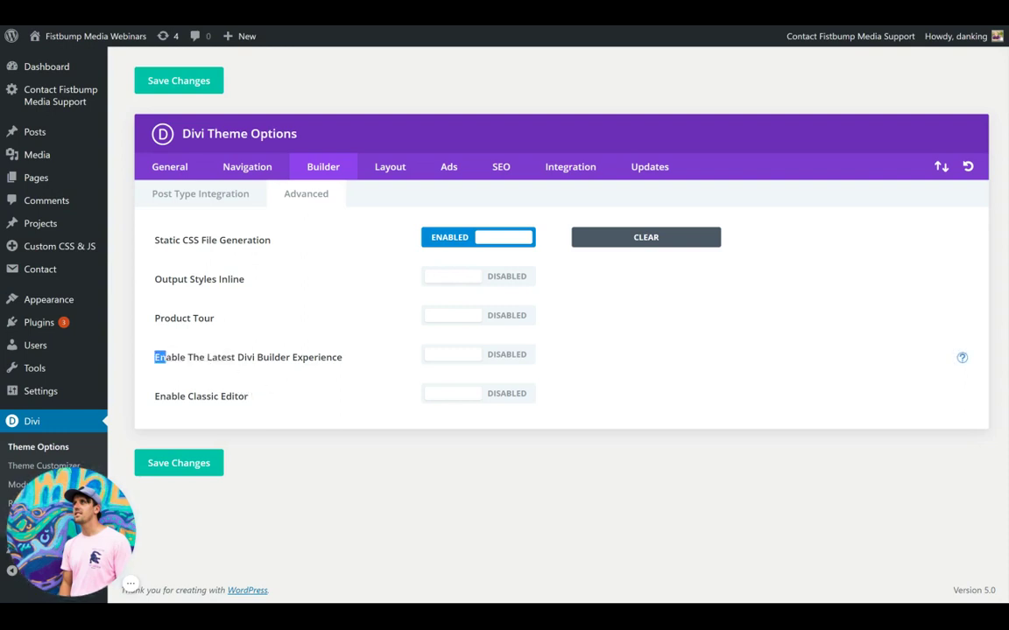
{"action": "left_click_drag", "start_coordinate": [165, 357], "coordinate": [272, 359]}
Step: Enable the Classic Editor and the Latest Divi Builder Experience in the Divi Theme Options and save the changes
{"action": "left_click", "coordinate": [454, 401]}
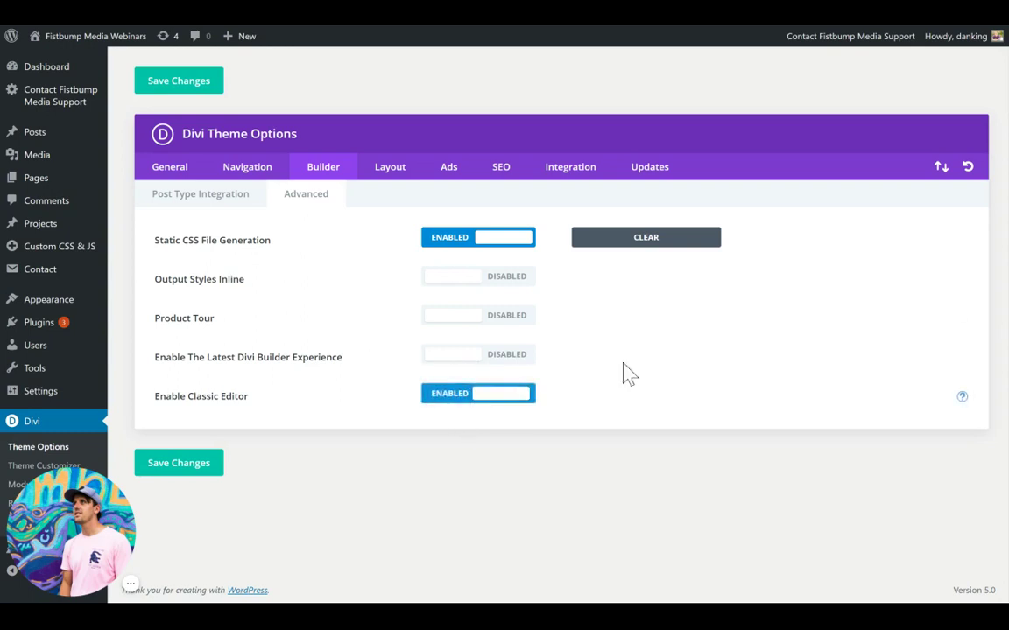
{"action": "left_click", "coordinate": [469, 361]}
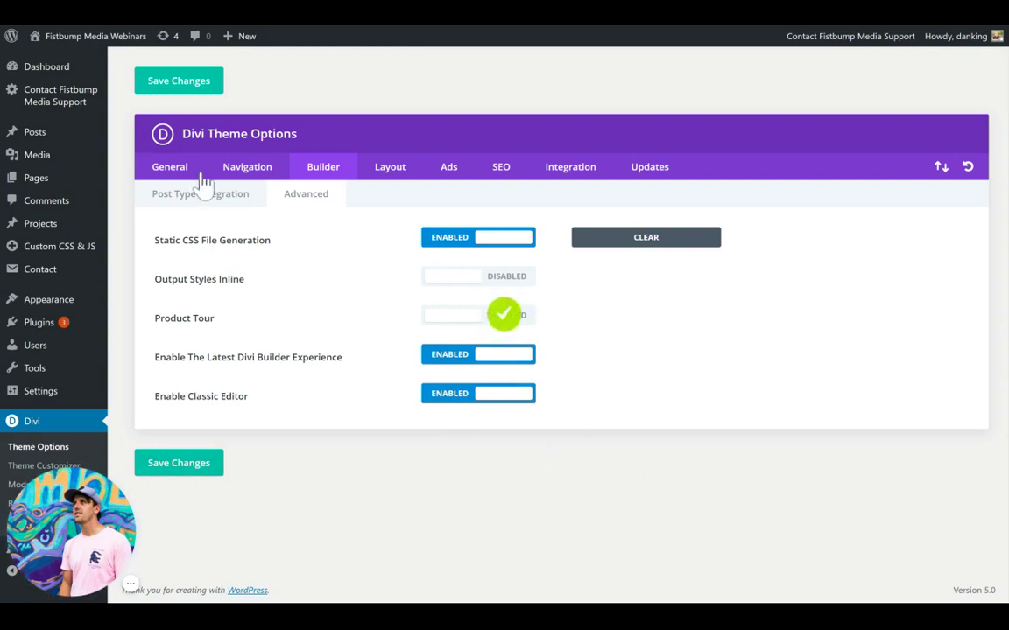
Step: Open the Divi Test Page for editing and look through its sections in the Divi Builder
{"action": "left_click", "coordinate": [127, 182]}
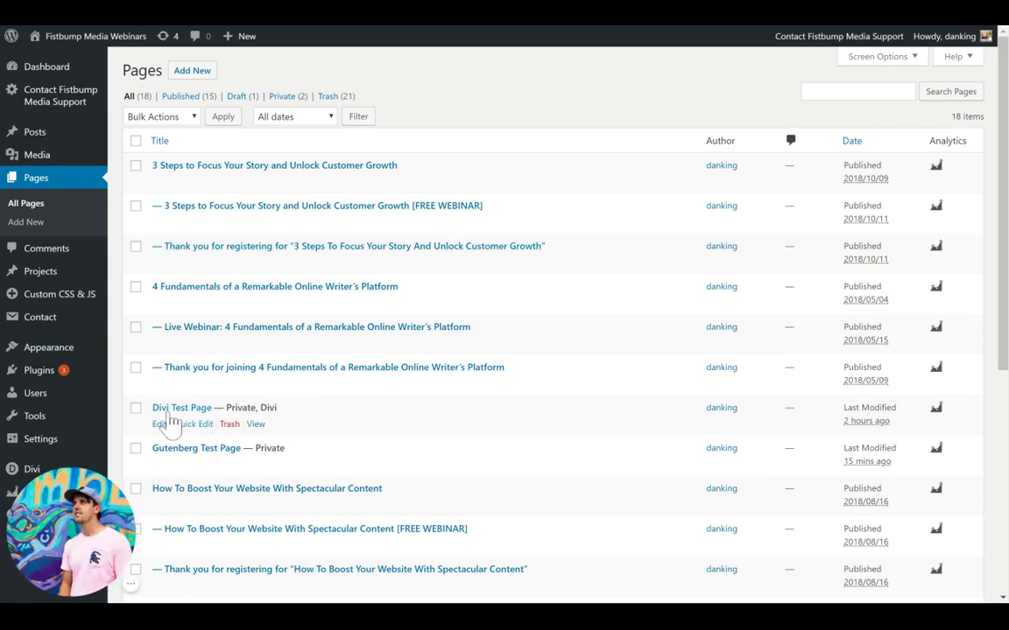
{"action": "left_click", "coordinate": [173, 413]}
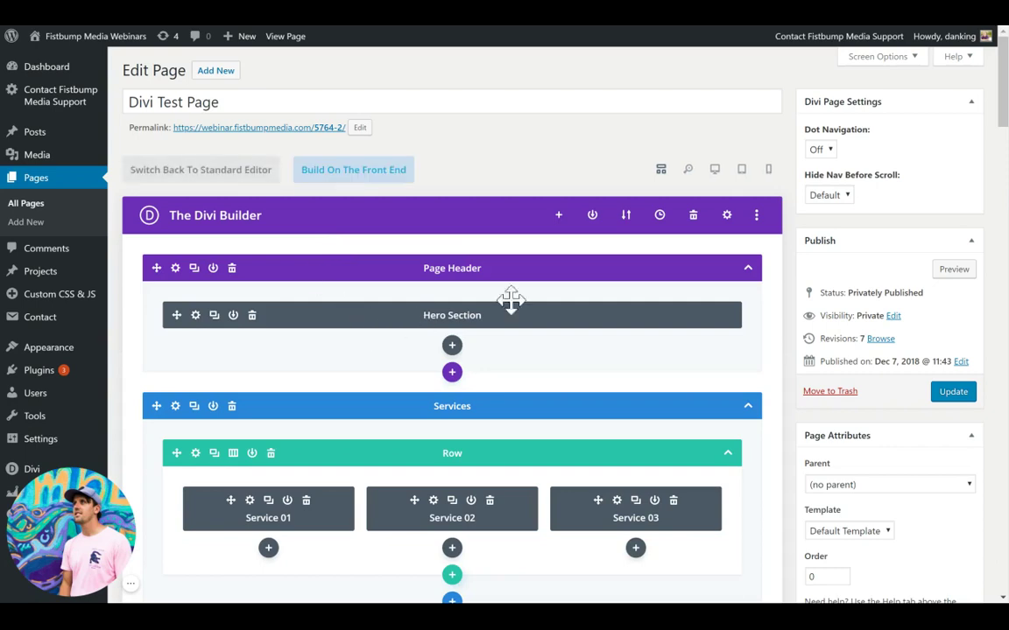
{"action": "scroll", "coordinate": [810, 252], "scroll_direction": "down", "scroll_amount": 1}
{"action": "scroll", "coordinate": [788, 271], "scroll_direction": "down", "scroll_amount": 2}
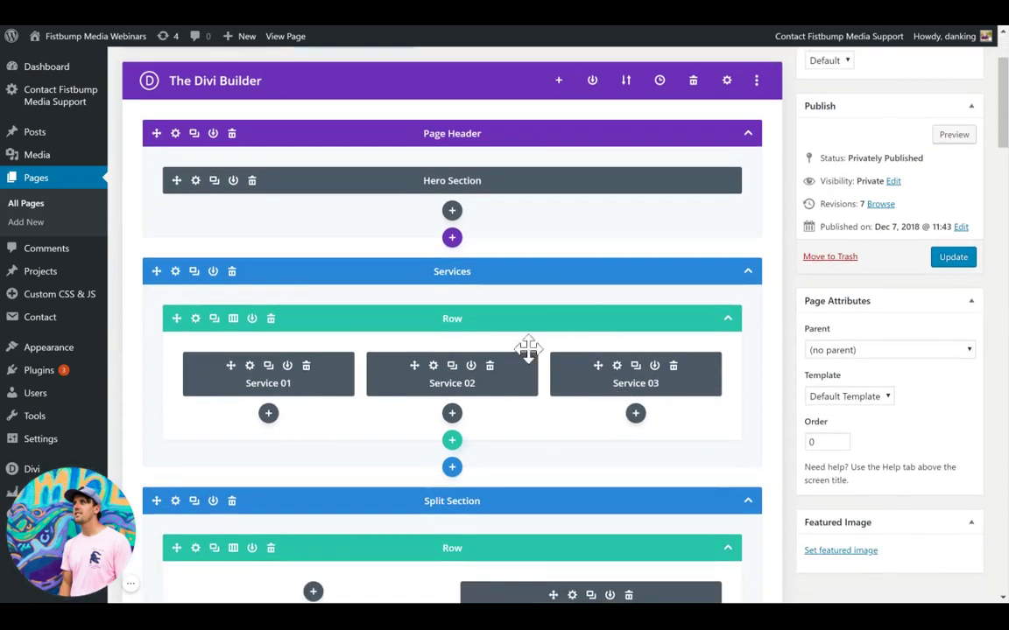
{"action": "scroll", "coordinate": [543, 333], "scroll_direction": "up", "scroll_amount": 3}
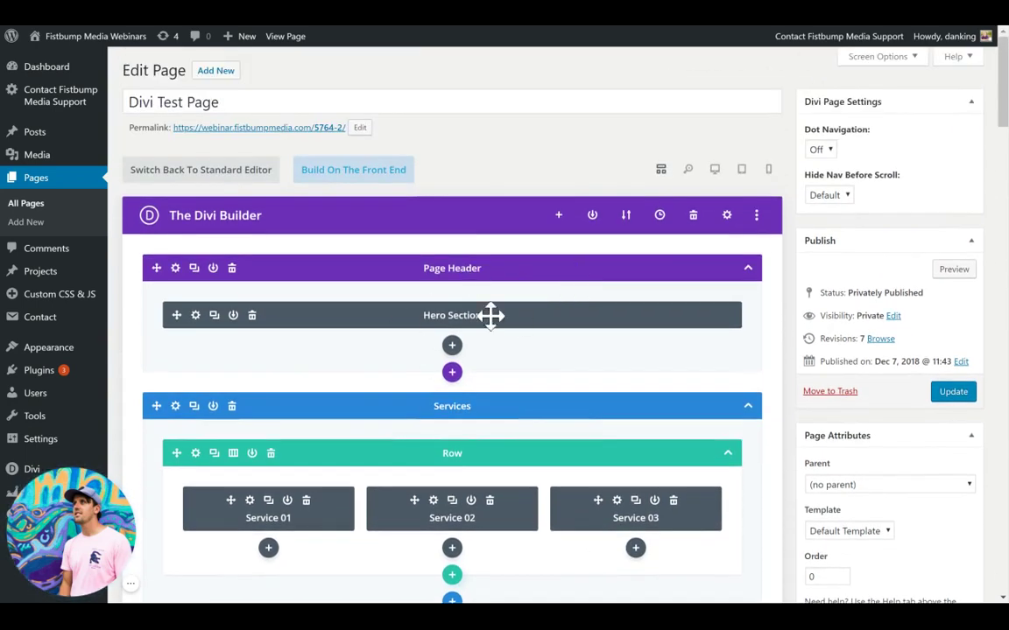
{"action": "scroll", "coordinate": [473, 504], "scroll_direction": "down", "scroll_amount": 5}
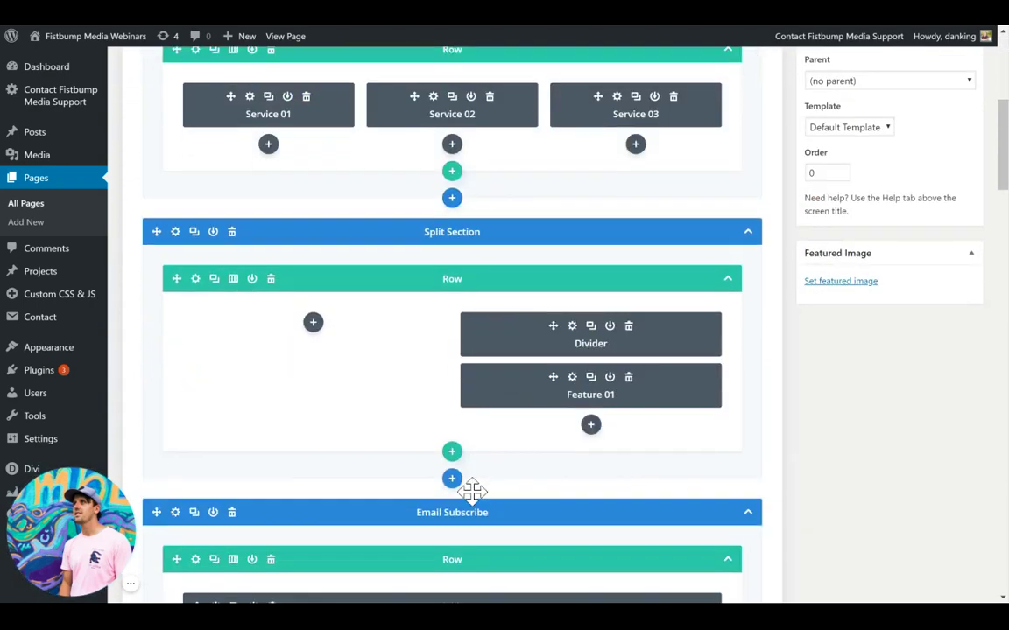
Step: Examine the sections, rows and modules of the Divi Test Page in the wireframe layout, including Services and Split Section
{"action": "scroll", "coordinate": [473, 502], "scroll_direction": "down", "scroll_amount": 5}
{"action": "scroll", "coordinate": [473, 491], "scroll_direction": "up", "scroll_amount": 9}
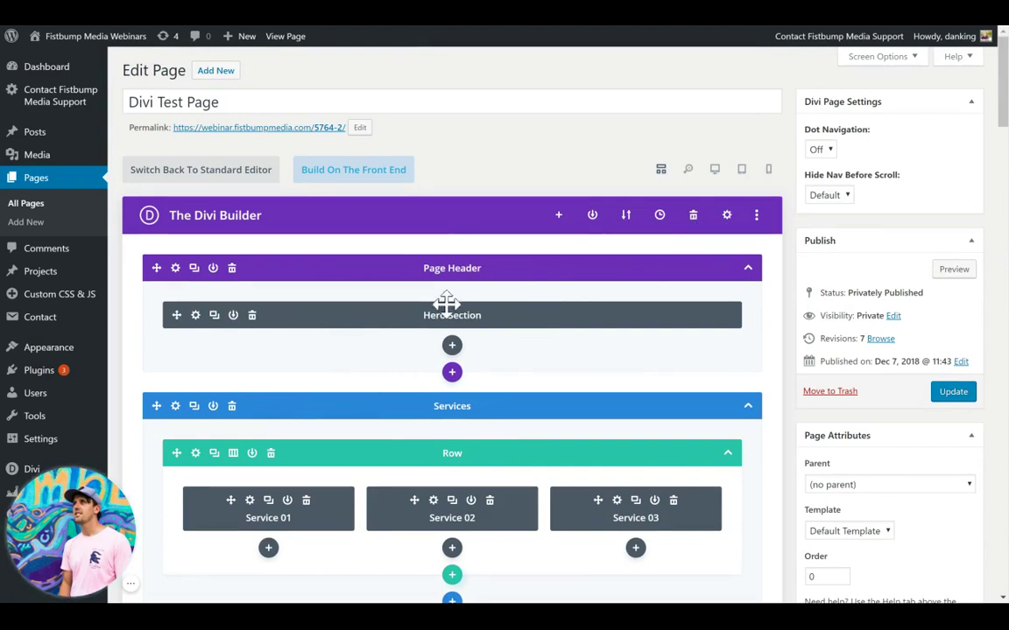
{"action": "scroll", "coordinate": [318, 522], "scroll_direction": "down", "scroll_amount": 3}
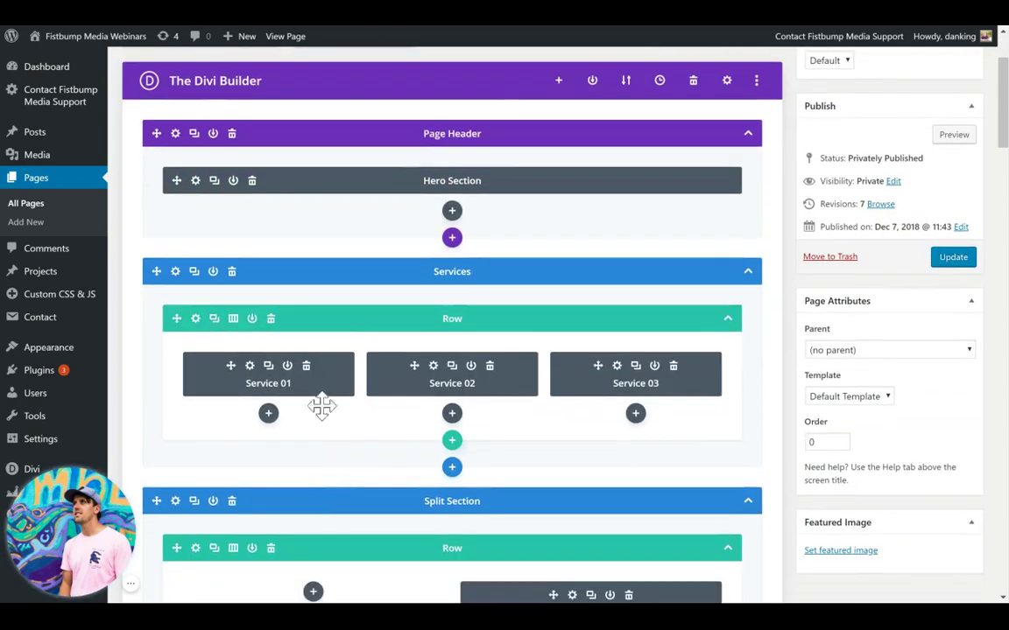
{"action": "left_click", "coordinate": [295, 391]}
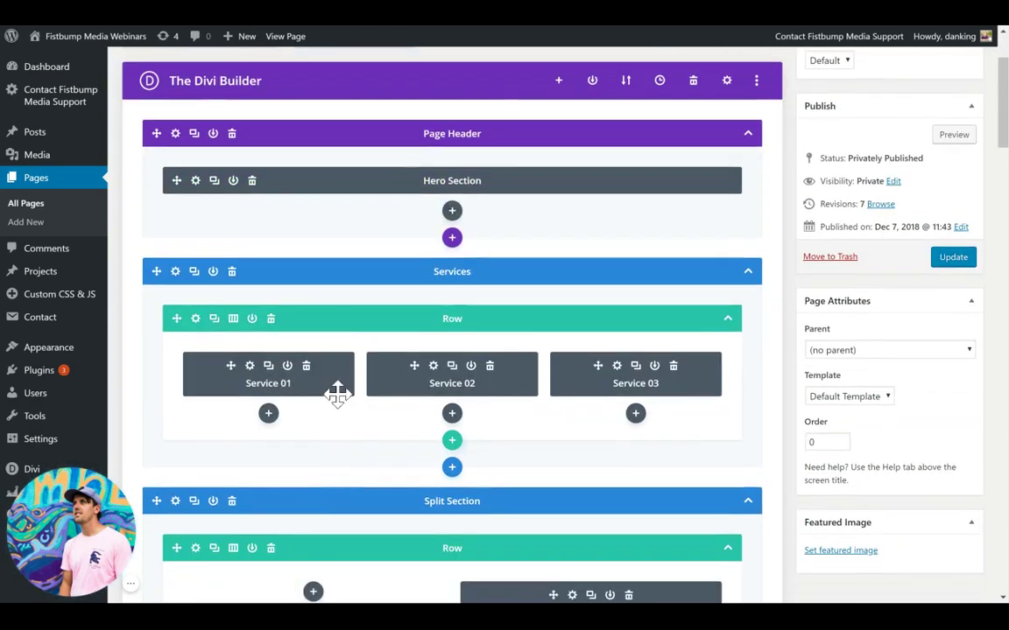
{"action": "left_click_drag", "start_coordinate": [350, 400], "coordinate": [303, 385]}
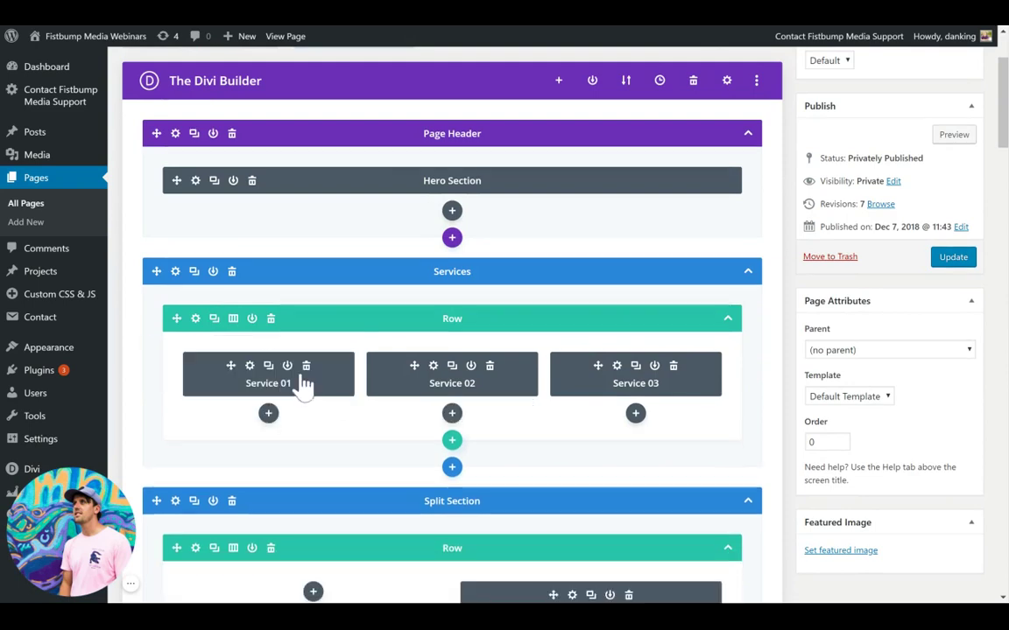
{"action": "scroll", "coordinate": [662, 381], "scroll_direction": "down", "scroll_amount": 5}
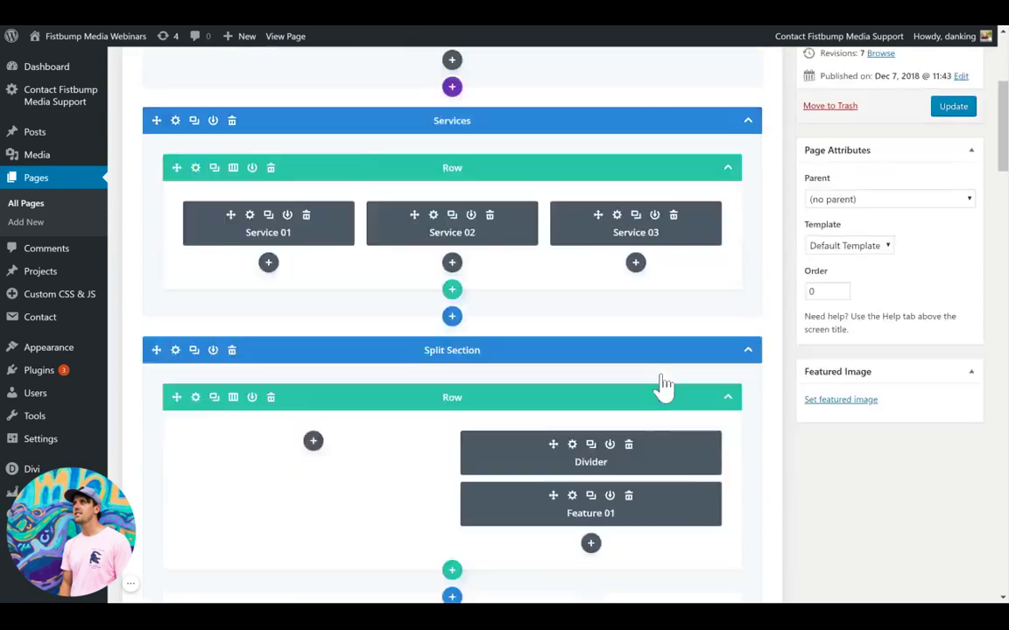
{"action": "scroll", "coordinate": [662, 375], "scroll_direction": "up", "scroll_amount": 4}
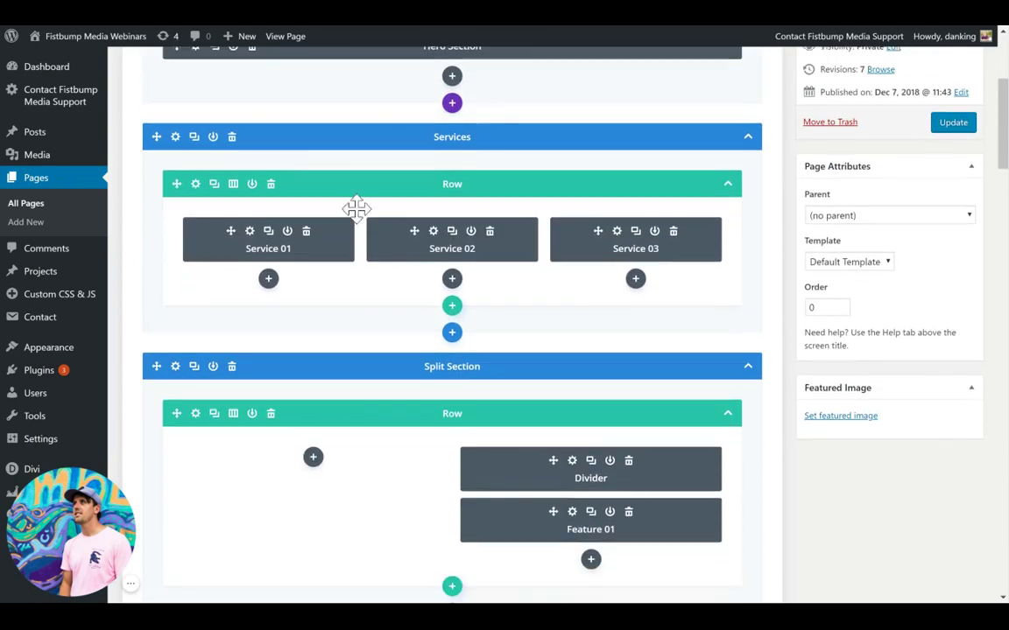
Step: Open the settings of the Hero Section module in the Page Header and look through its content options
{"action": "scroll", "coordinate": [355, 209], "scroll_direction": "up", "scroll_amount": 1}
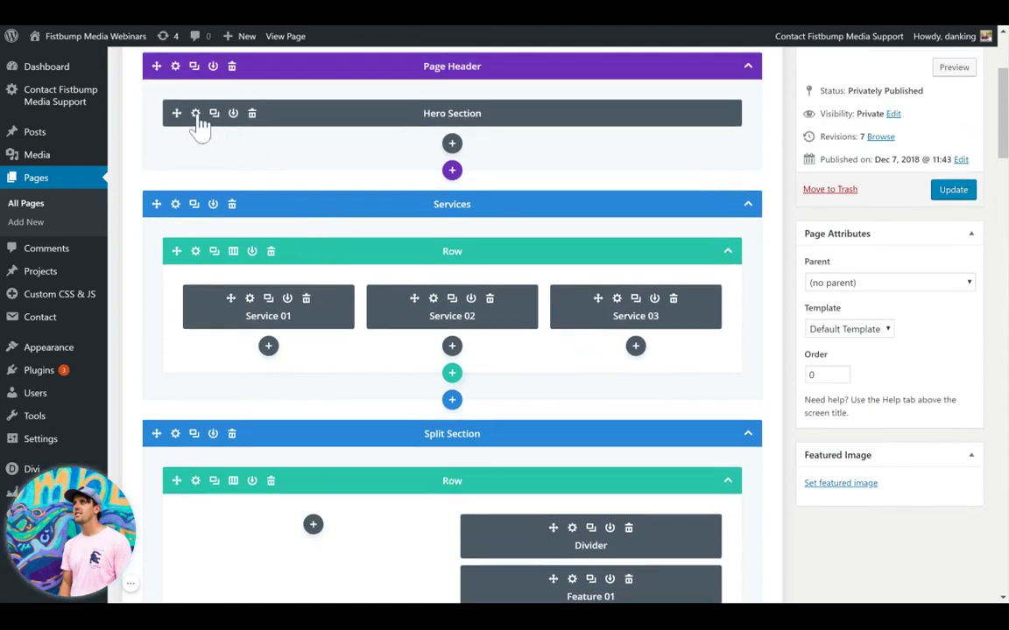
{"action": "left_click", "coordinate": [196, 116]}
{"action": "scroll", "coordinate": [162, 259], "scroll_direction": "down", "scroll_amount": 8}
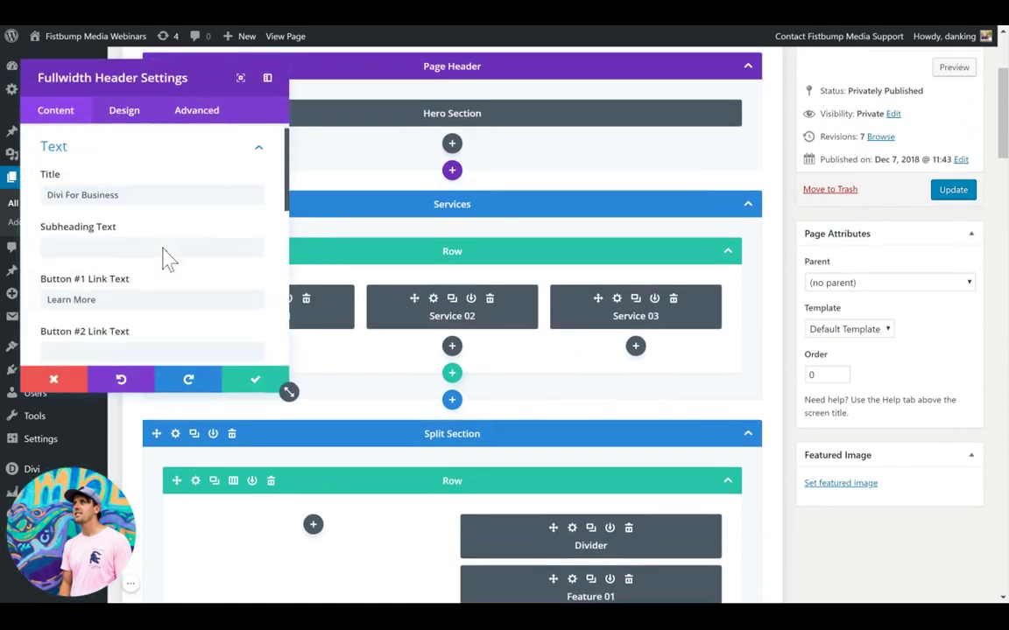
{"action": "scroll", "coordinate": [175, 263], "scroll_direction": "up", "scroll_amount": 8}
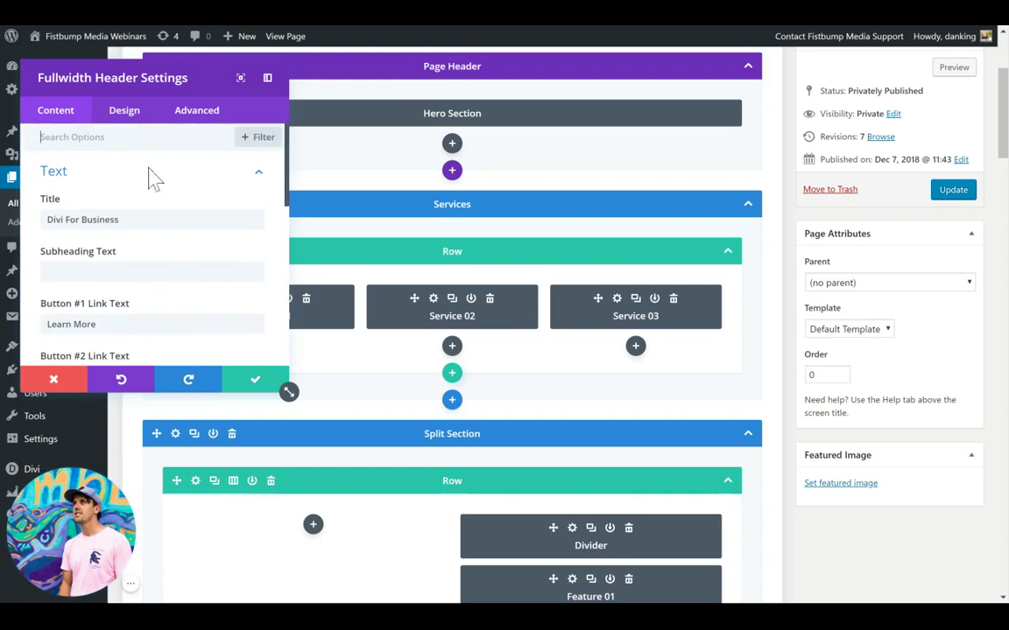
Step: Look through the design options of the Fullwidth Header, from Layout to Animation, and close its settings without saving
{"action": "left_click", "coordinate": [125, 109]}
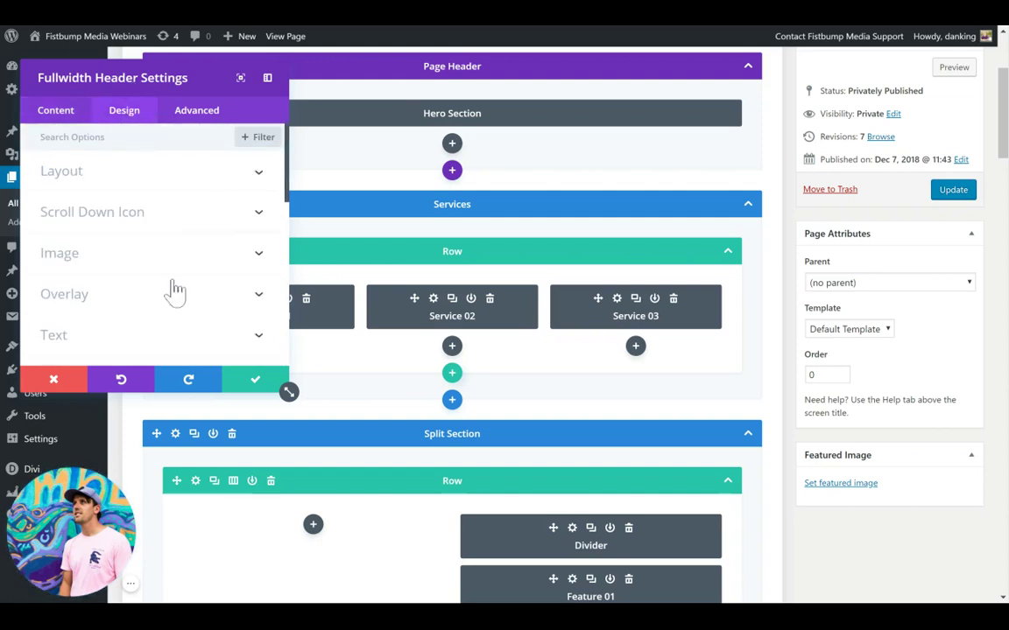
{"action": "scroll", "coordinate": [180, 319], "scroll_direction": "down", "scroll_amount": 3}
{"action": "scroll", "coordinate": [185, 333], "scroll_direction": "down", "scroll_amount": 4}
{"action": "scroll", "coordinate": [164, 270], "scroll_direction": "up", "scroll_amount": 2}
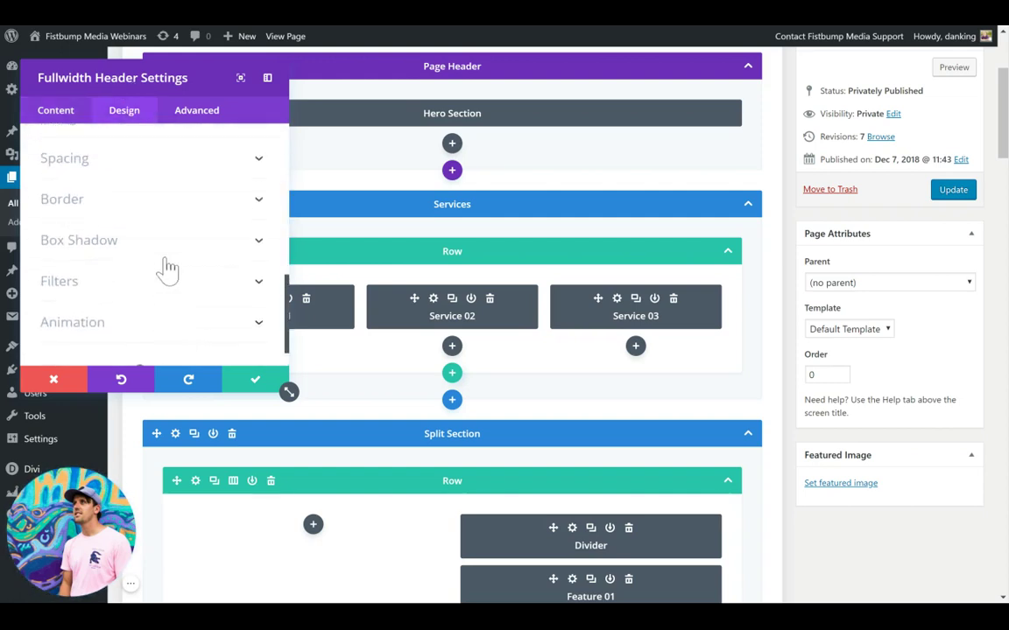
{"action": "scroll", "coordinate": [180, 261], "scroll_direction": "up", "scroll_amount": 5}
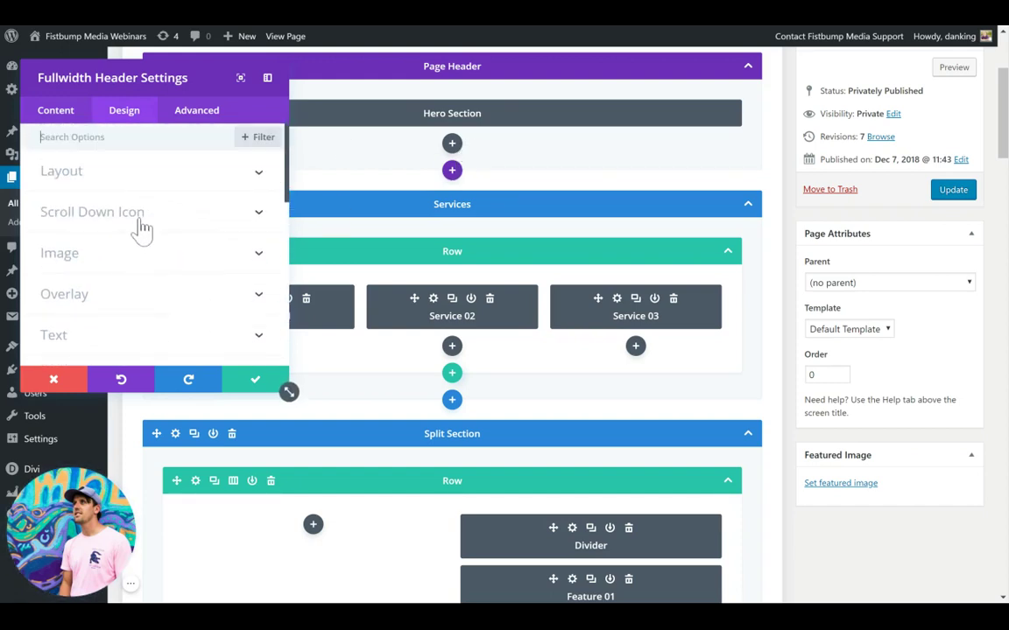
{"action": "scroll", "coordinate": [129, 289], "scroll_direction": "down", "scroll_amount": 1}
{"action": "scroll", "coordinate": [125, 290], "scroll_direction": "down", "scroll_amount": 5}
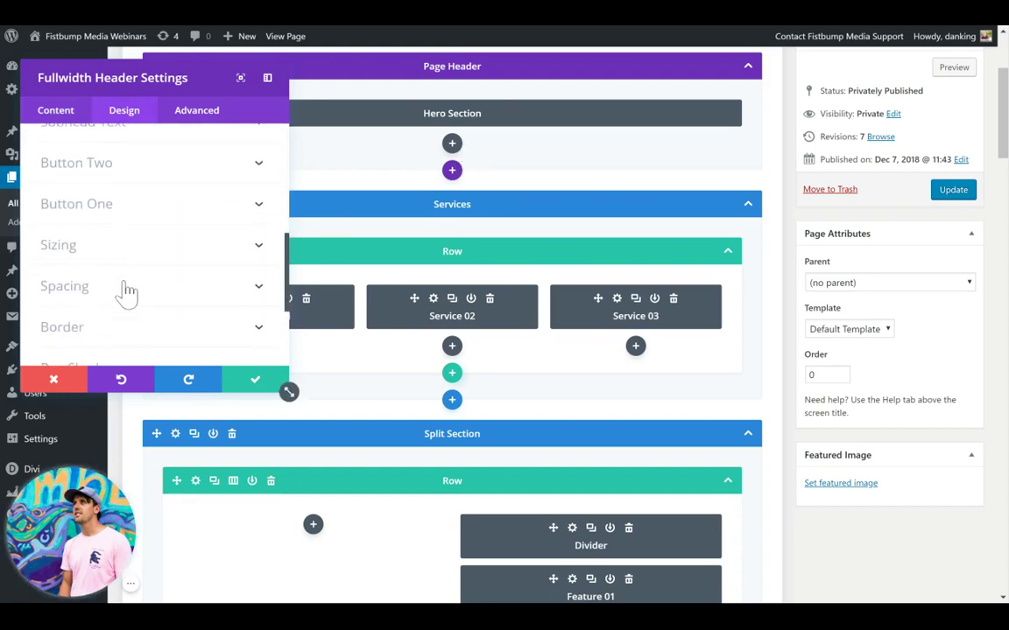
{"action": "left_click", "coordinate": [74, 385]}
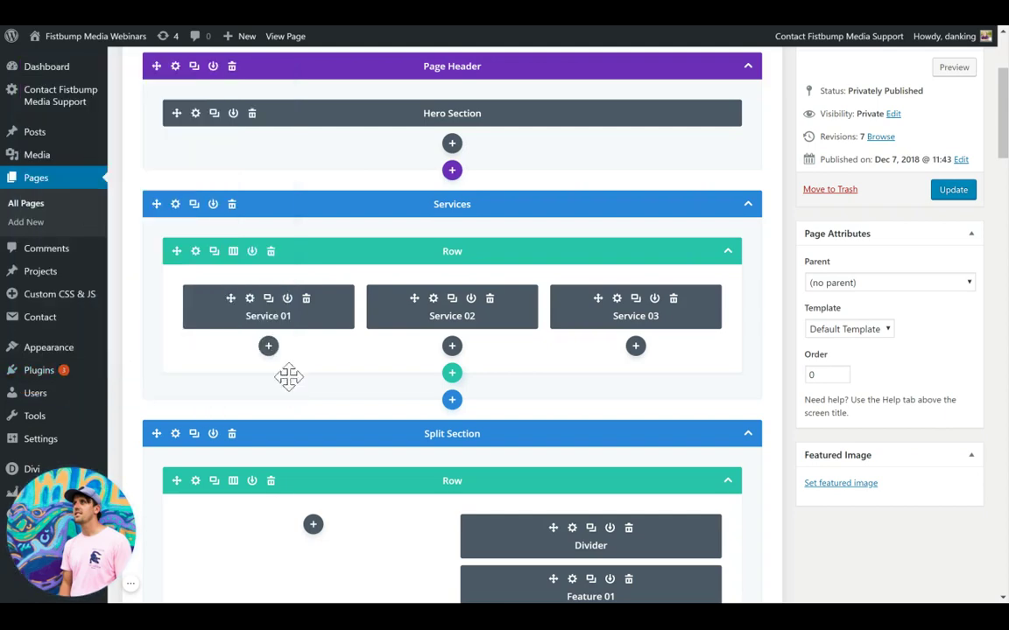
Step: Switch the Divi Builder to the desktop visual view and look through the whole rendered page down to the Publish box
{"action": "scroll", "coordinate": [619, 301], "scroll_direction": "up", "scroll_amount": 3}
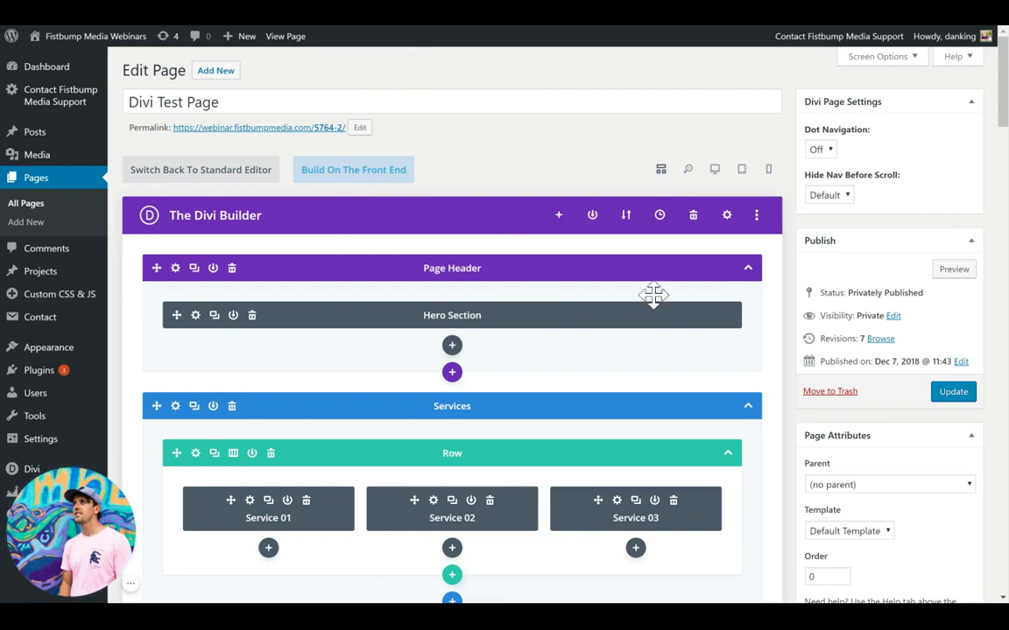
{"action": "left_click", "coordinate": [715, 170]}
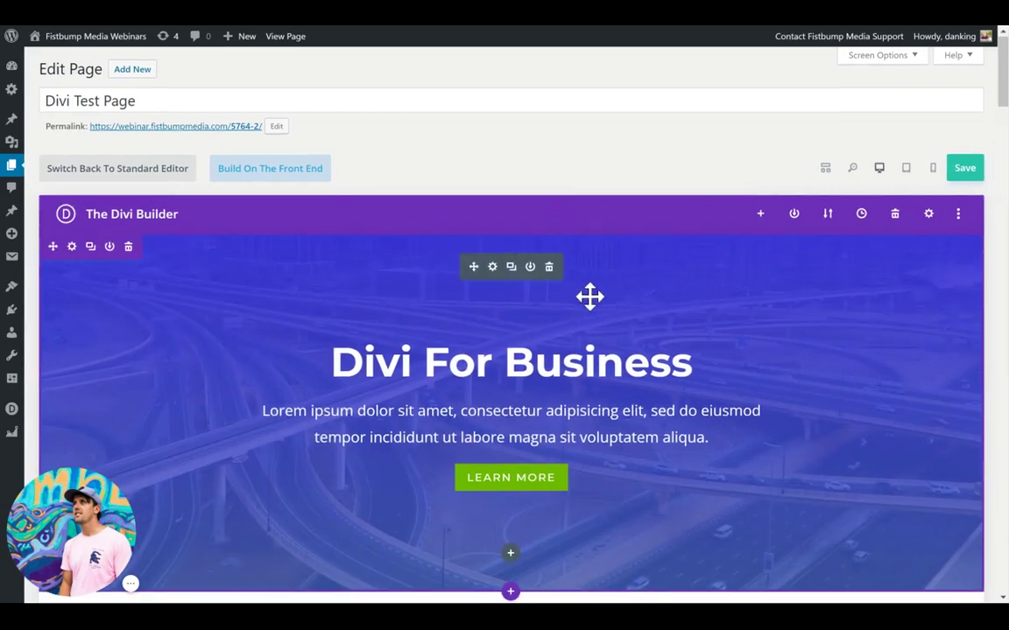
{"action": "scroll", "coordinate": [587, 295], "scroll_direction": "down", "scroll_amount": 4}
{"action": "scroll", "coordinate": [590, 297], "scroll_direction": "down", "scroll_amount": 9}
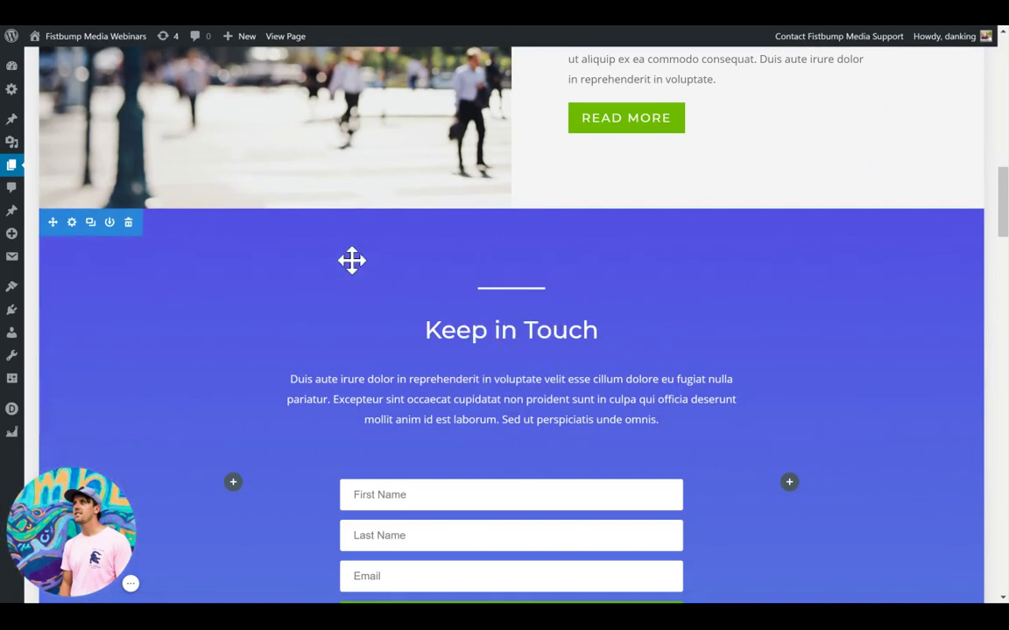
{"action": "scroll", "coordinate": [648, 248], "scroll_direction": "down", "scroll_amount": 3}
{"action": "scroll", "coordinate": [649, 249], "scroll_direction": "down", "scroll_amount": 12}
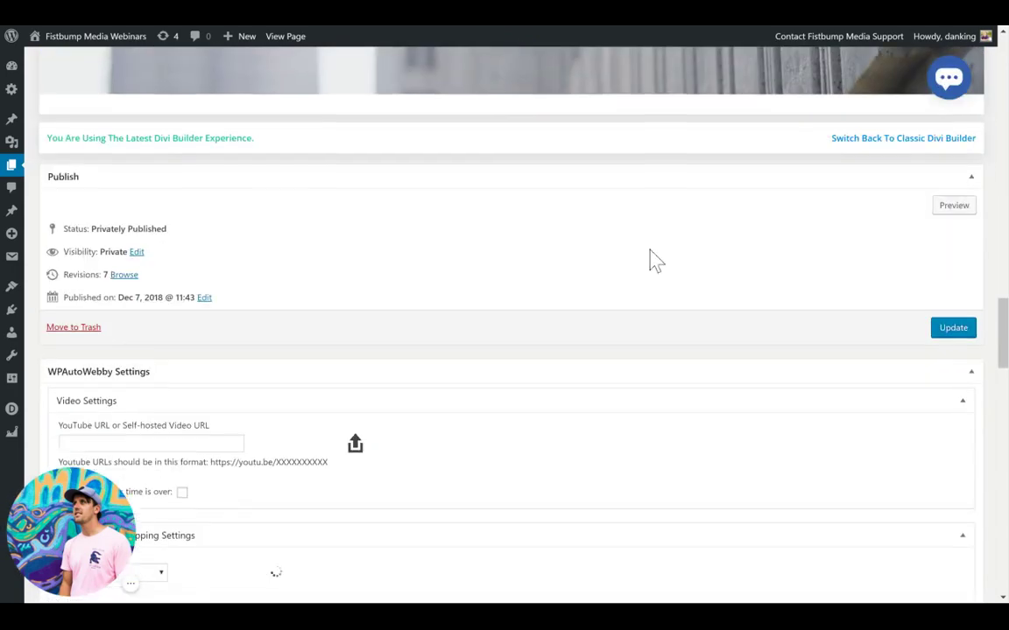
{"action": "scroll", "coordinate": [650, 260], "scroll_direction": "up", "scroll_amount": 5}
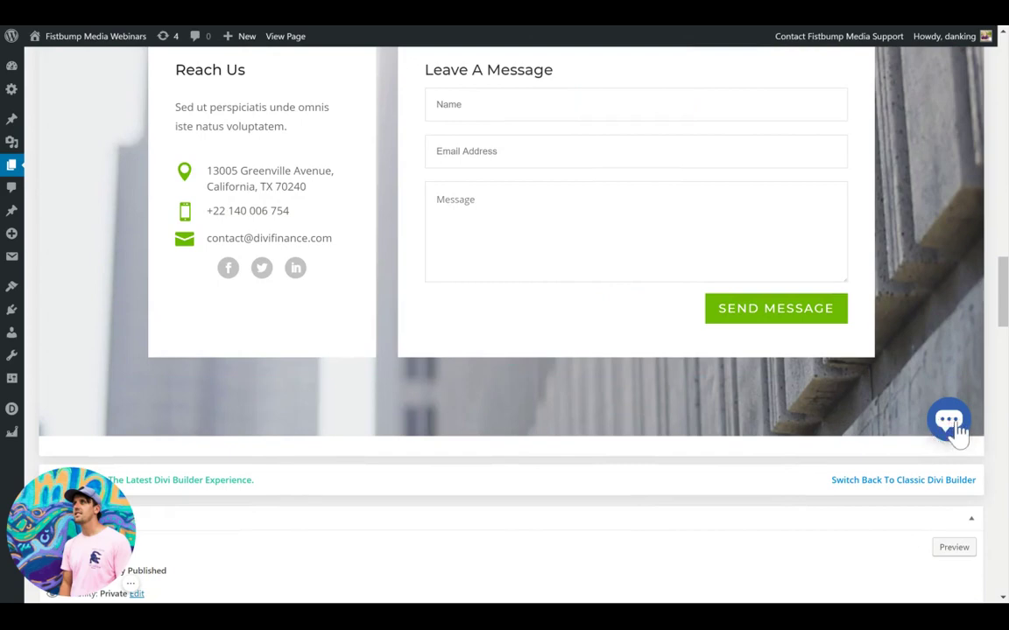
{"action": "scroll", "coordinate": [595, 414], "scroll_direction": "up", "scroll_amount": 8}
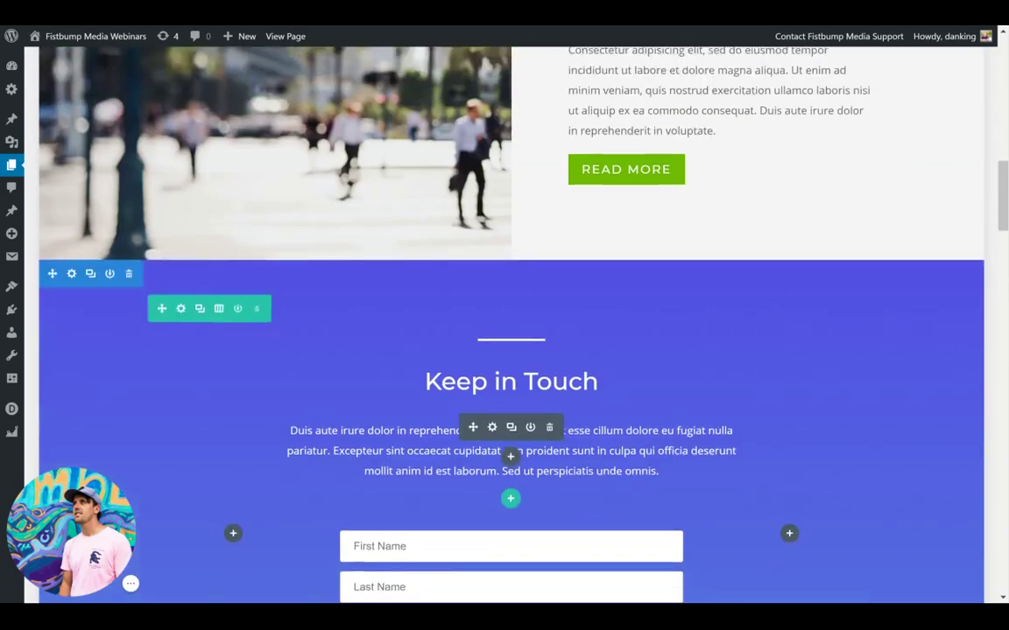
{"action": "scroll", "coordinate": [622, 407], "scroll_direction": "up", "scroll_amount": 15}
{"action": "scroll", "coordinate": [621, 407], "scroll_direction": "up", "scroll_amount": 2}
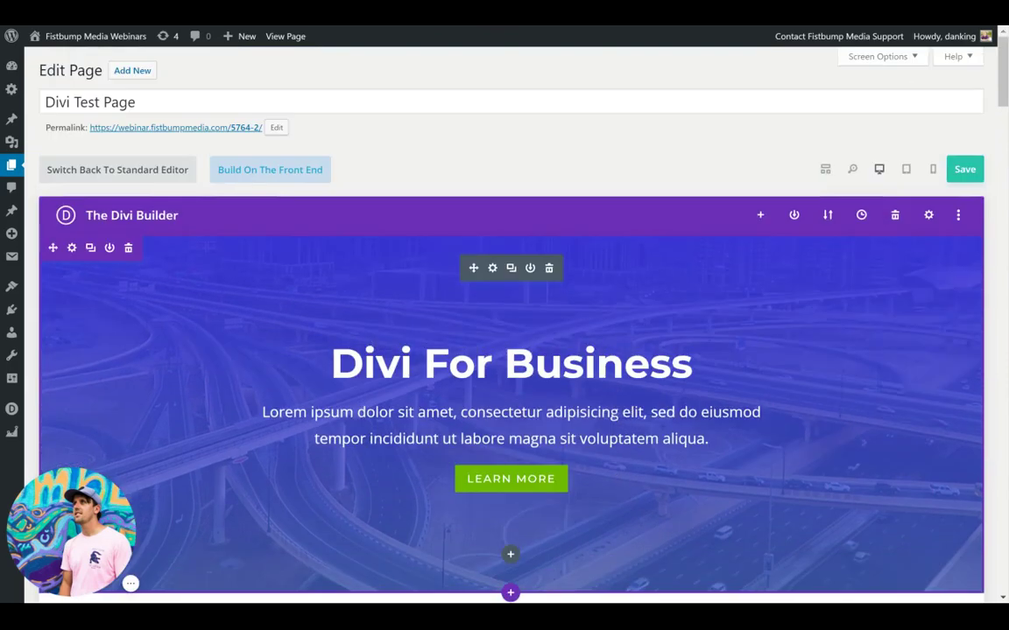
Step: Open the settings of the Investment Planning blurb in the services section and close them without saving
{"action": "scroll", "coordinate": [667, 411], "scroll_direction": "down", "scroll_amount": 3}
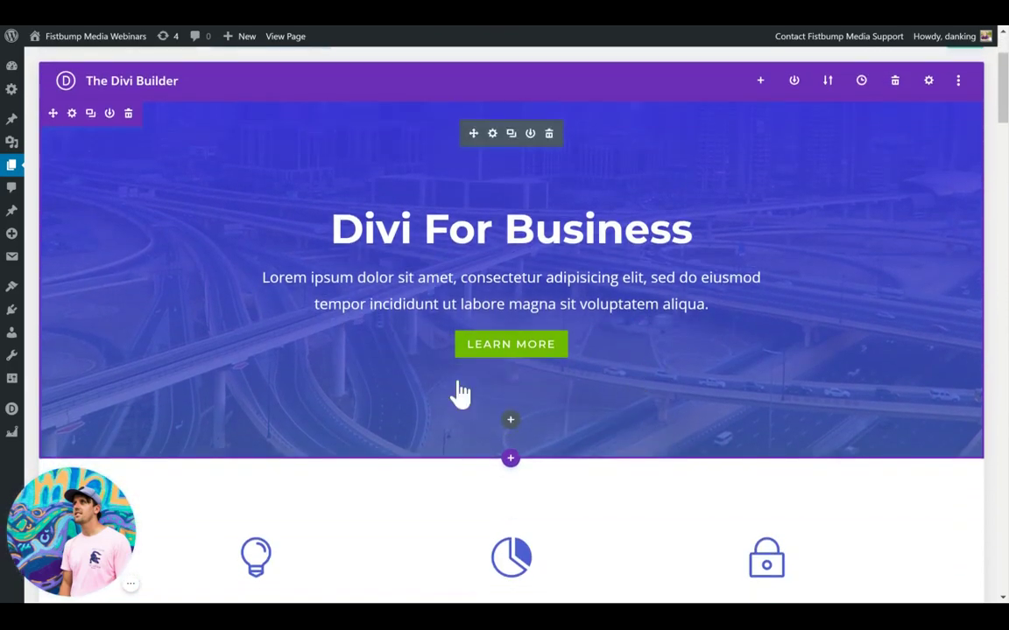
{"action": "scroll", "coordinate": [727, 422], "scroll_direction": "down", "scroll_amount": 5}
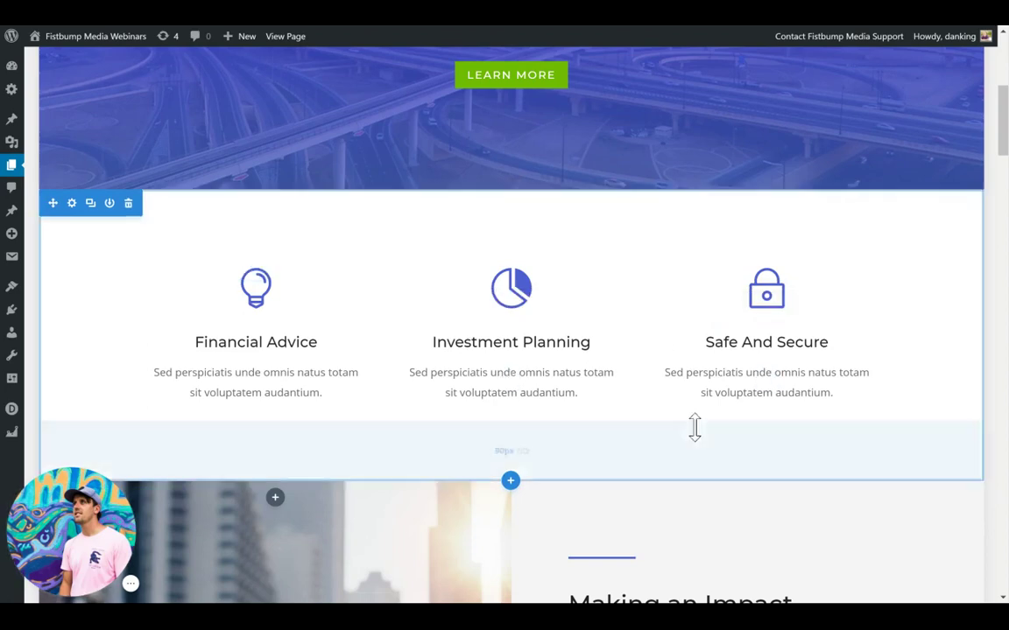
{"action": "left_click", "coordinate": [491, 301]}
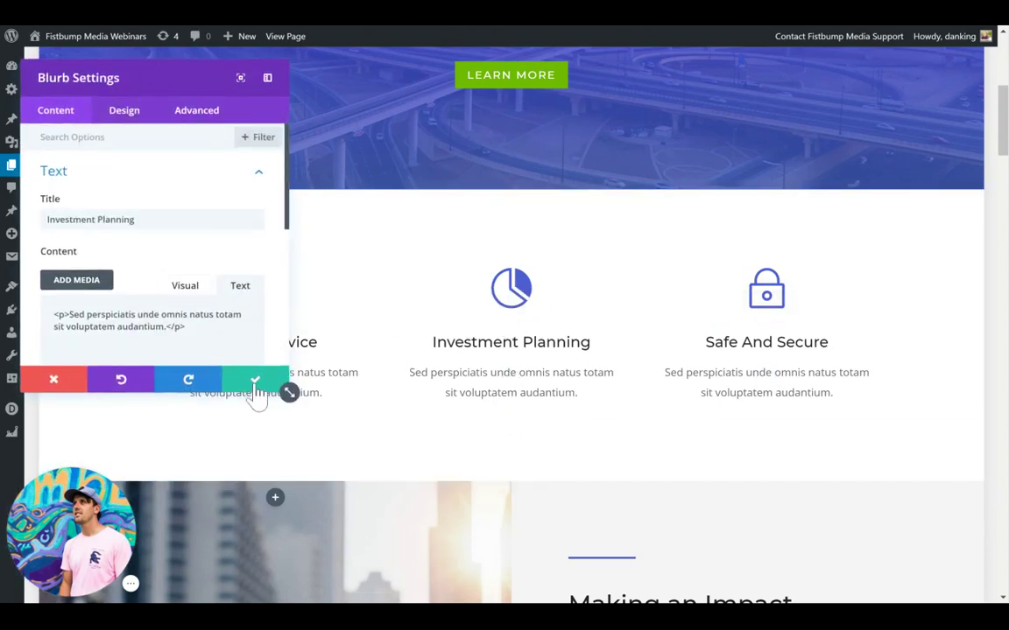
{"action": "left_click", "coordinate": [50, 380]}
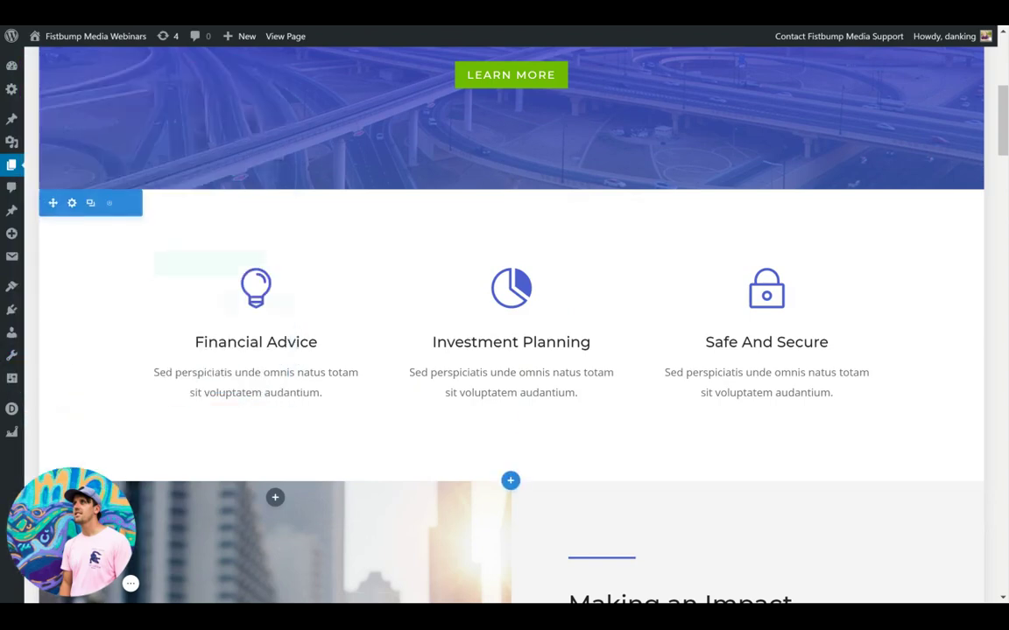
Step: Preview the page in the tablet and phone views, finishing in the wireframe view
{"action": "scroll", "coordinate": [480, 276], "scroll_direction": "up", "scroll_amount": 5}
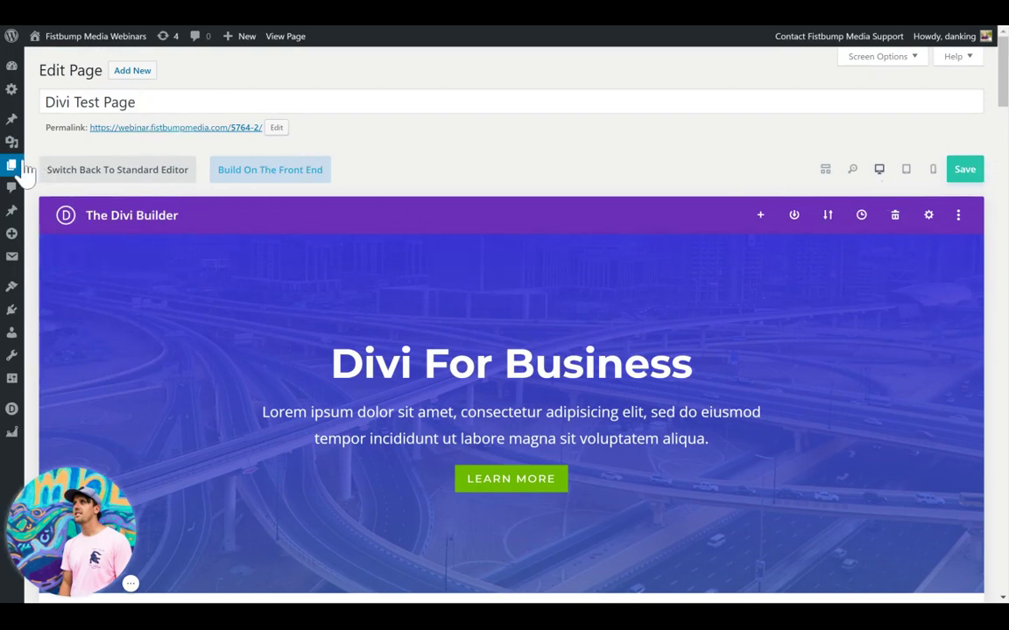
{"action": "left_click", "coordinate": [907, 171]}
{"action": "left_click", "coordinate": [934, 171]}
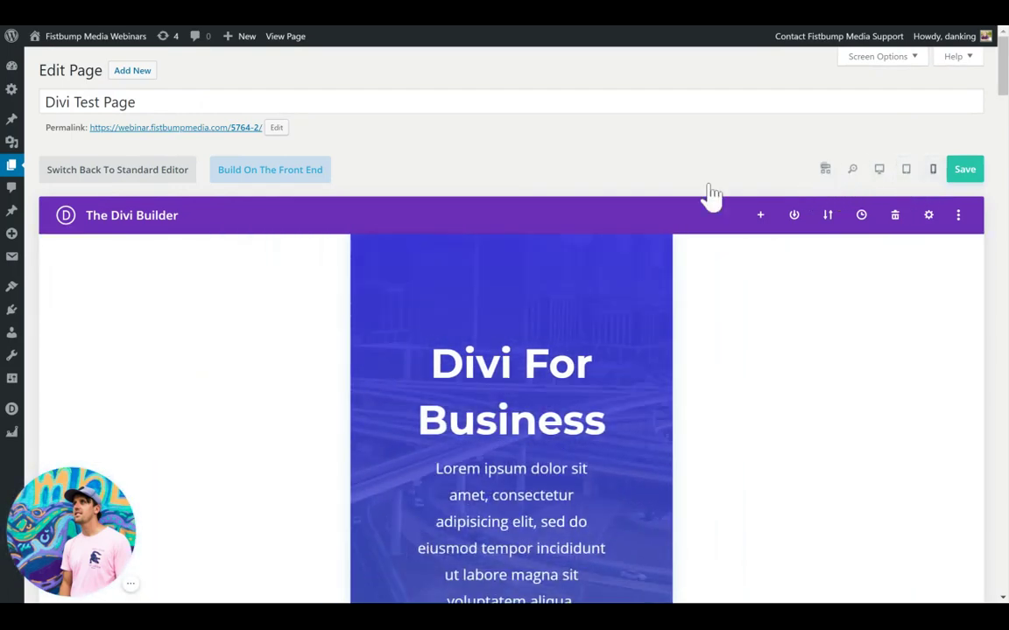
{"action": "left_click", "coordinate": [825, 169]}
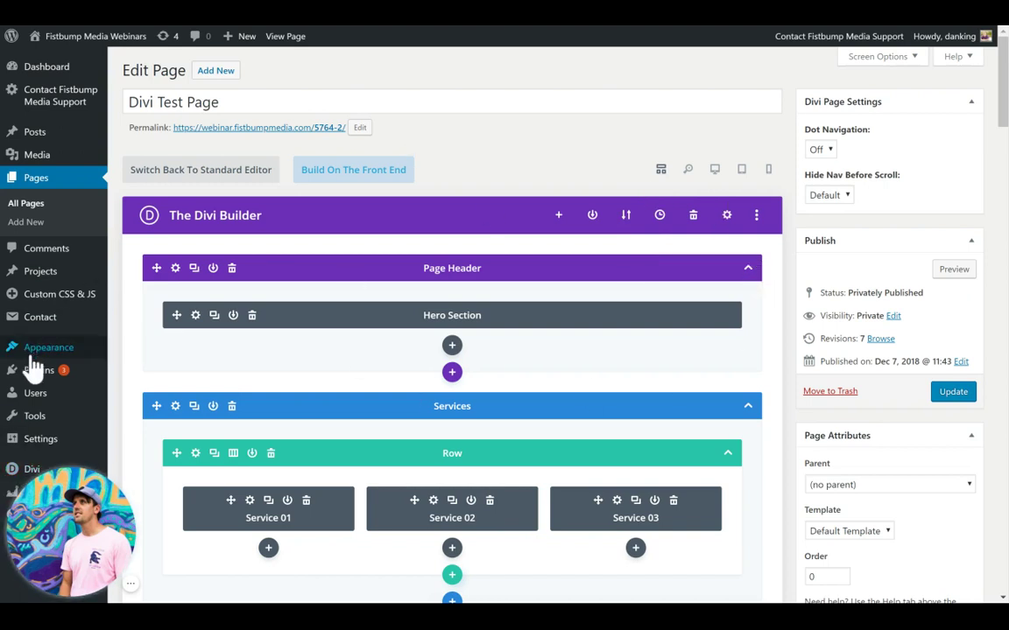
{"action": "mouse_move", "coordinate": [38, 375]}
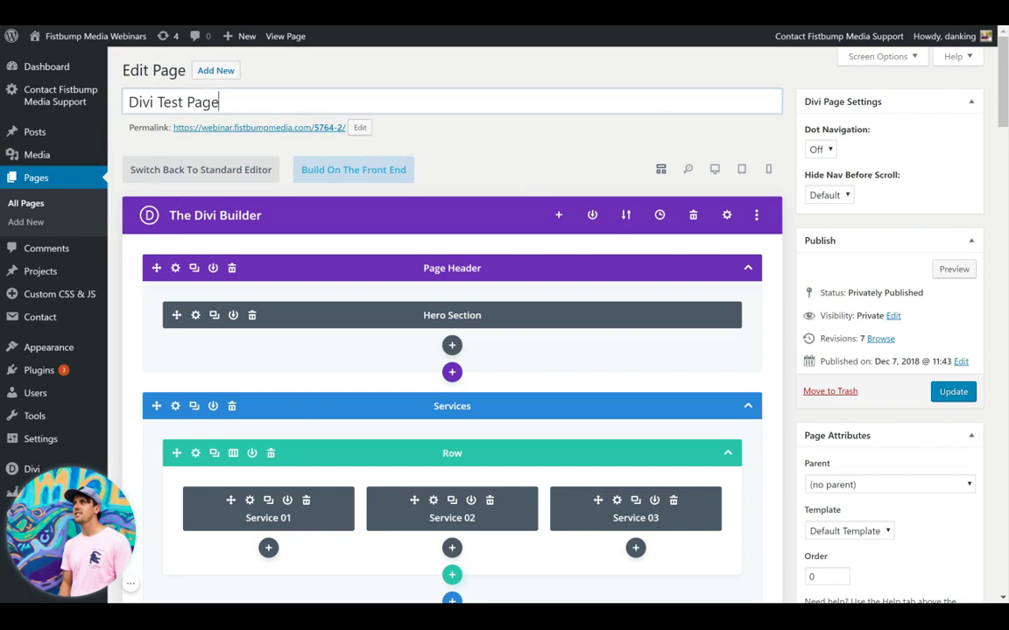
{"action": "double_click", "coordinate": [254, 103]}
{"action": "left_click", "coordinate": [252, 103]}
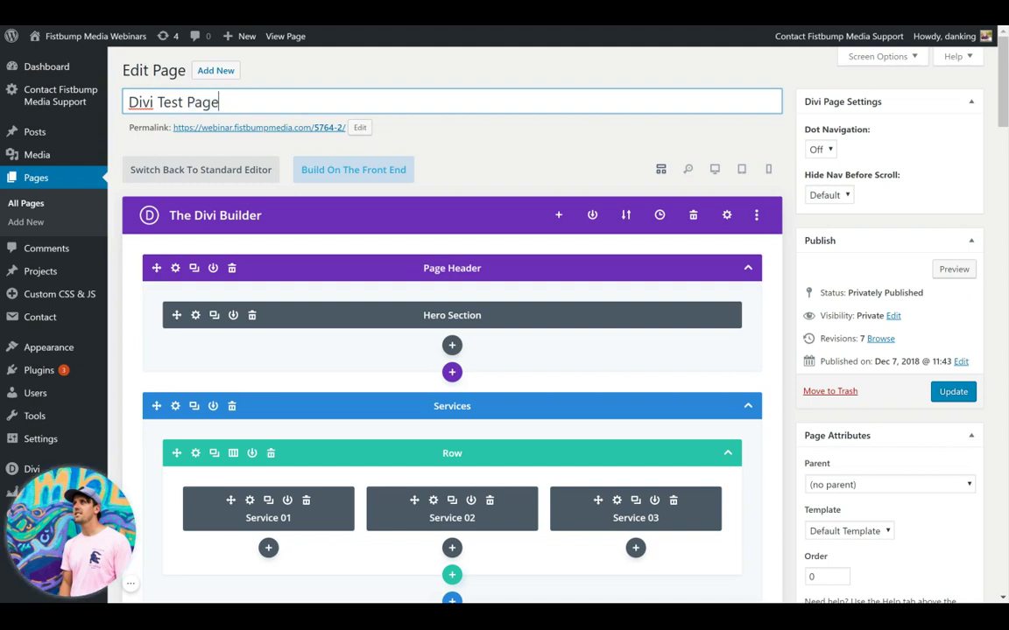